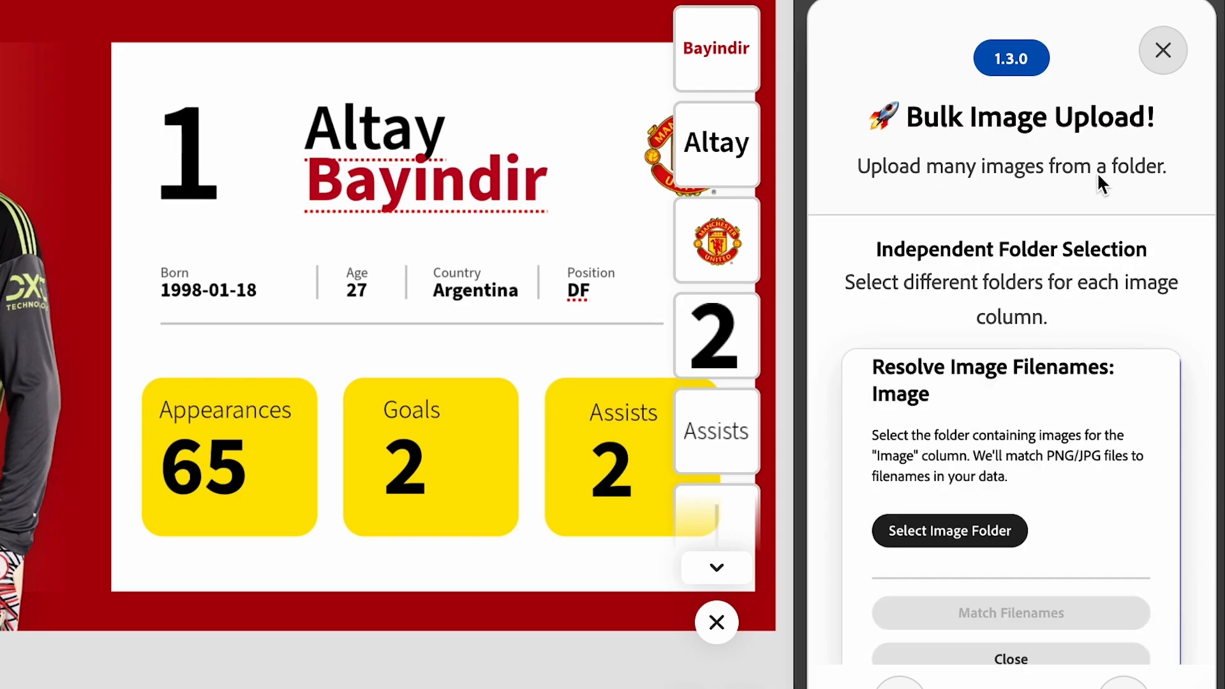
Page through the version 1.3.0 Bulk Image Upload release notes and close them.
scroll(993, 440, down, 1)
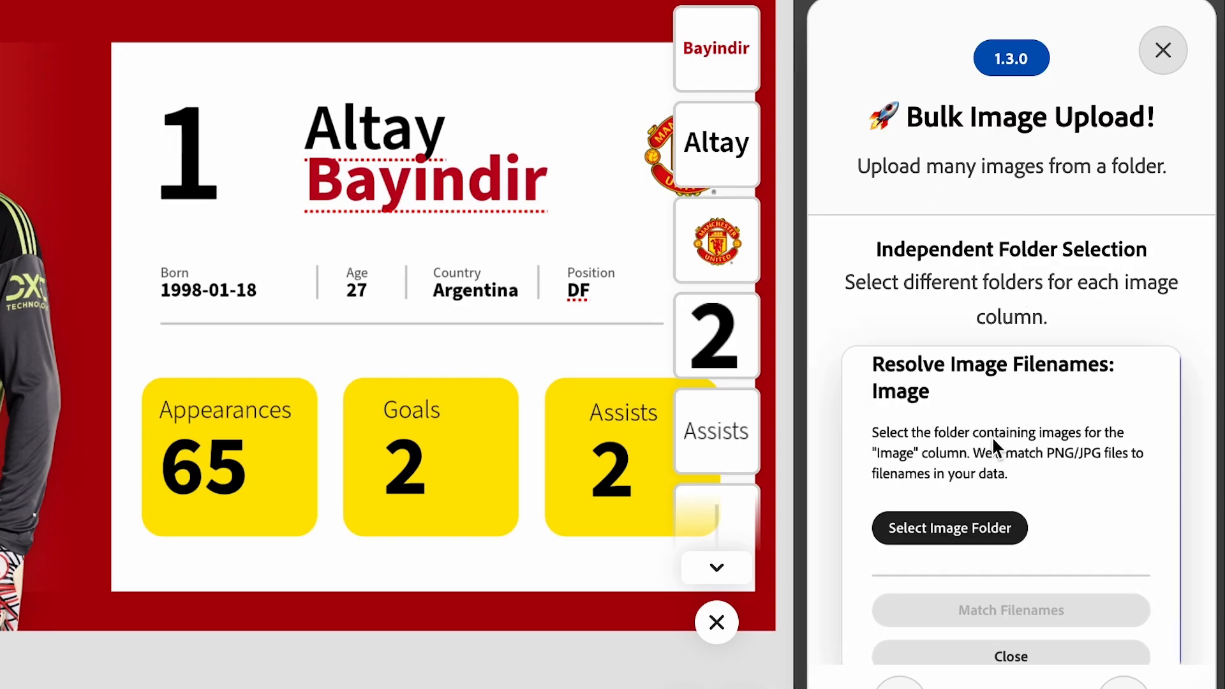
click(1122, 688)
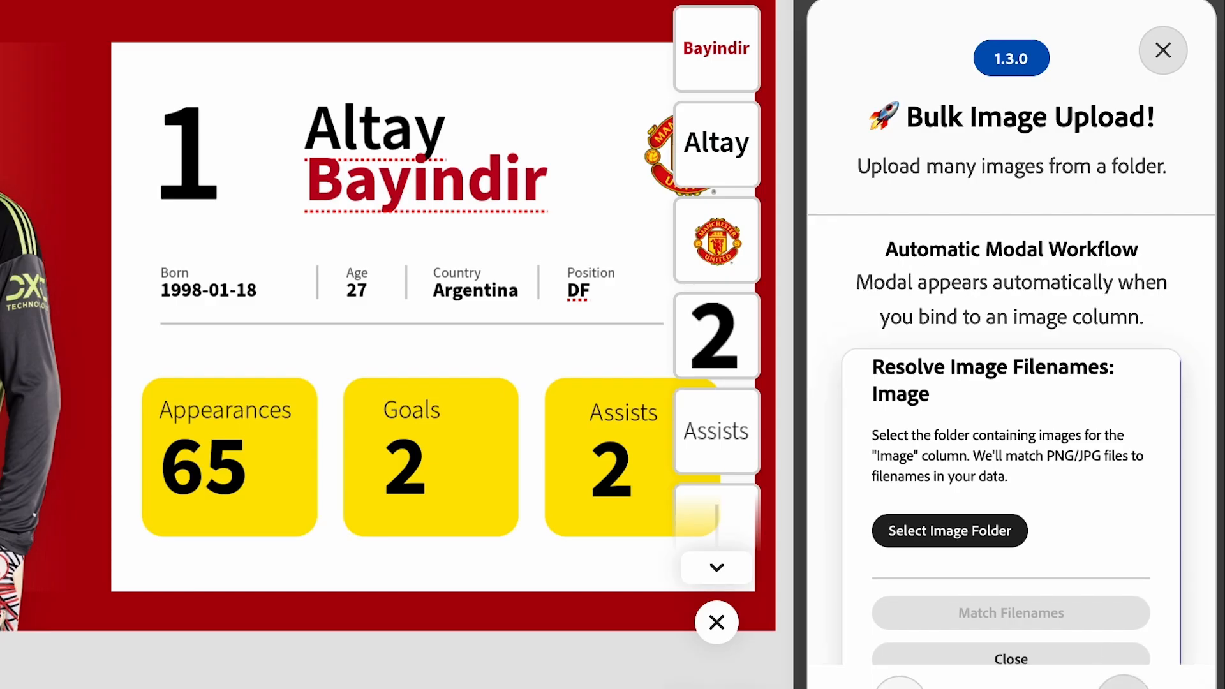
click(1123, 687)
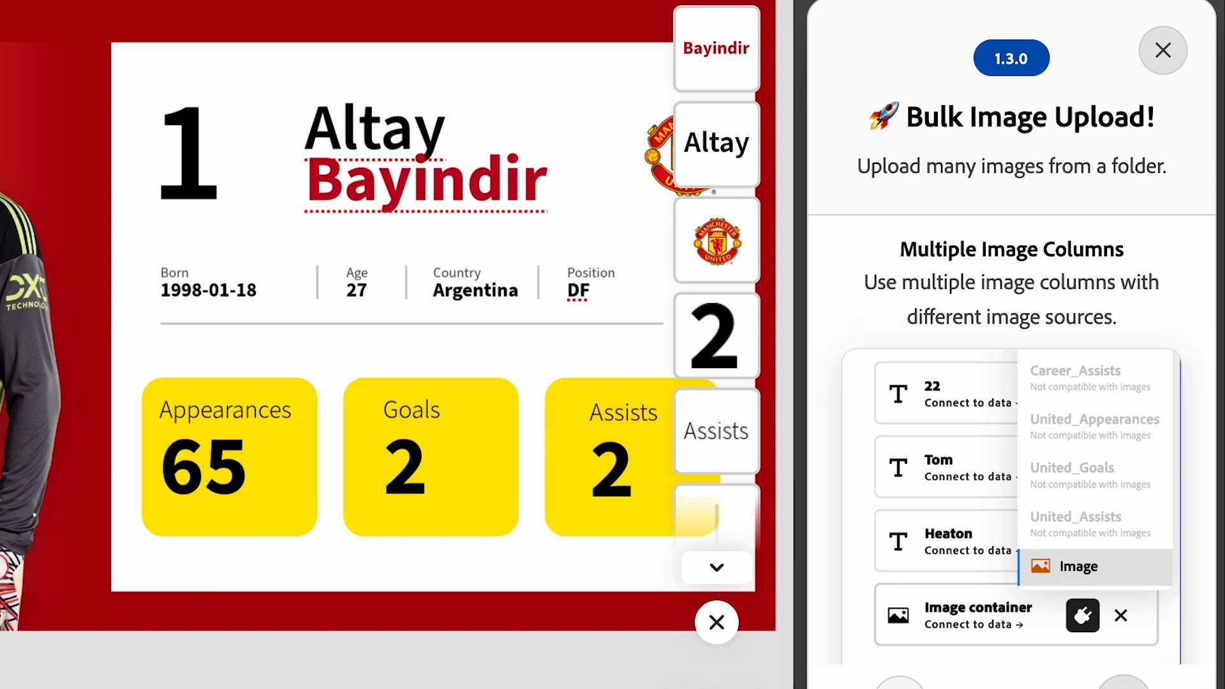
click(1123, 687)
click(1123, 687)
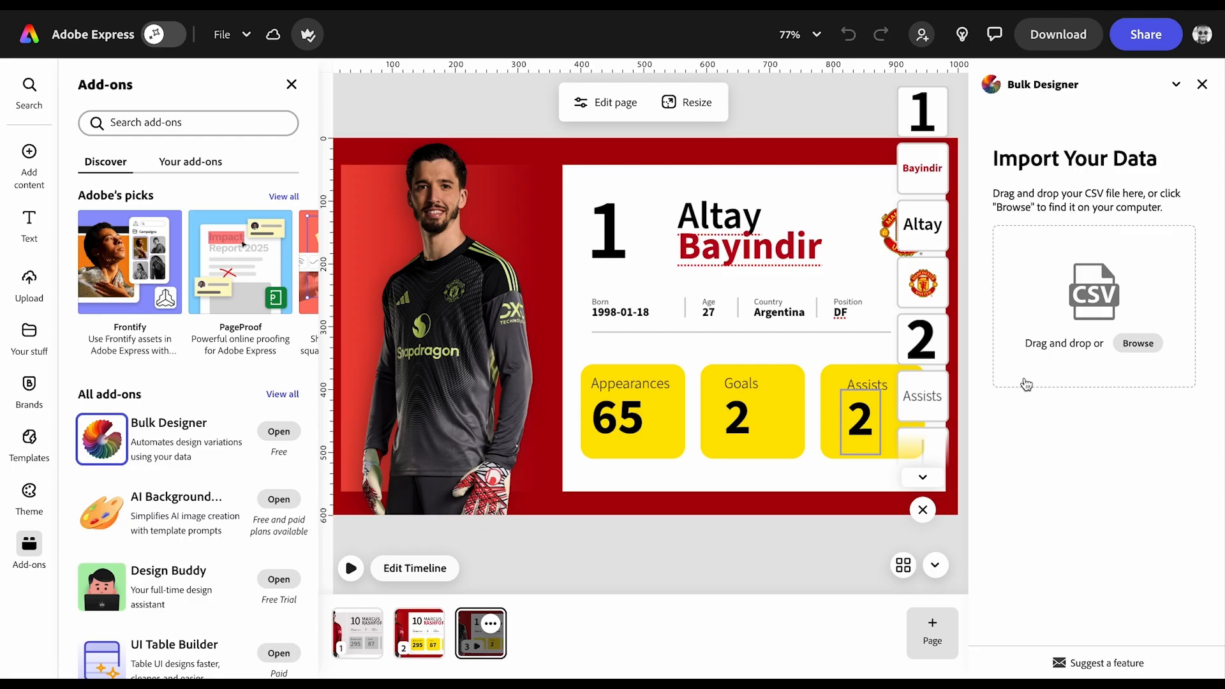
Switch to Finder and open the man_utd_alltime_stats_split copy CSV file to view the player data.
key(F11)
click(1165, 378)
double_click(1165, 378)
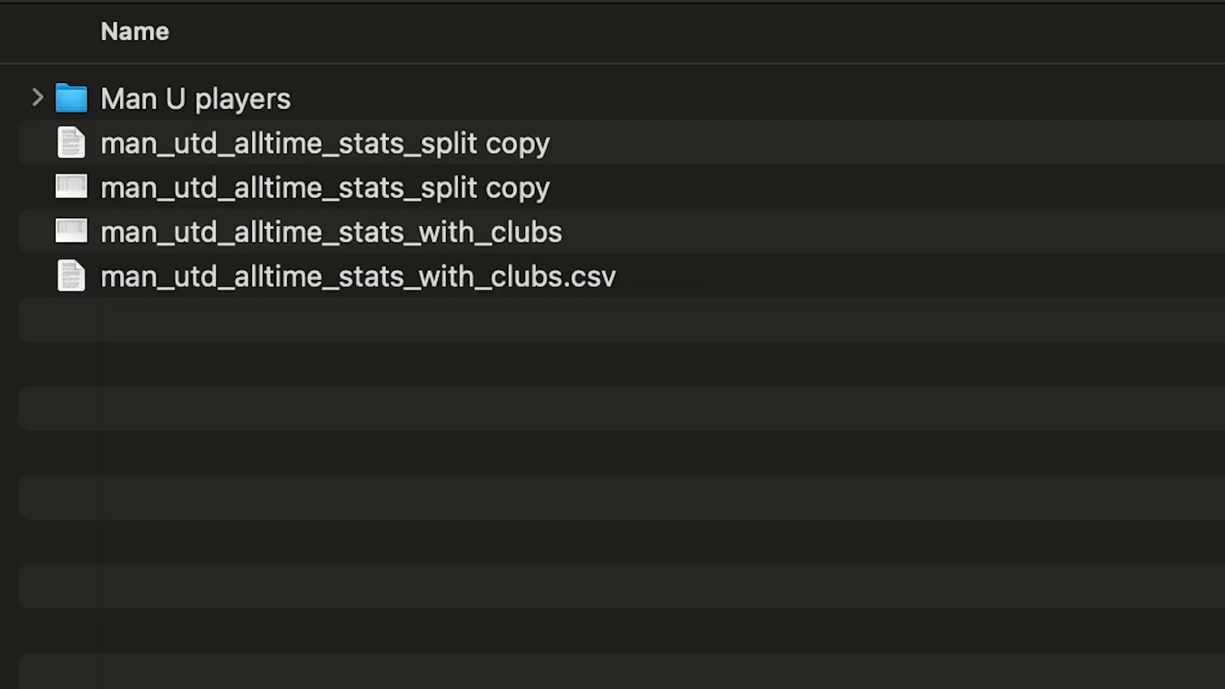
click(523, 144)
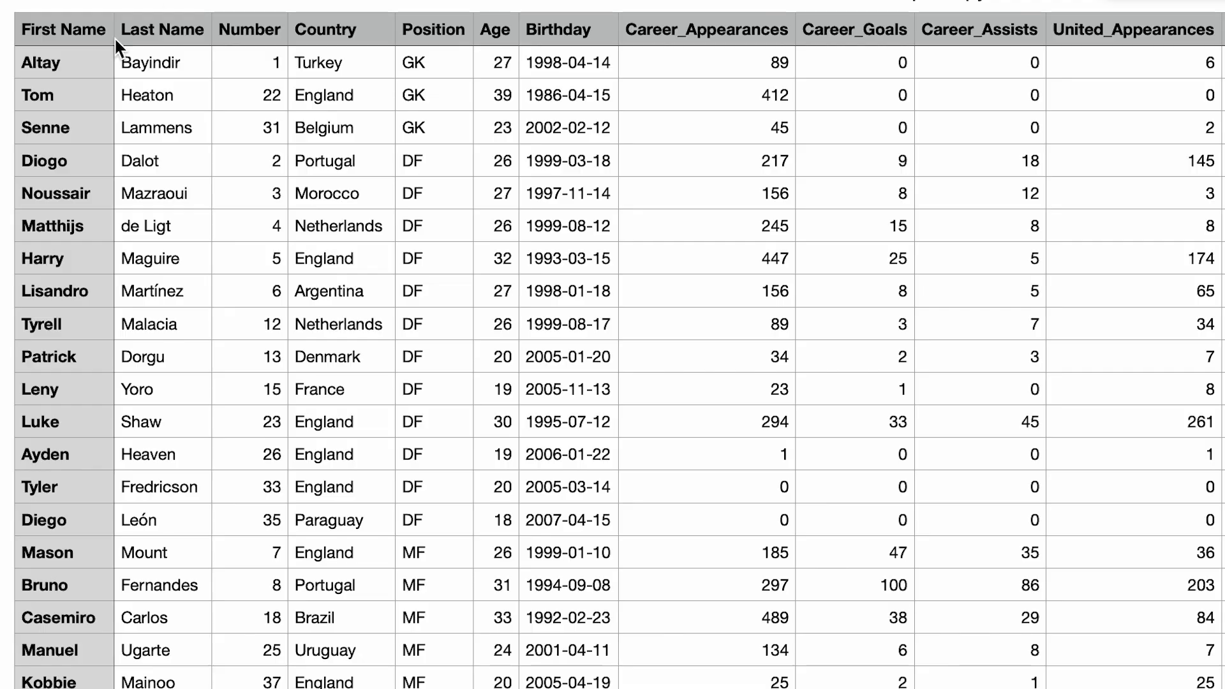
Examine the stats table's column headers and the file names listed in the Image column.
click(170, 23)
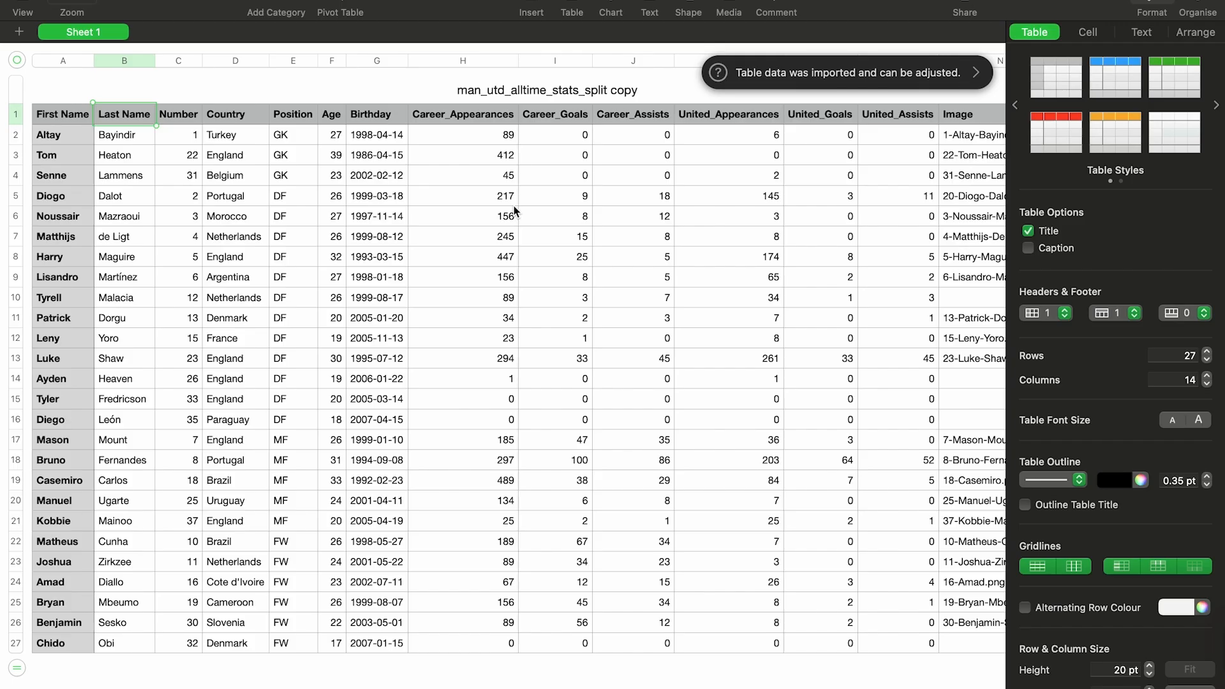
scroll(514, 211, right, 3)
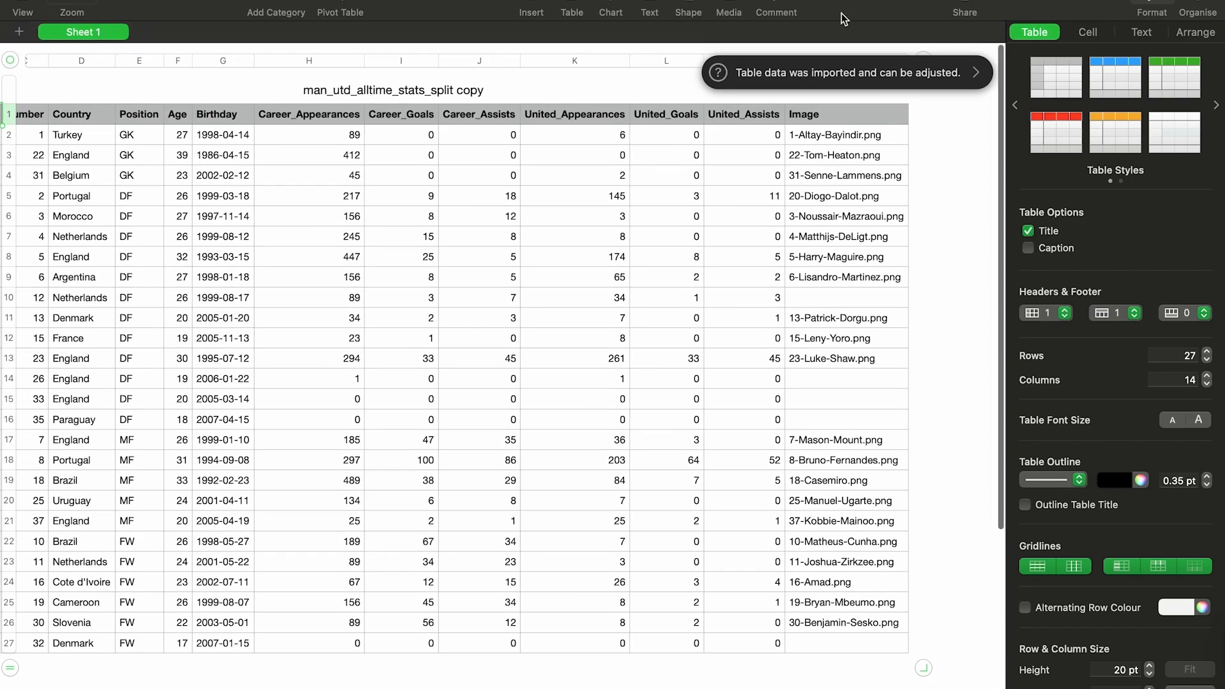
click(851, 113)
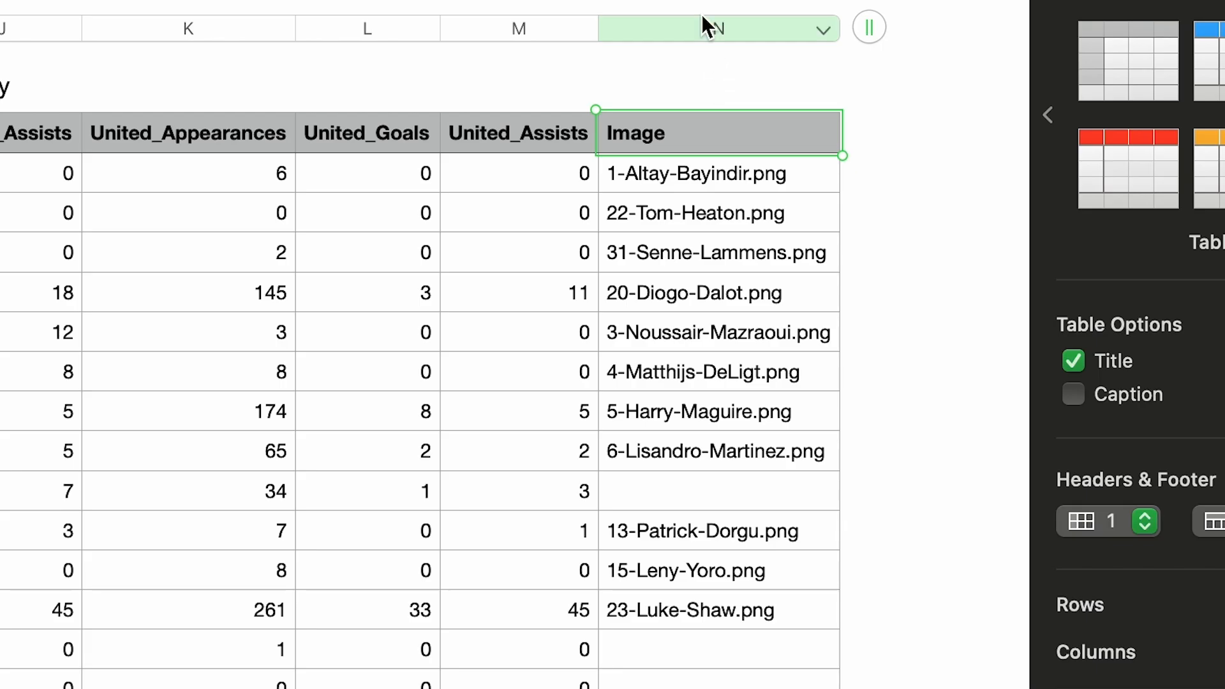
click(838, 55)
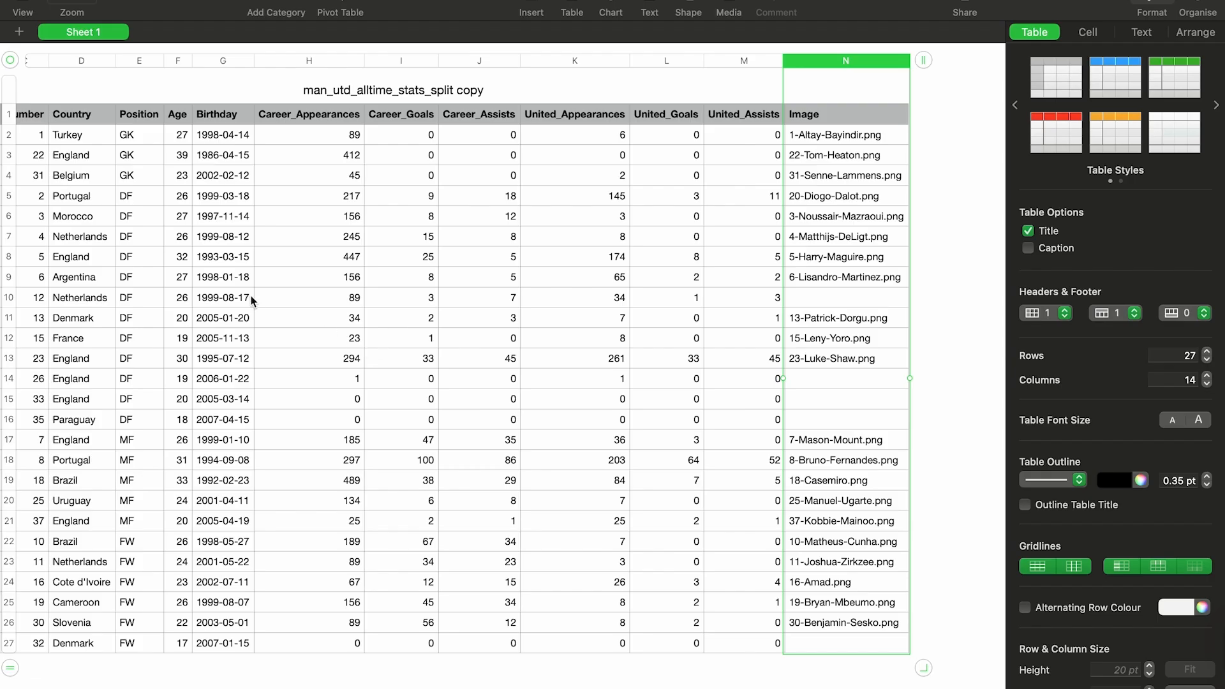
scroll(254, 301, left, 5)
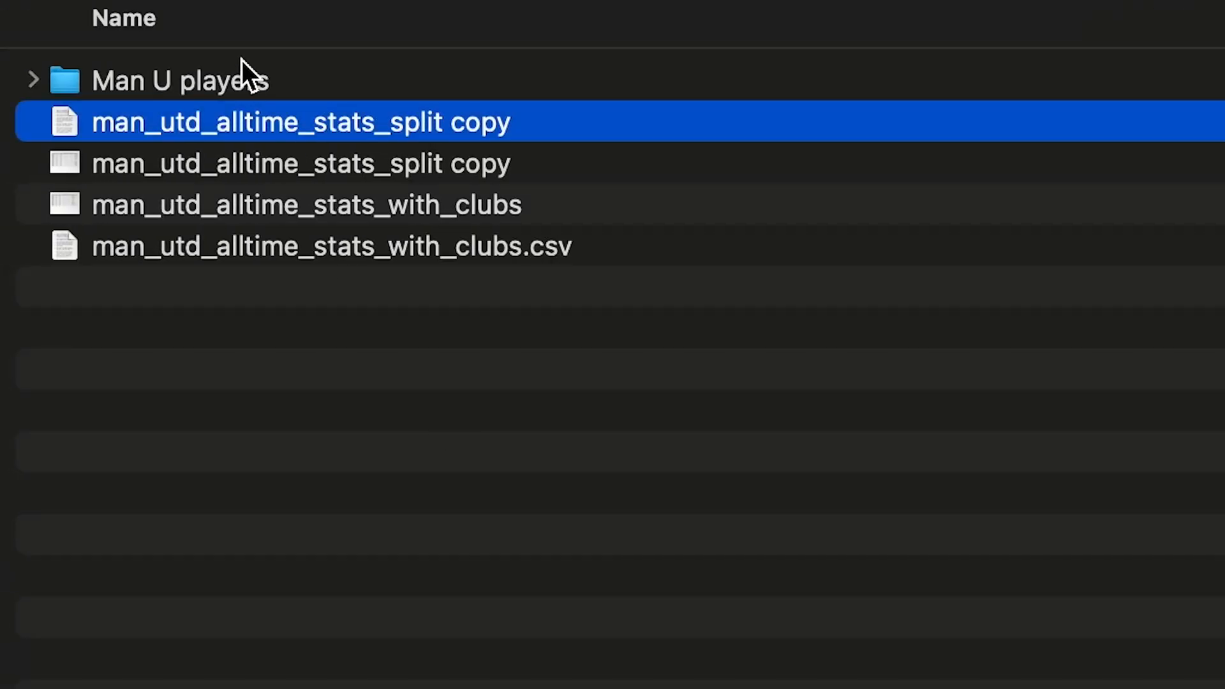
Switch back to Finder, expand the Man U players folder and examine the PNG file names of the player images.
click(190, 86)
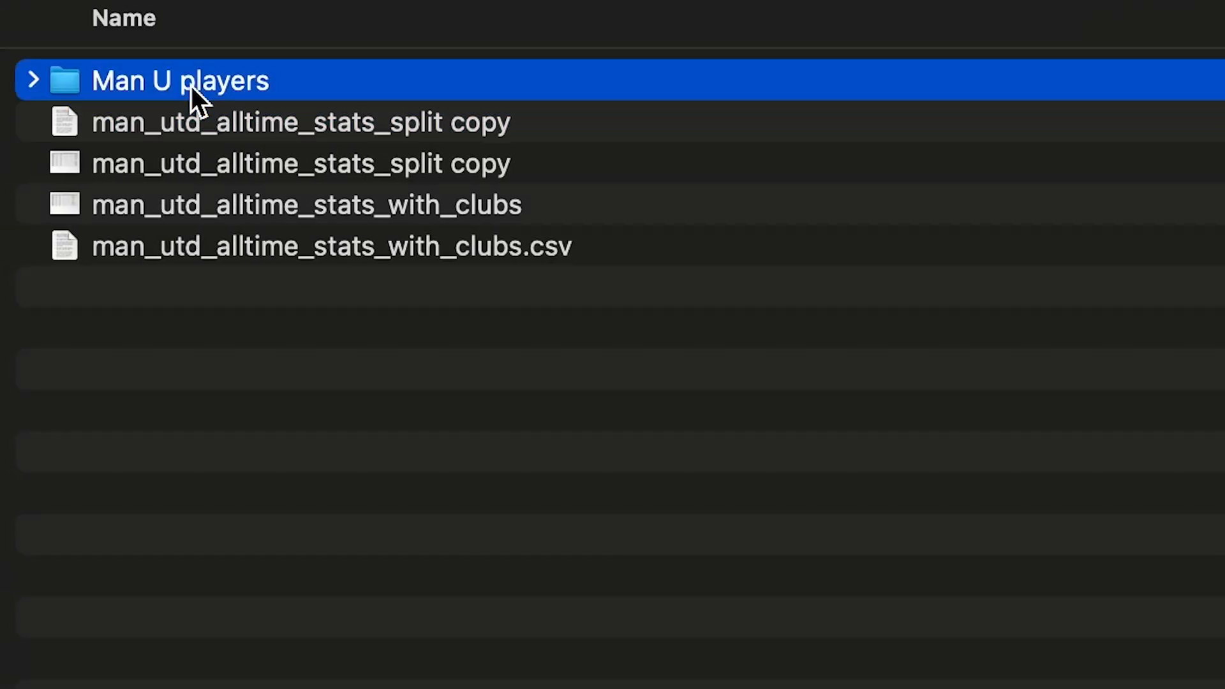
click(34, 80)
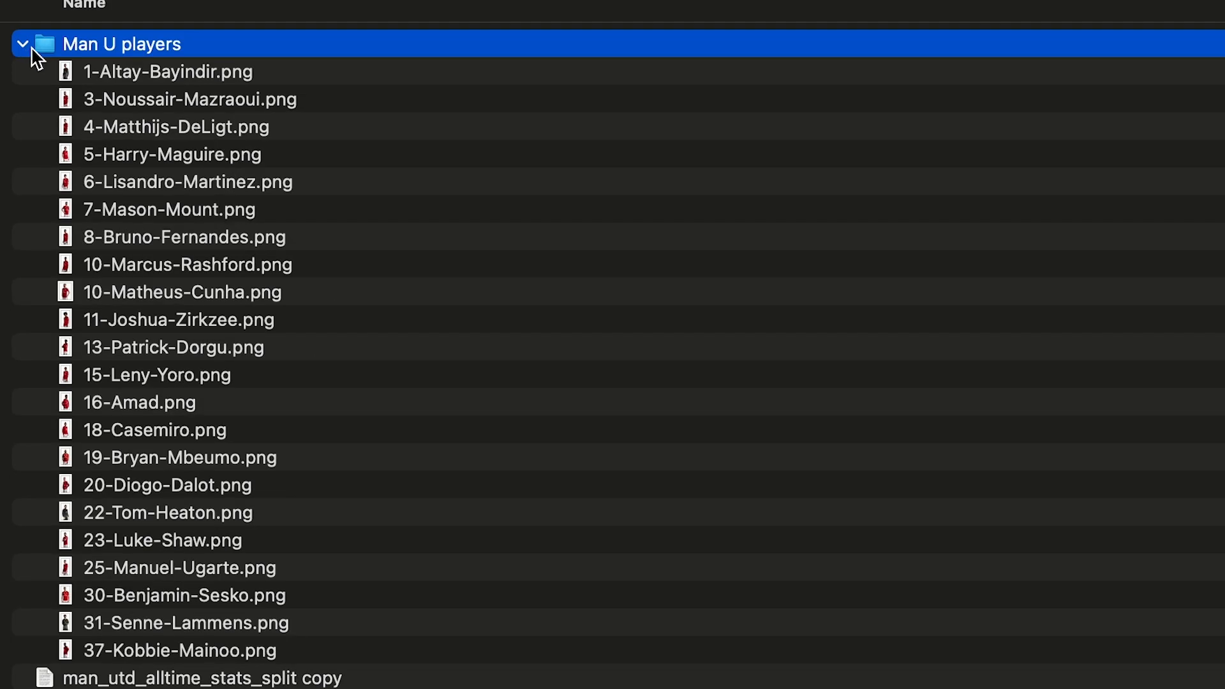
click(189, 77)
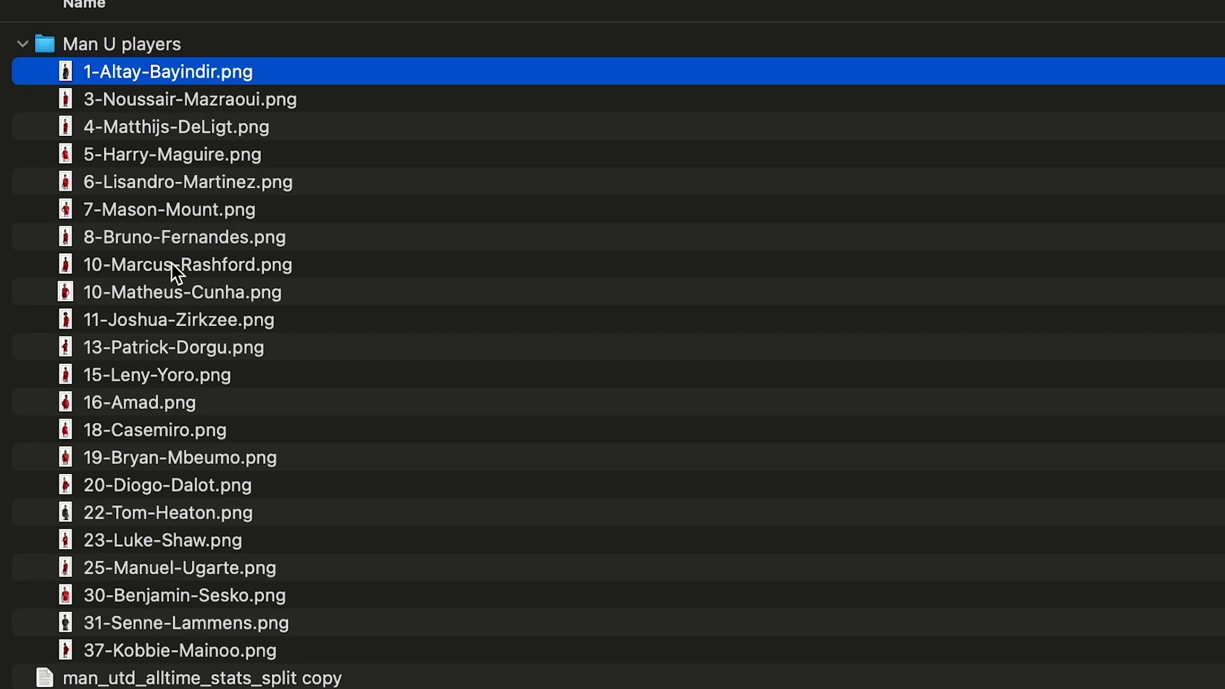
click(172, 349)
click(173, 429)
click(172, 542)
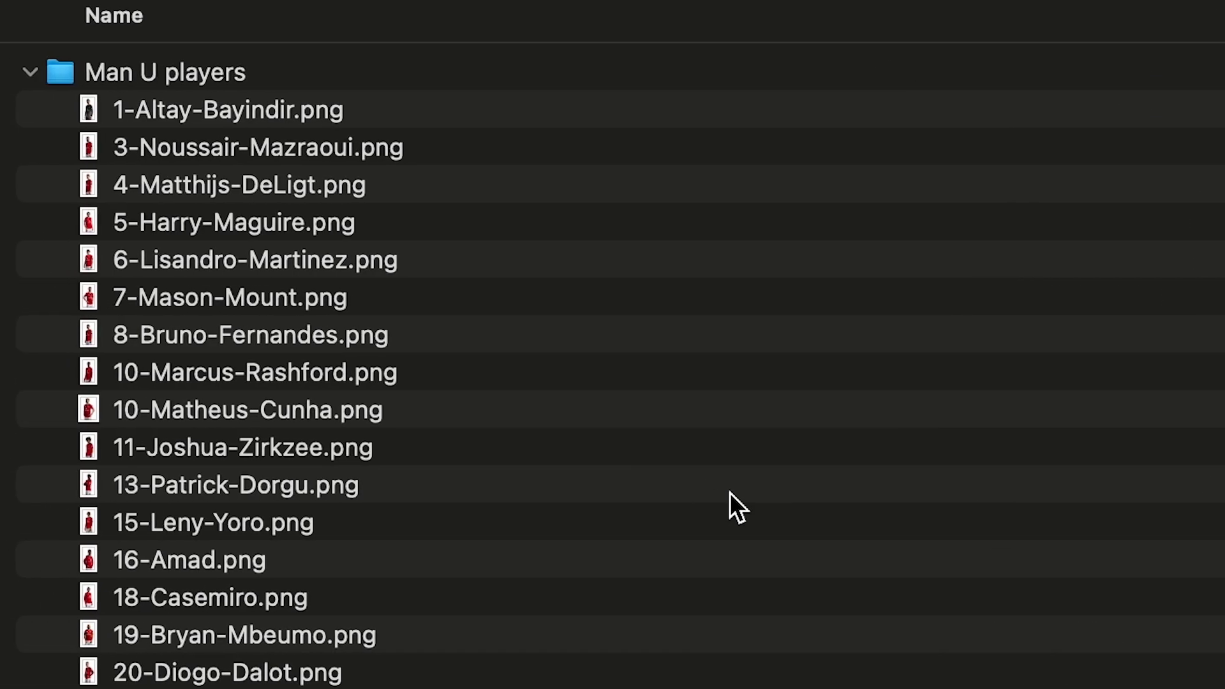
click(405, 199)
click(368, 368)
click(330, 505)
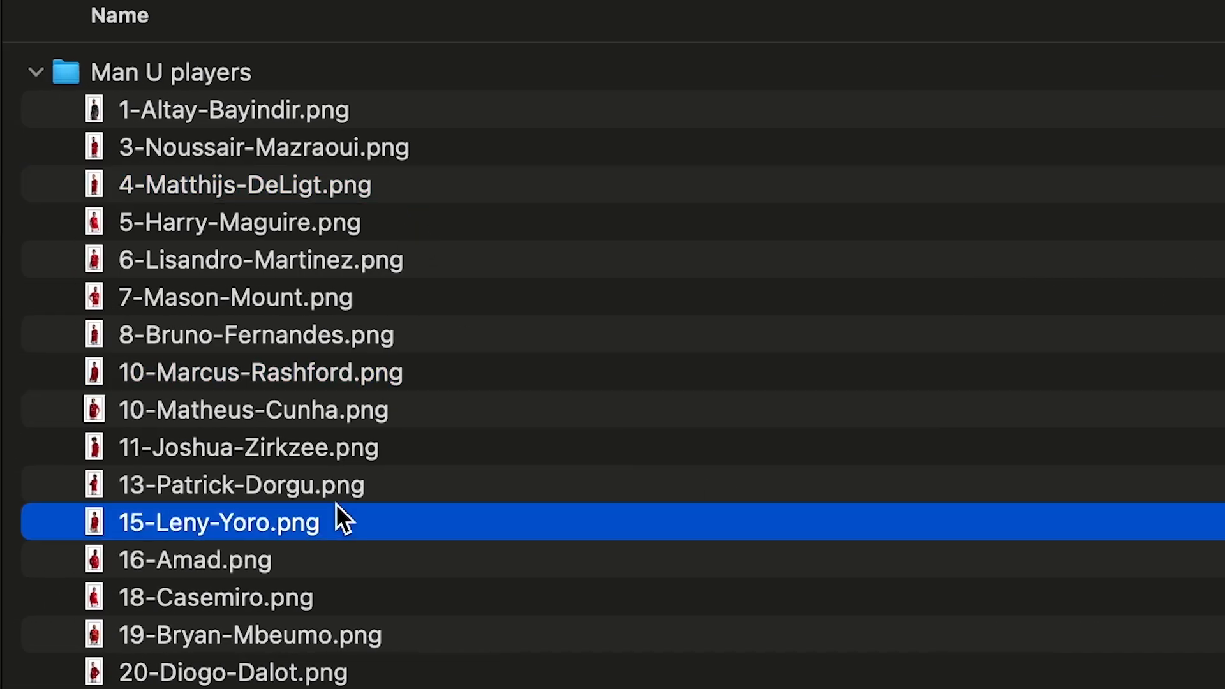
click(317, 622)
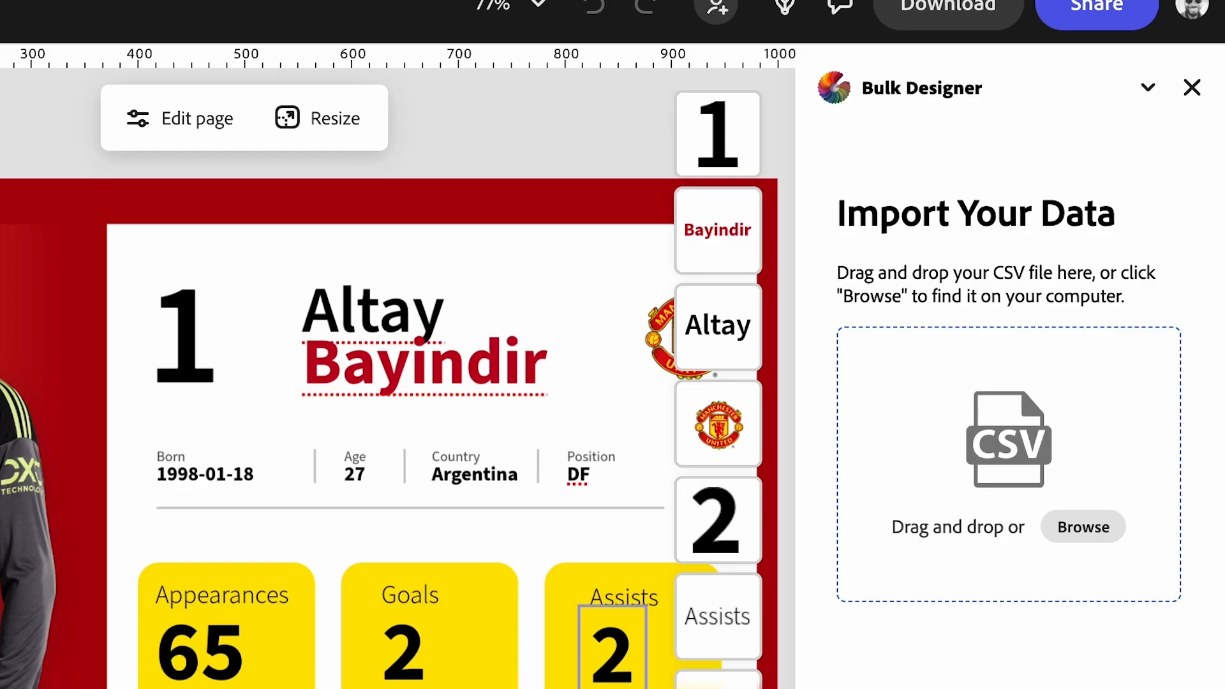
Switch to Adobe Express and import the player stats CSV file into the Bulk Designer add-on.
drag(1221, 355, 1094, 275)
drag(1006, 411, 986, 409)
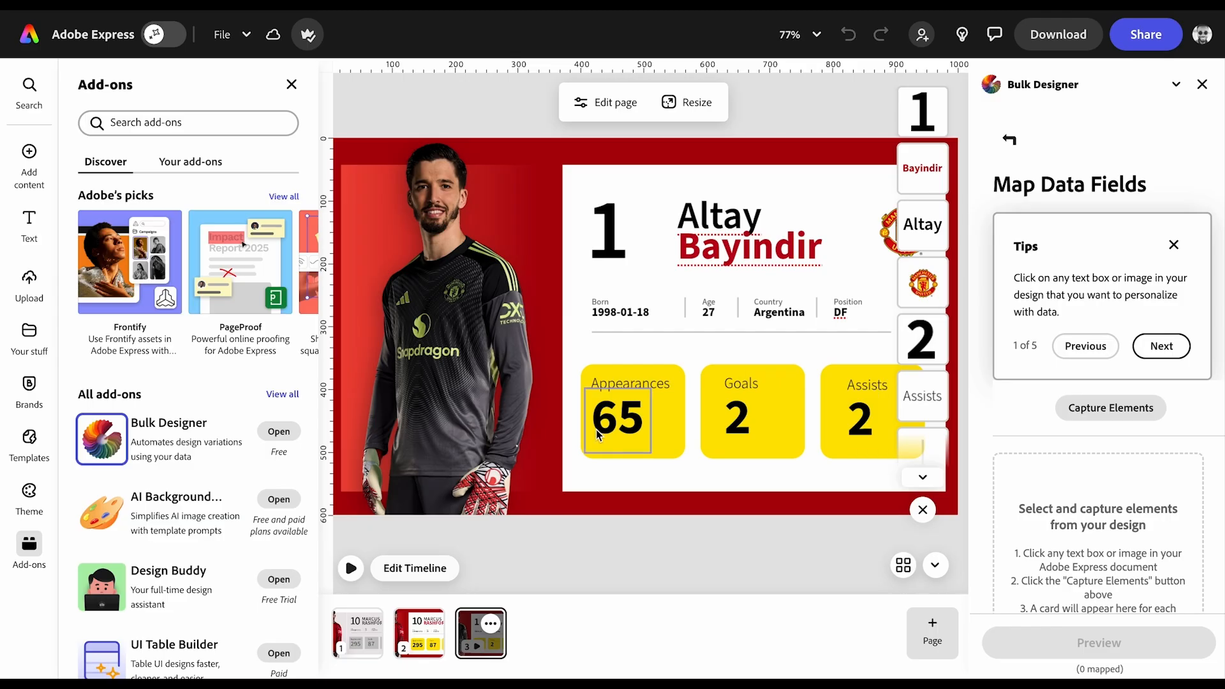
Capture the player photo, shirt number, first and last name, birth date, age, country, position, appearances, goals and assists as Bulk Designer elements.
click(289, 298)
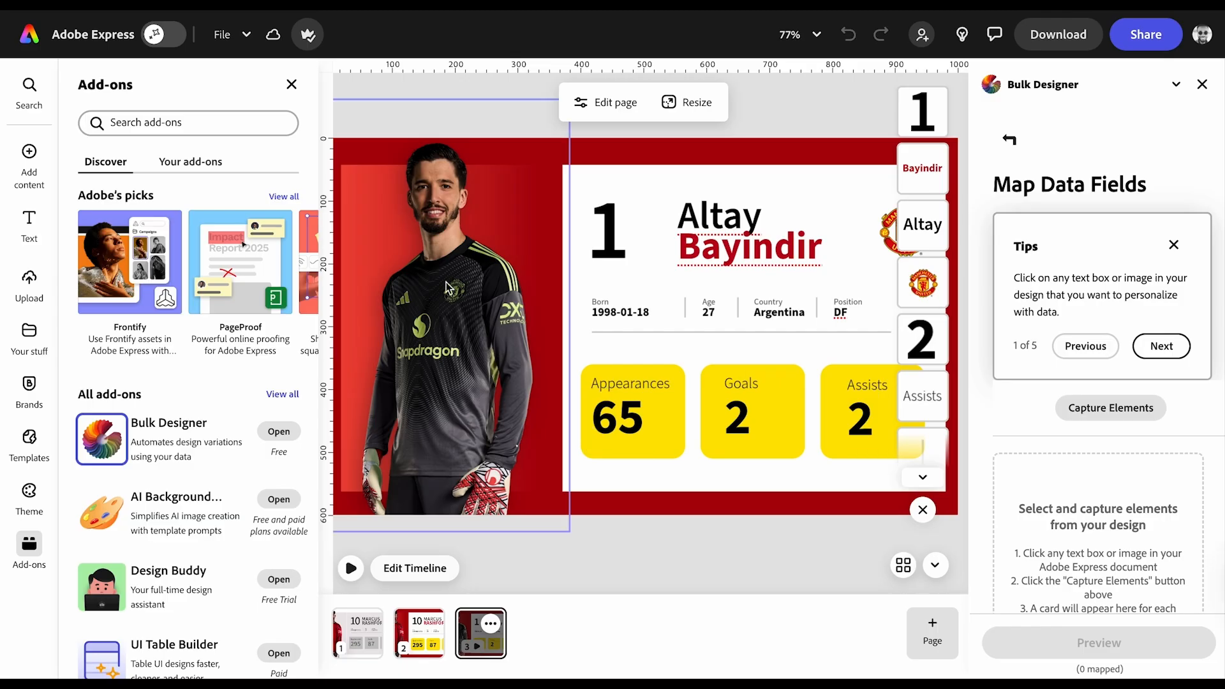
click(458, 323)
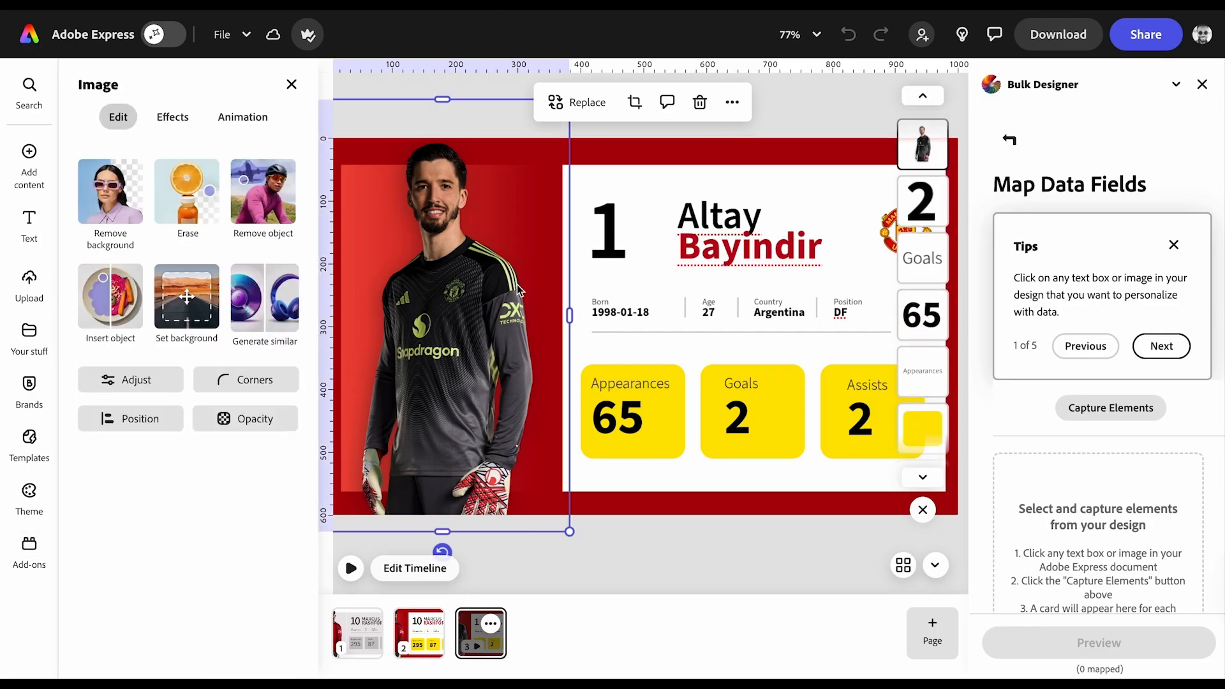
shift+click(609, 246)
shift+click(697, 223)
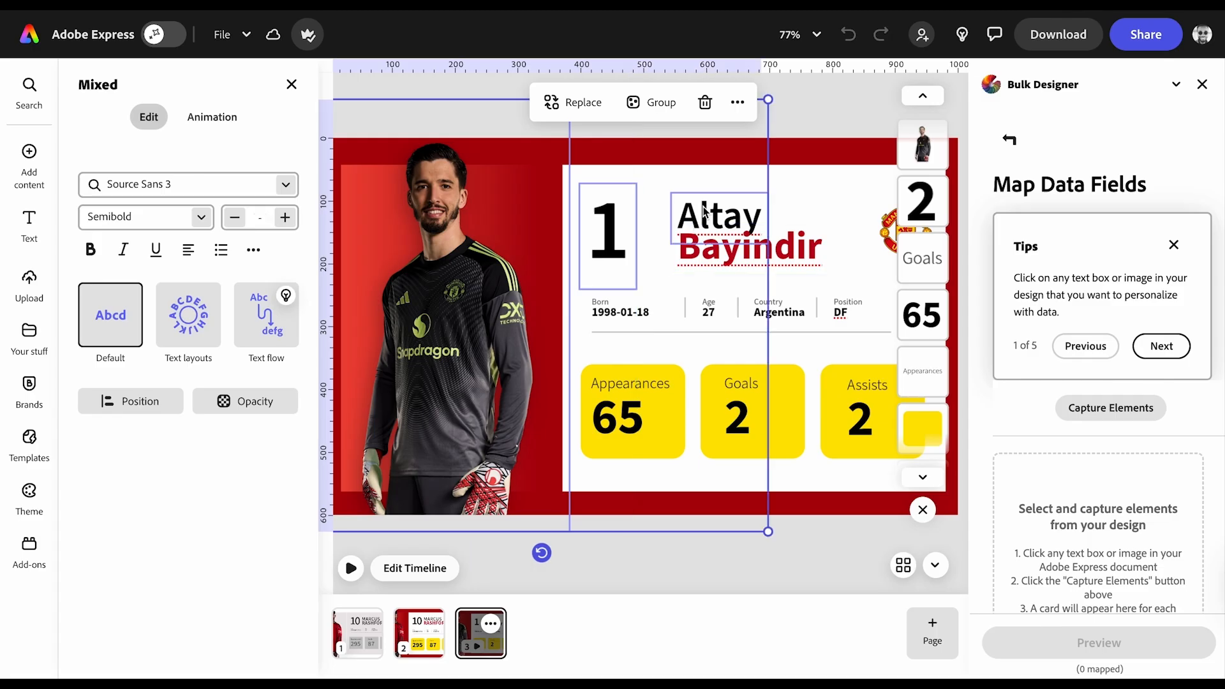
shift+click(803, 246)
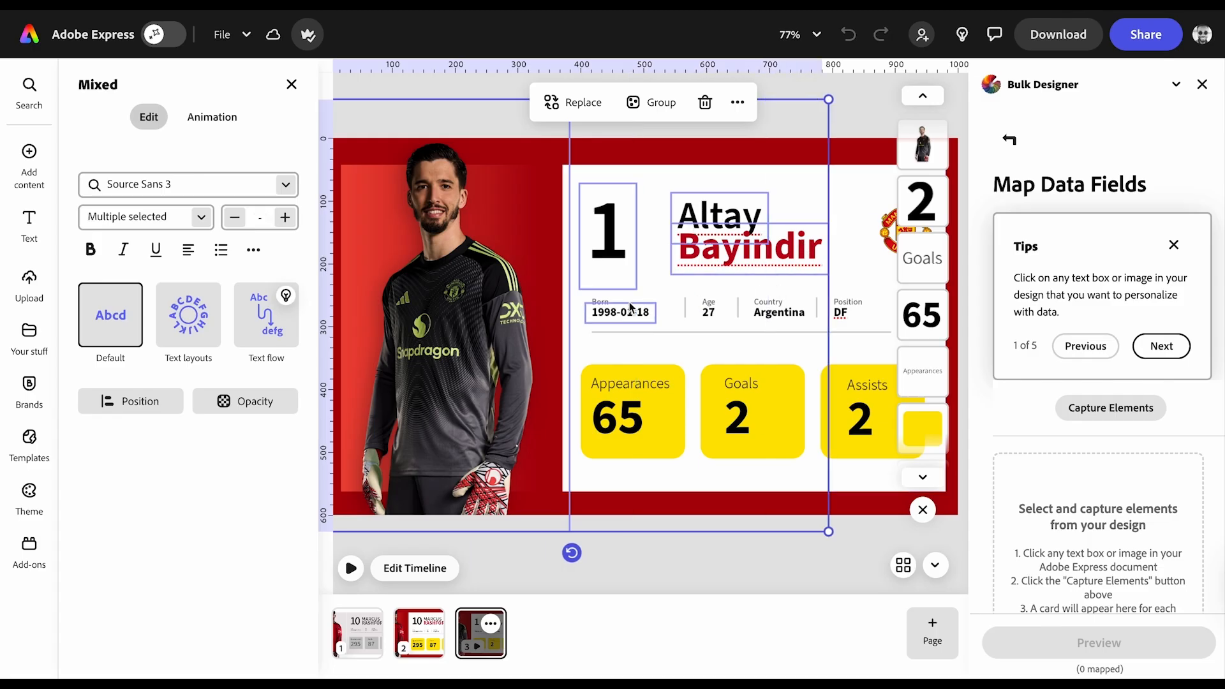
shift+click(713, 316)
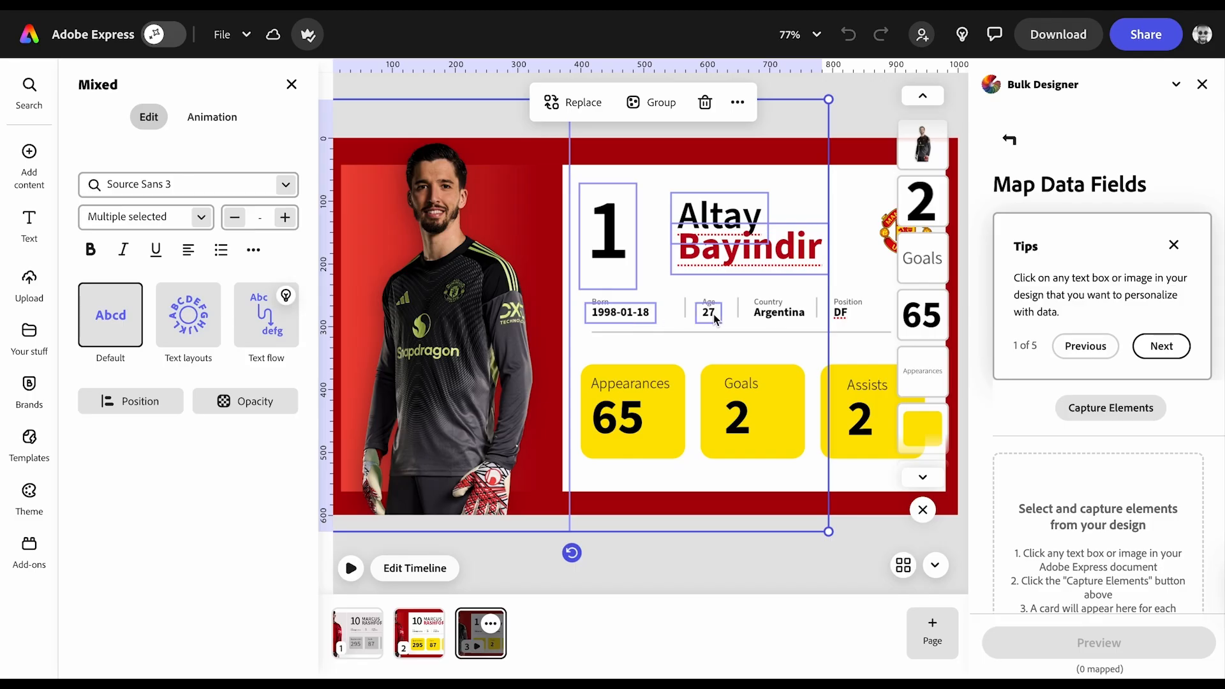
shift+click(772, 319)
shift+click(846, 319)
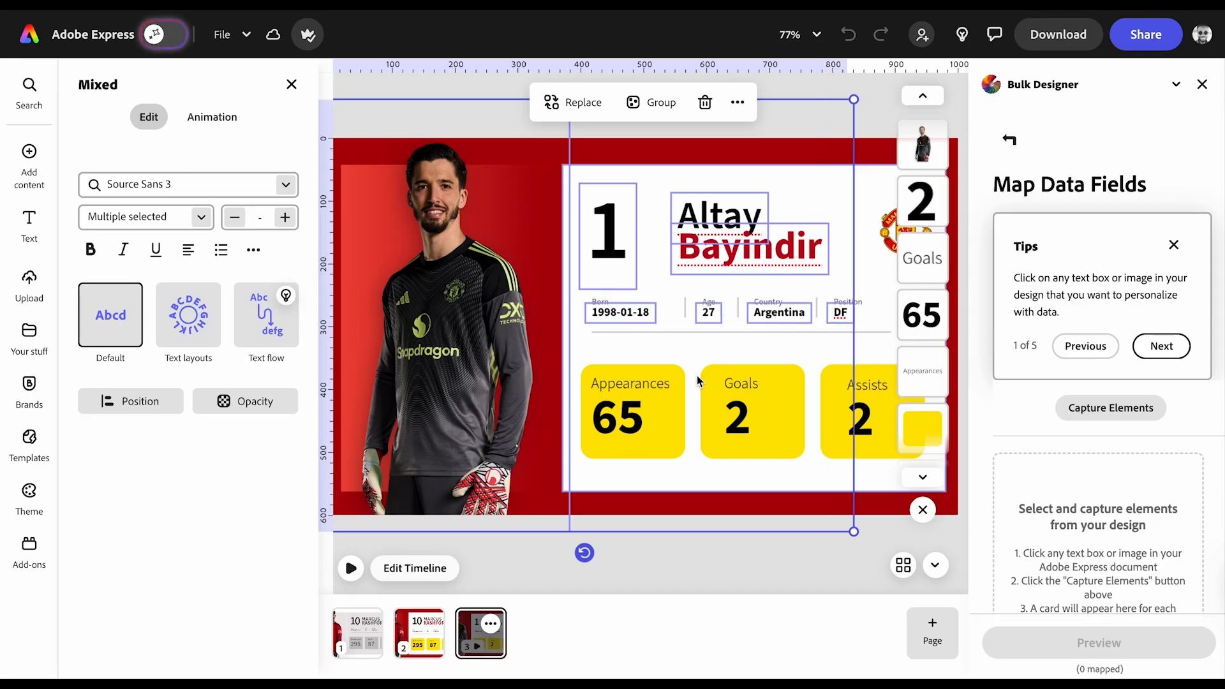
shift+click(861, 422)
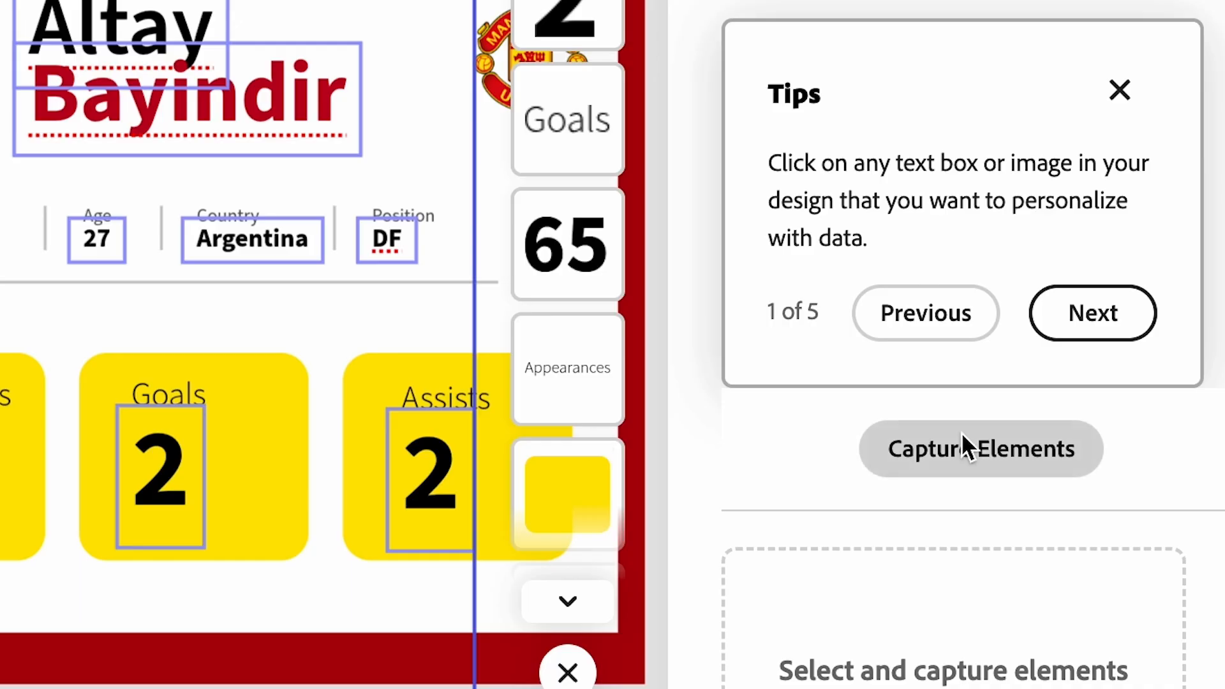
click(1104, 408)
click(1195, 83)
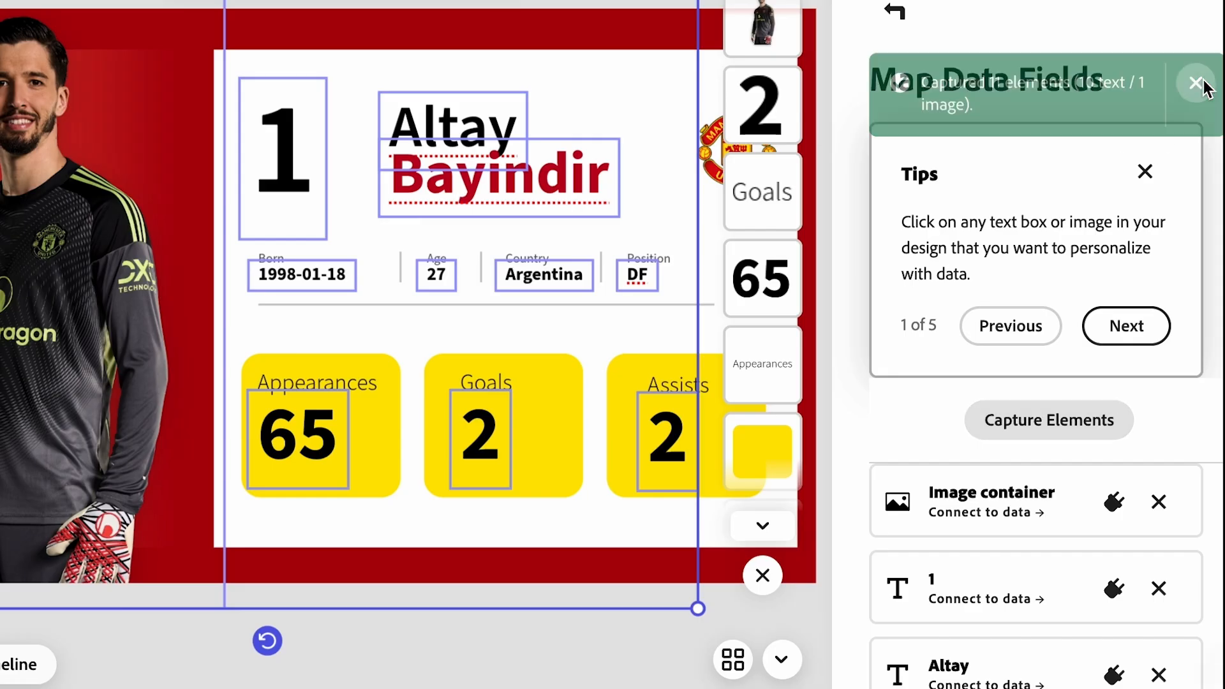
Hide the mapping tips and connect the captured image container to the Image data column.
click(1146, 171)
scroll(1182, 158, down, 4)
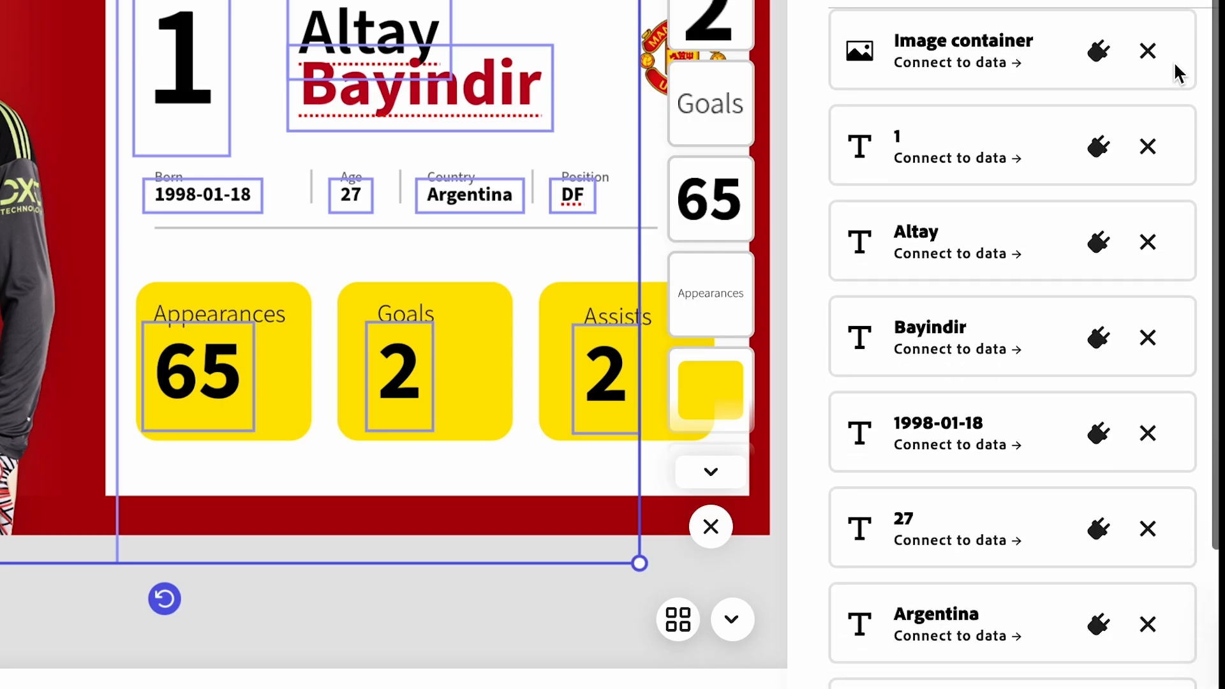
scroll(1175, 64, up, 2)
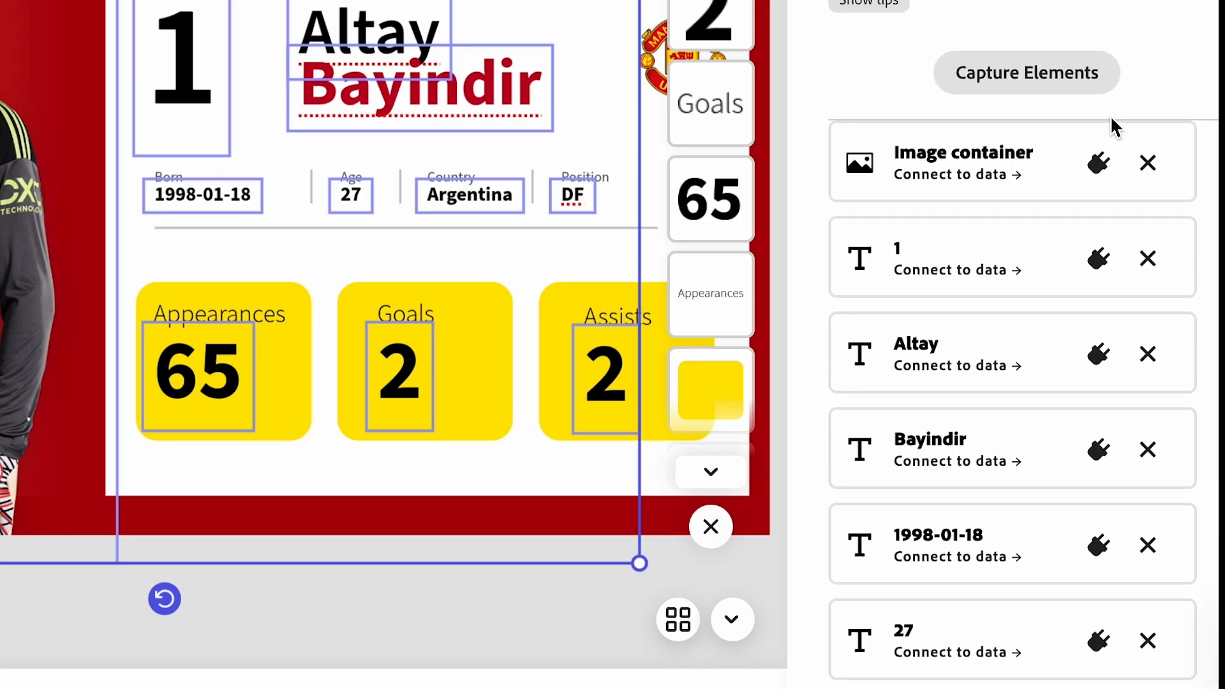
click(1098, 163)
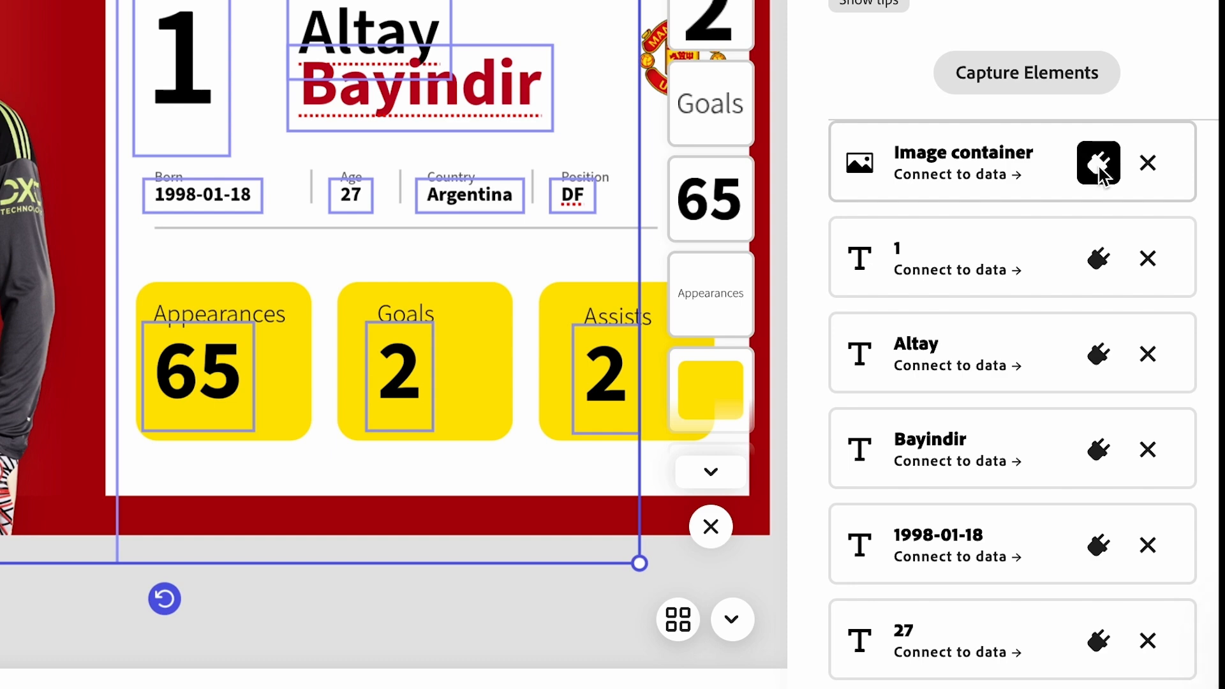
scroll(1114, 255, down, 5)
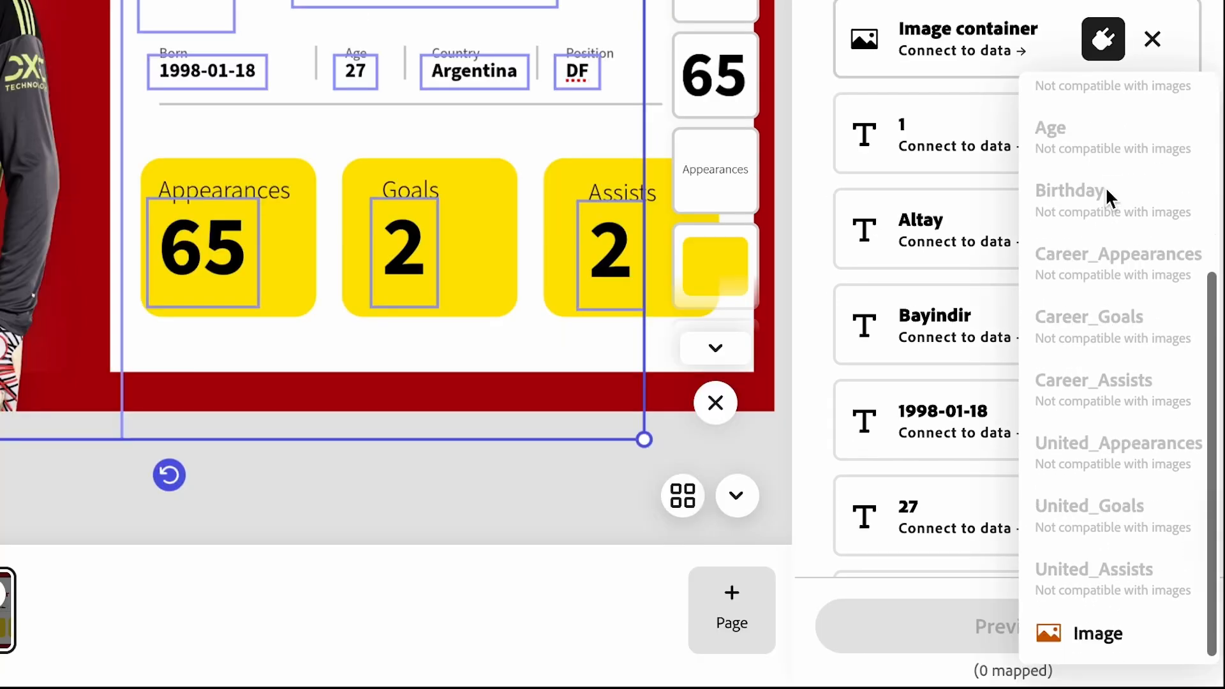
click(1087, 640)
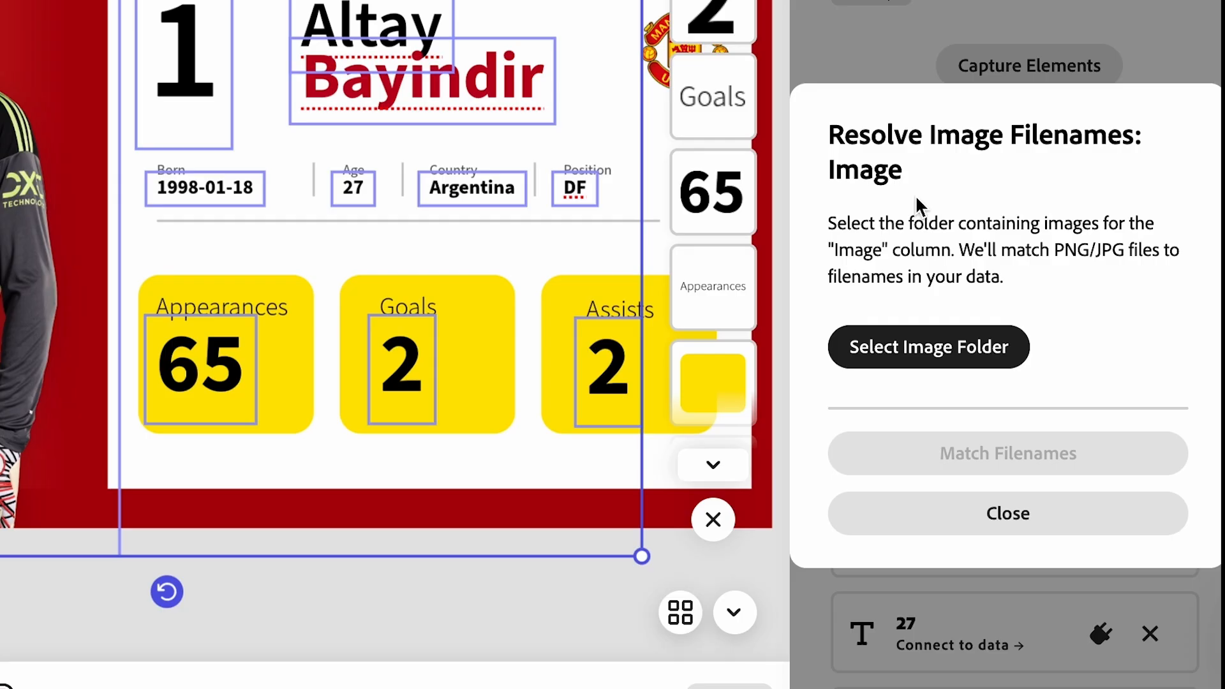
Upload the Man U players folder as the source for the Image column and match its filenames to the data.
click(949, 355)
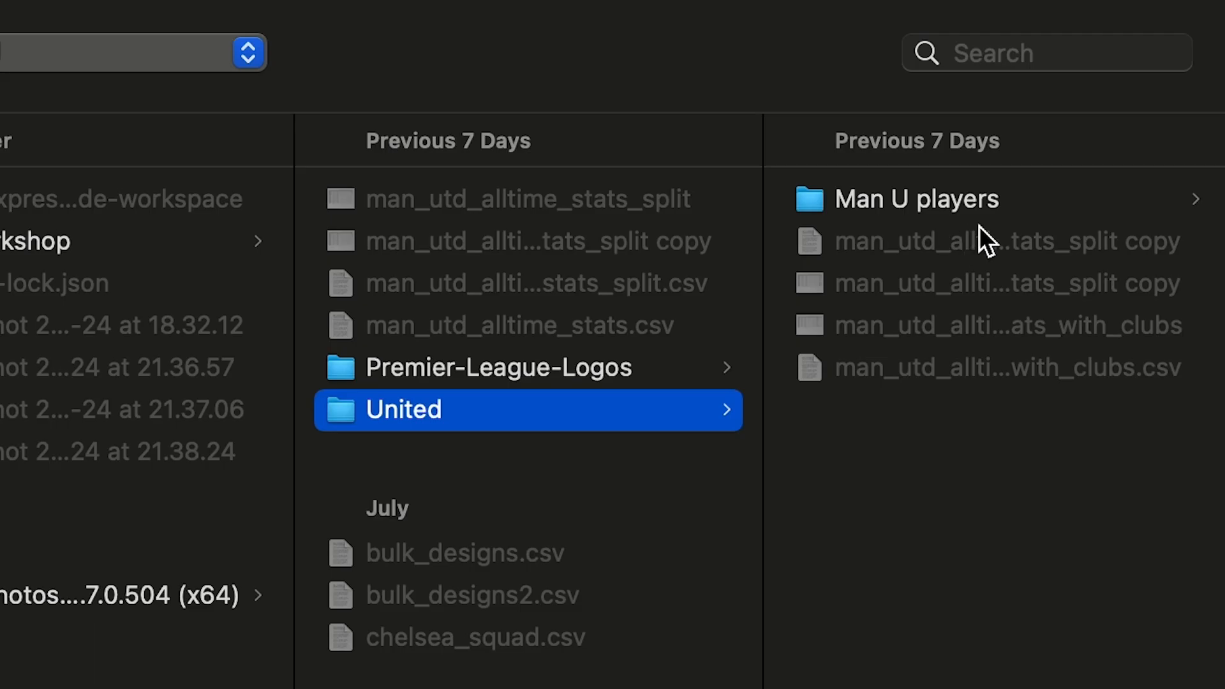
click(890, 212)
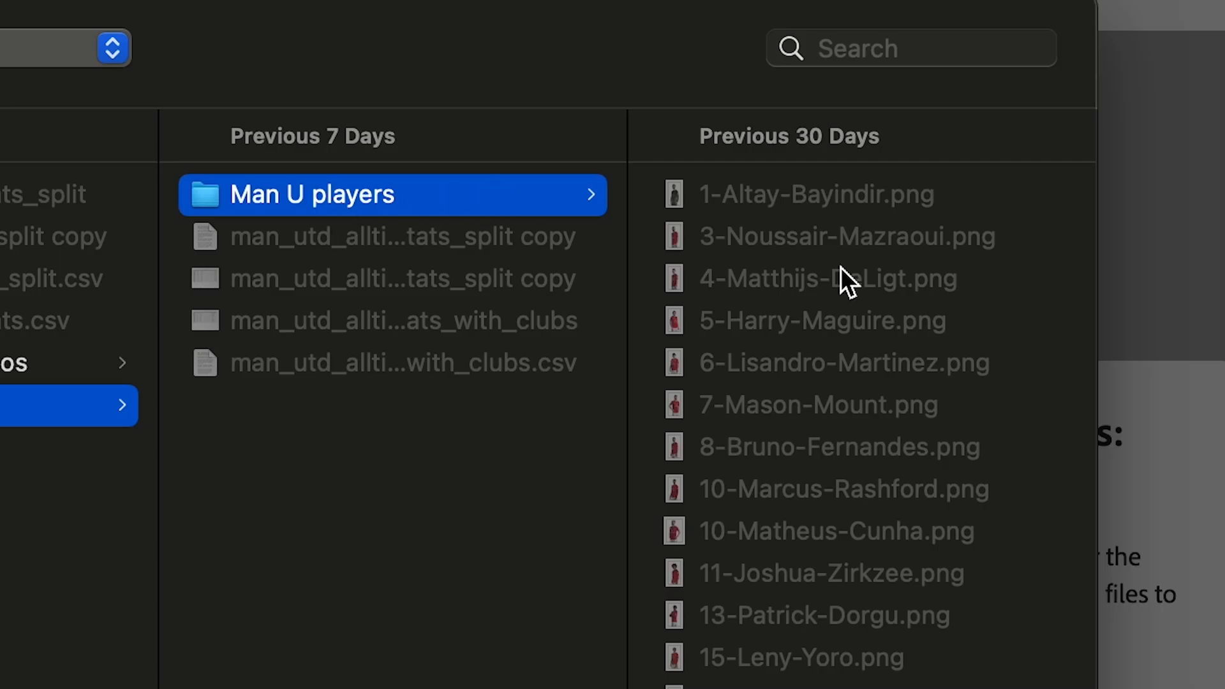
scroll(857, 385, down, 2)
scroll(855, 402, up, 1)
scroll(820, 402, up, 1)
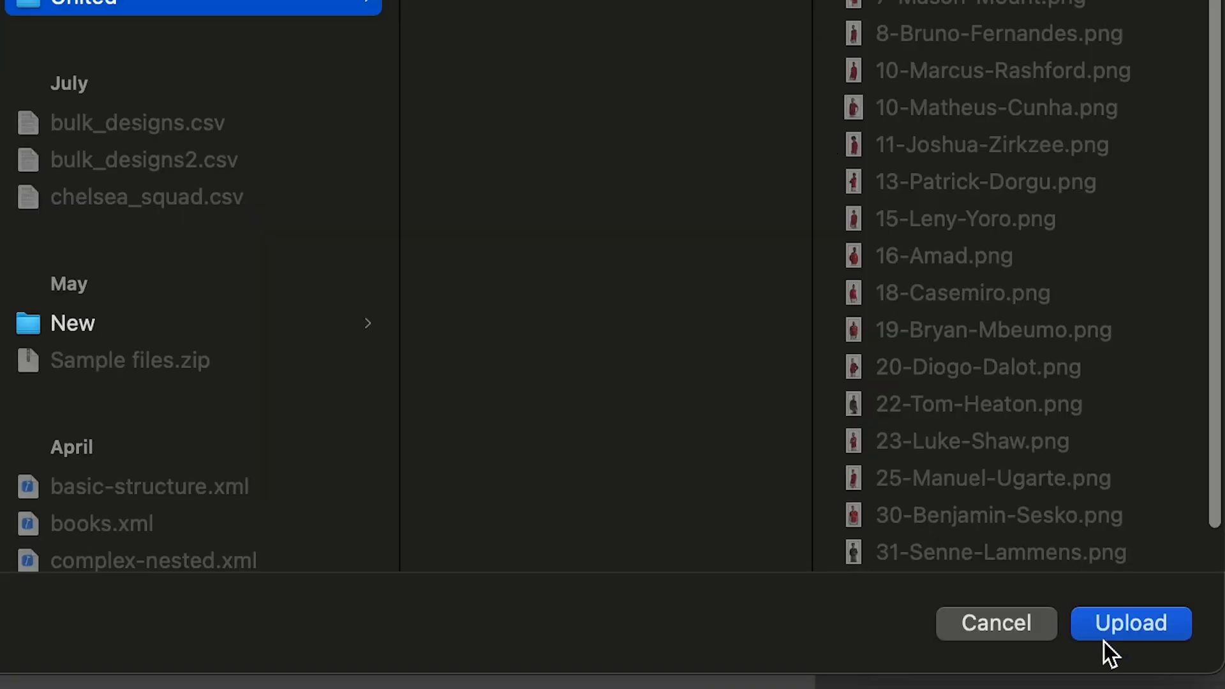
click(1103, 638)
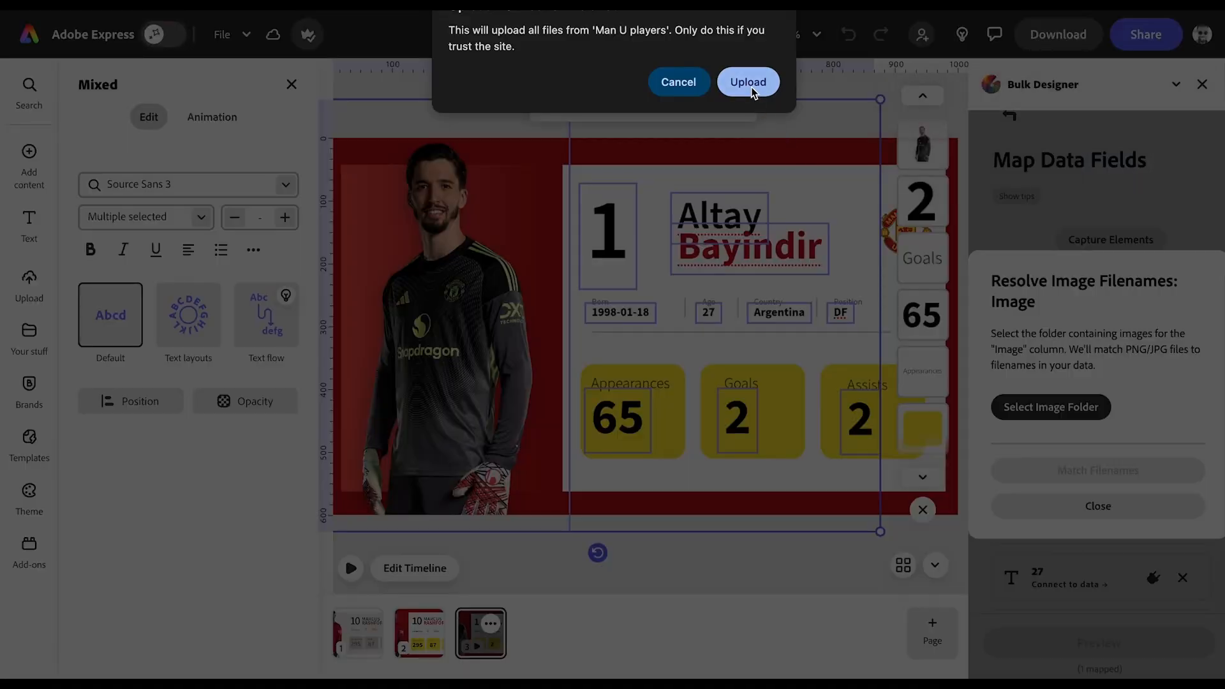
click(748, 82)
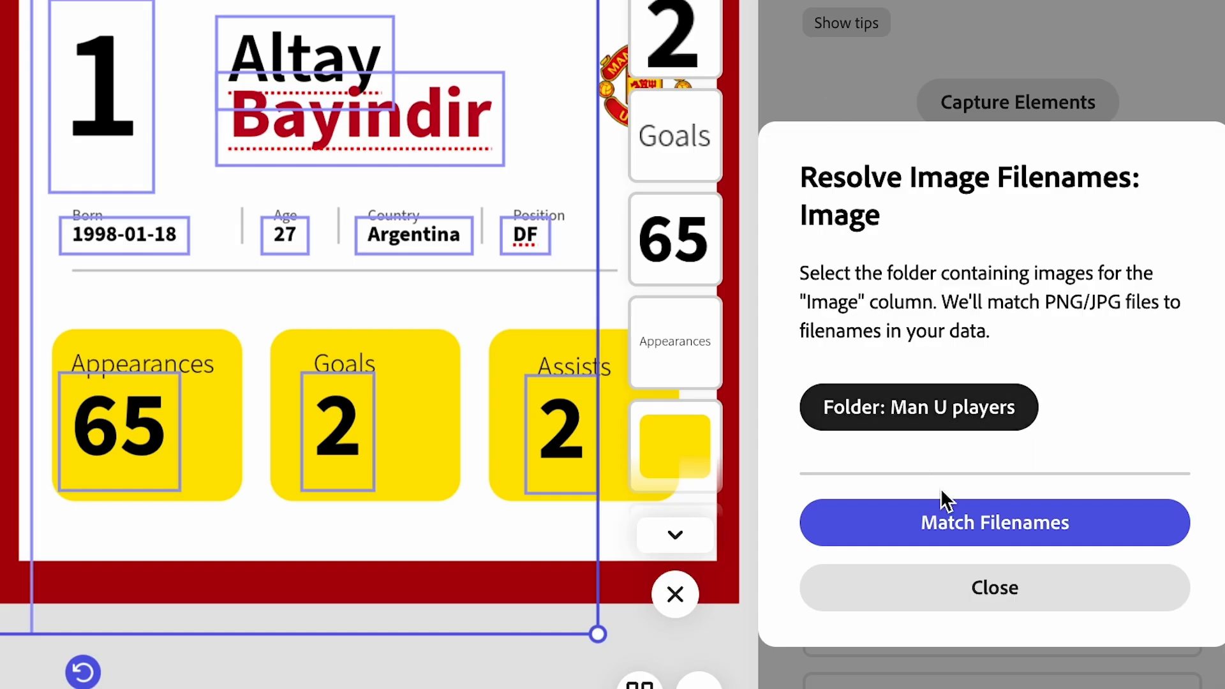
click(980, 527)
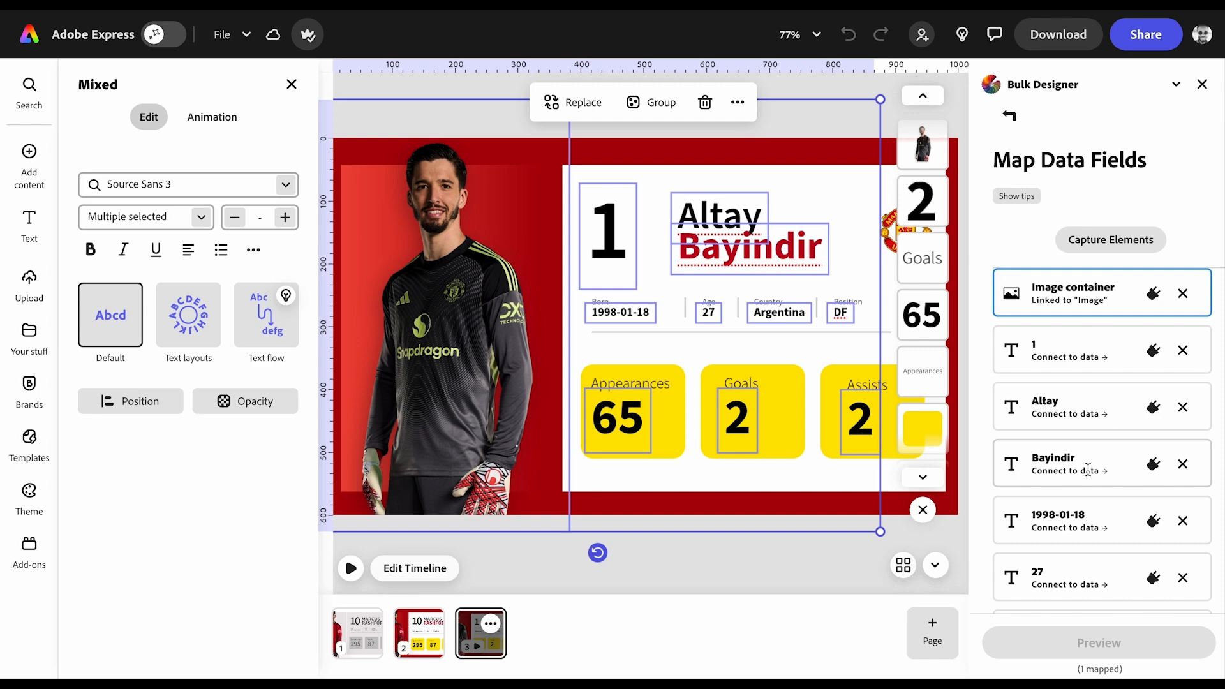
Link the shirt number to Number, Altay to First Name, Bayindir to Last Name and the birth date to Birthday.
click(1153, 350)
click(1152, 440)
click(1153, 407)
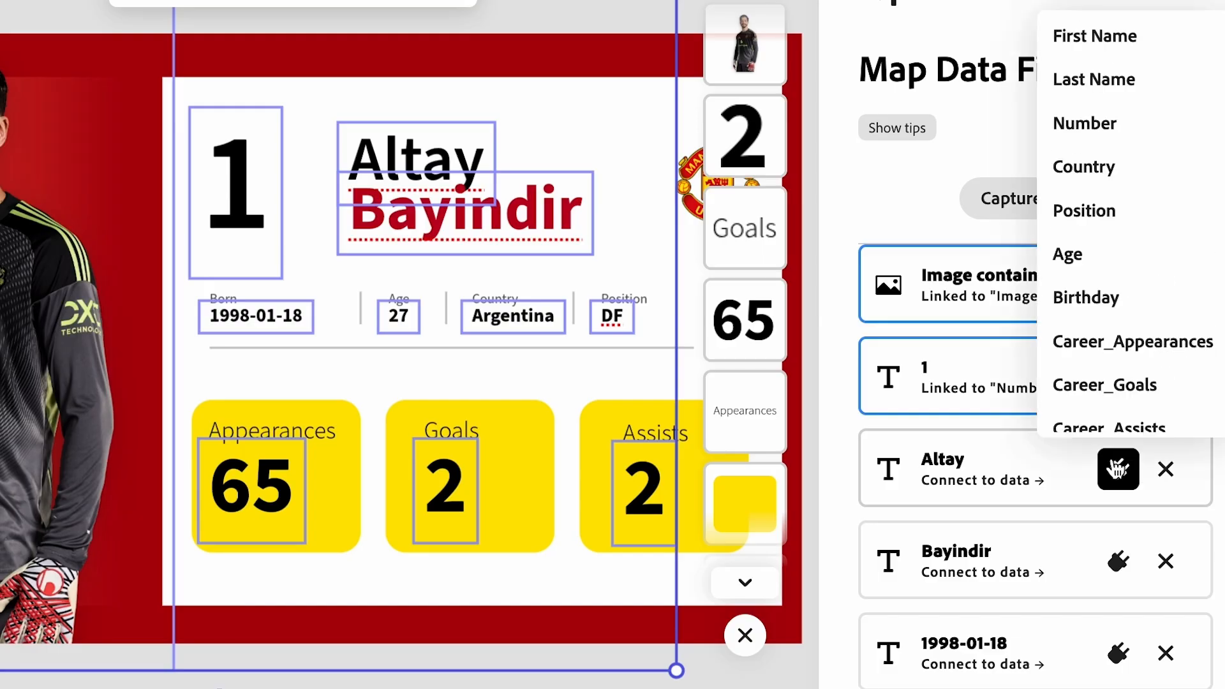
click(1136, 139)
click(1152, 465)
click(1073, 96)
scroll(1097, 255, down, 4)
click(1112, 231)
click(1107, 550)
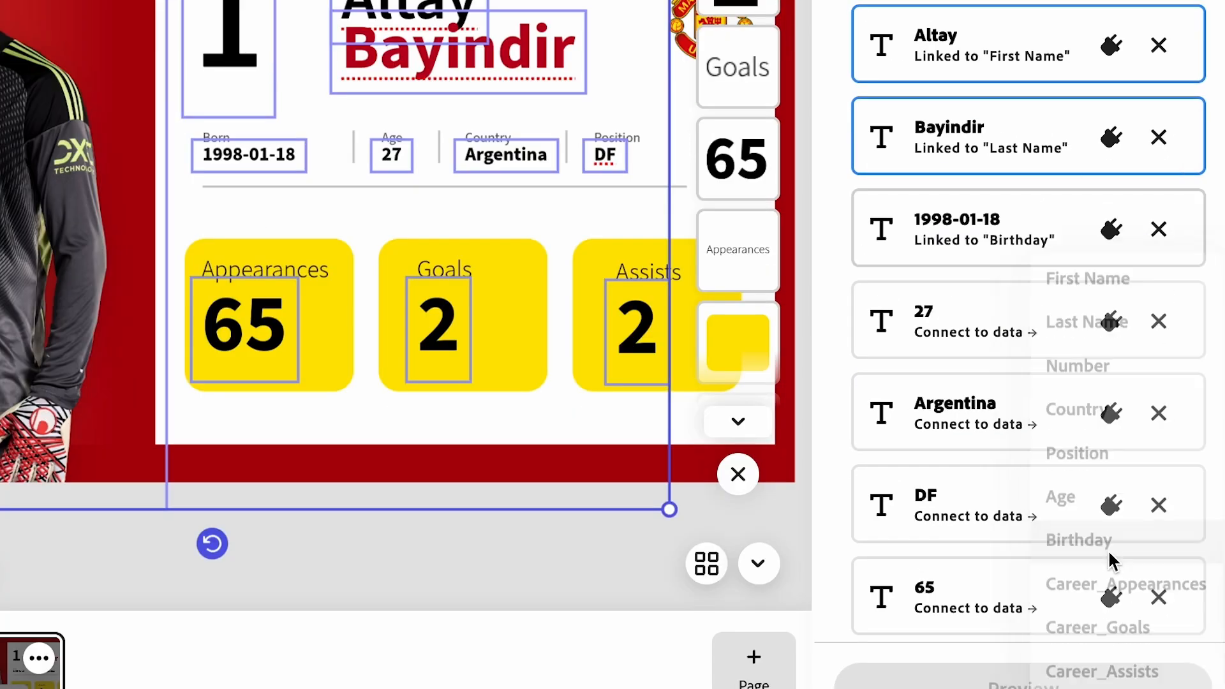
Link the player's age to Age, Argentina to Country and DF to Position.
scroll(1109, 446, down, 2)
click(1115, 179)
click(1080, 444)
scroll(1082, 453, down, 1)
click(1111, 207)
click(1099, 392)
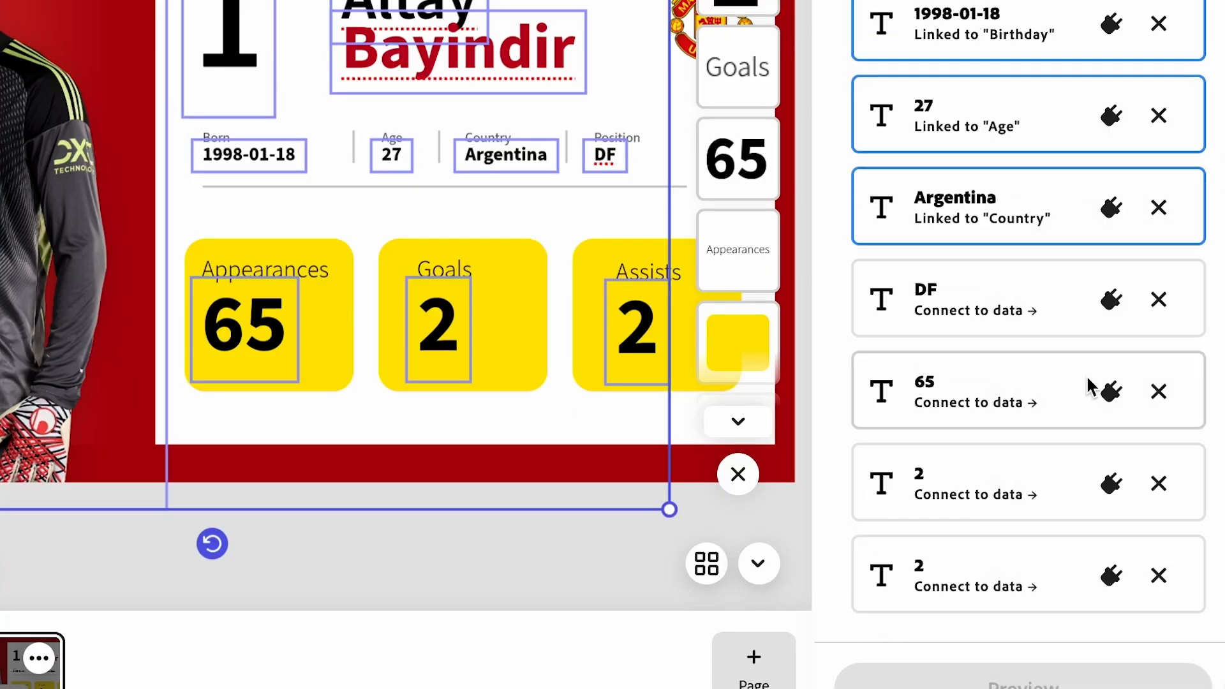
click(1112, 300)
click(1084, 48)
Connect the appearances number to the United appearances column, link goals and assists to their data columns, and open the preview.
click(1111, 392)
click(1097, 309)
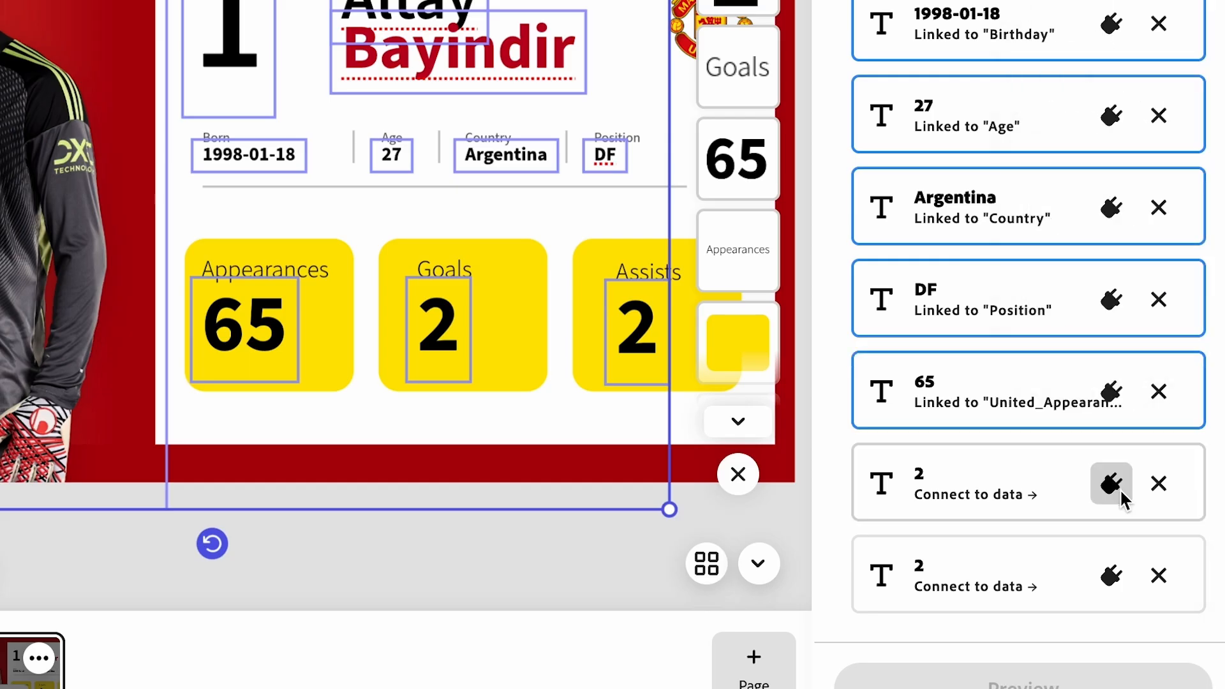
click(1111, 483)
click(1097, 338)
click(1111, 576)
click(1101, 471)
click(1021, 680)
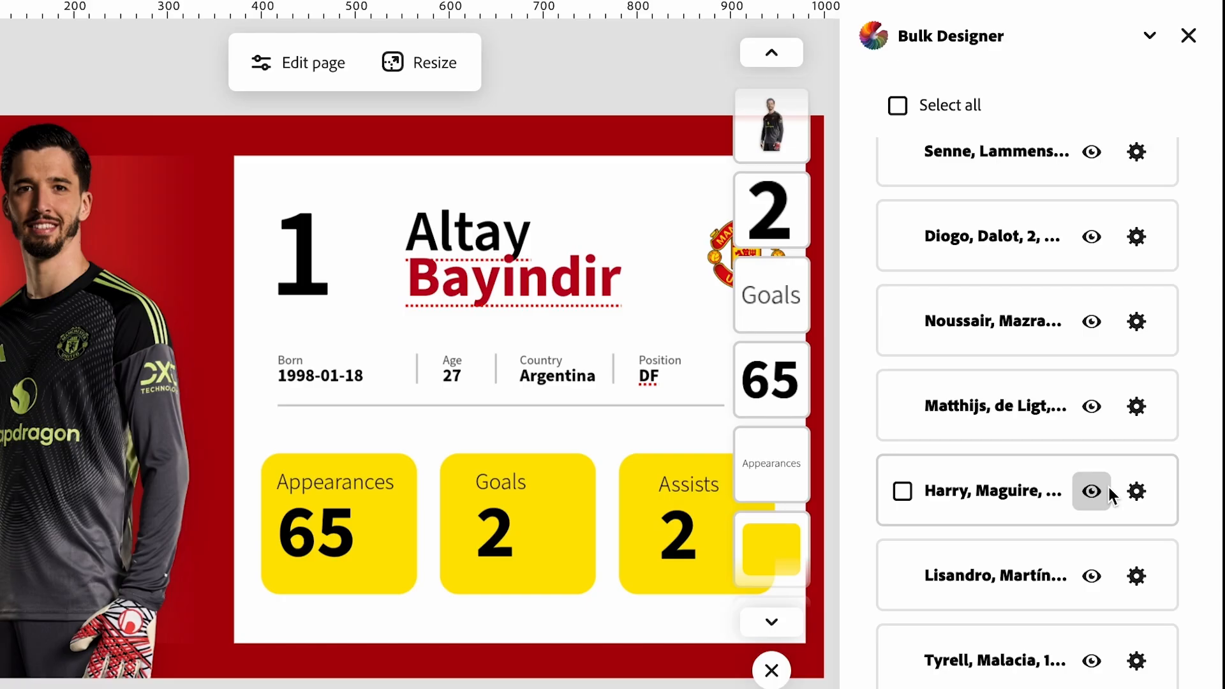
Look through the player rows and preview the cards of Tom Heaton, Senne Lammens and Diogo Dalot.
scroll(1108, 488, up, 5)
scroll(1026, 309, down, 2)
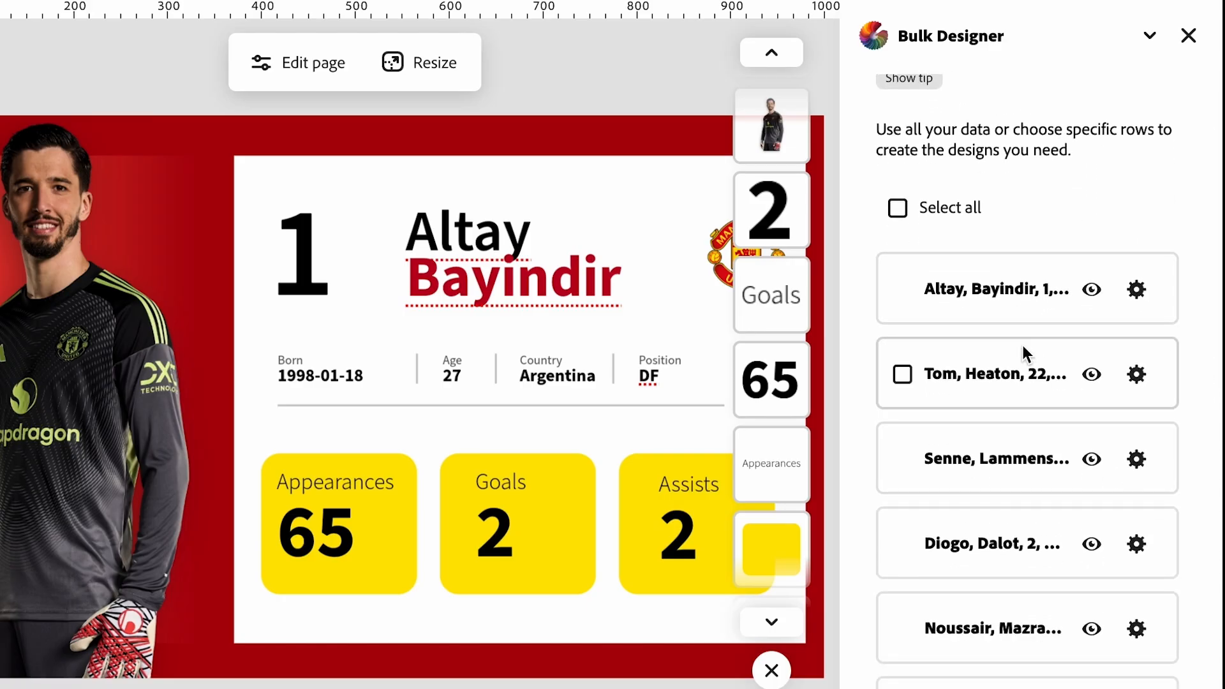
scroll(1021, 347, down, 10)
scroll(1022, 351, up, 10)
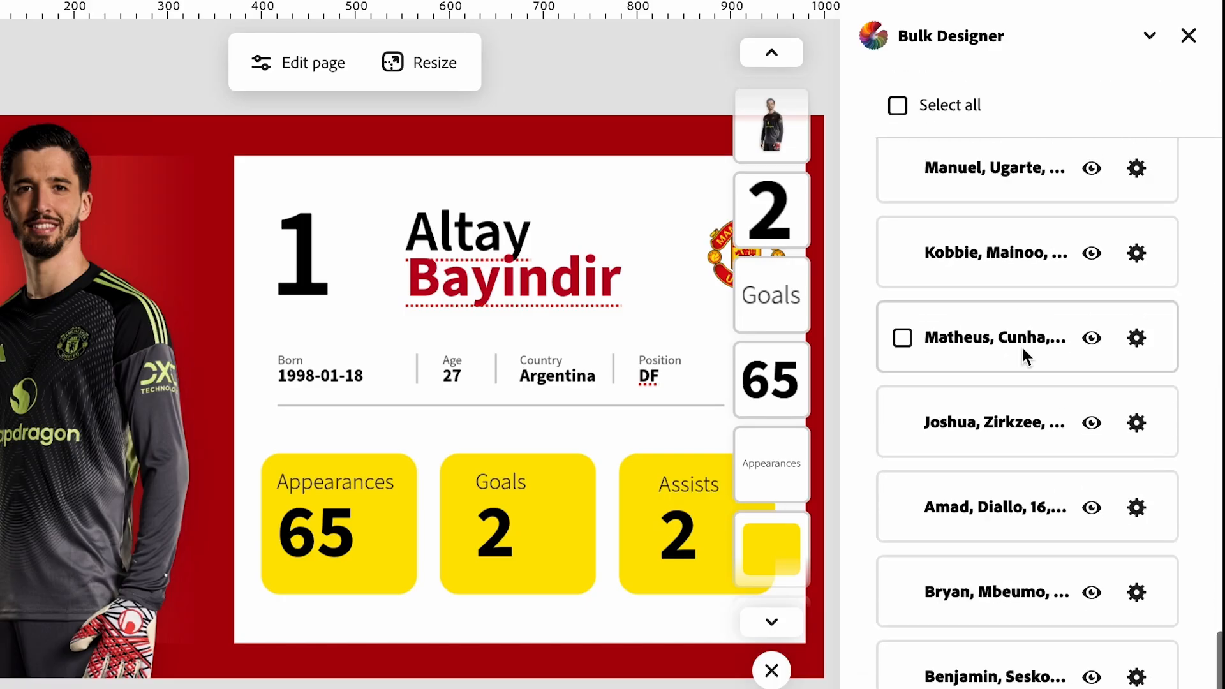
scroll(1023, 347, up, 2)
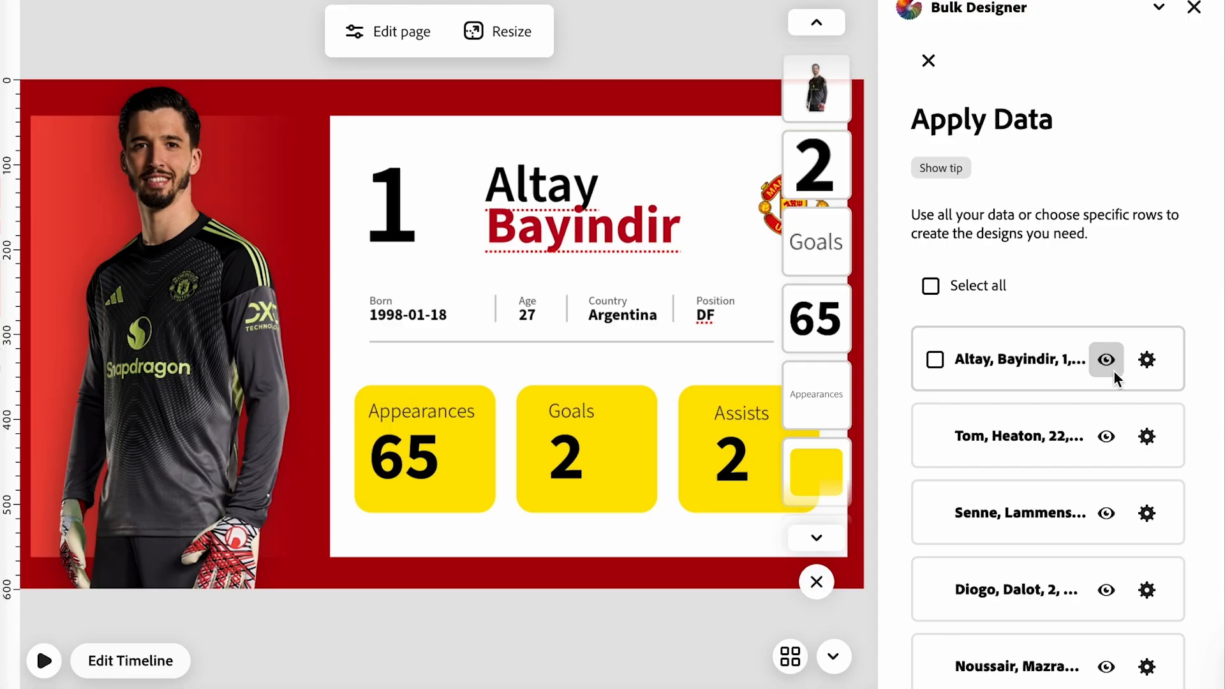
click(1094, 510)
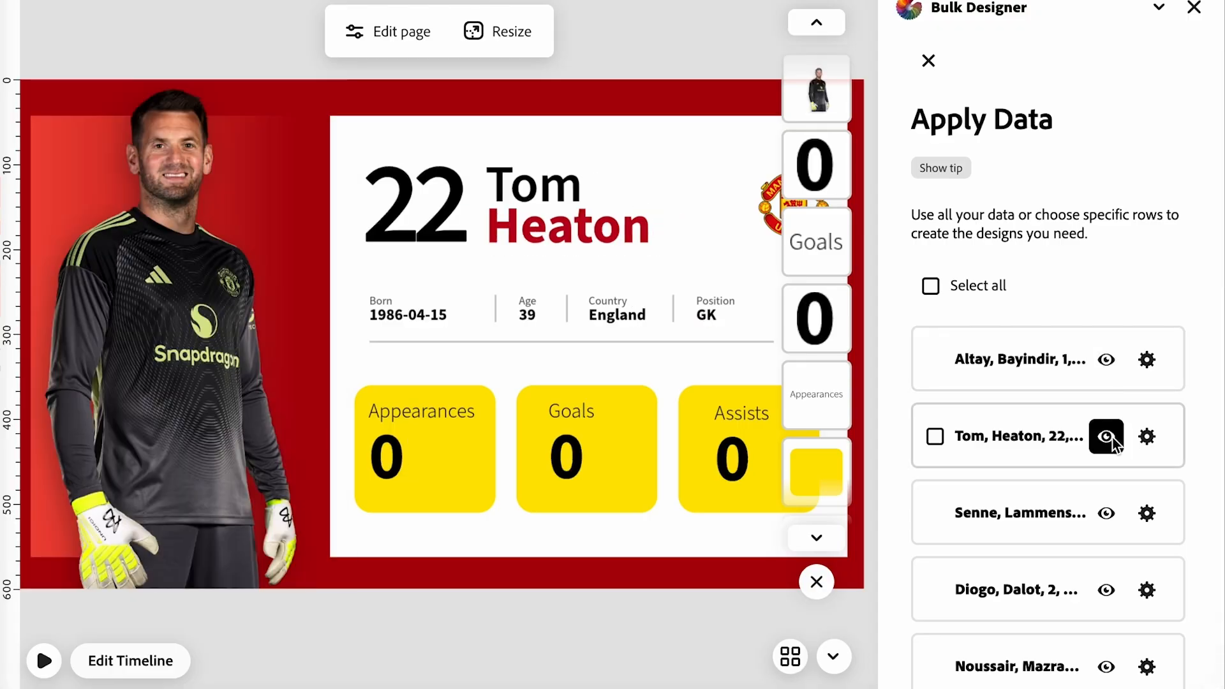
scroll(1070, 436, down, 1)
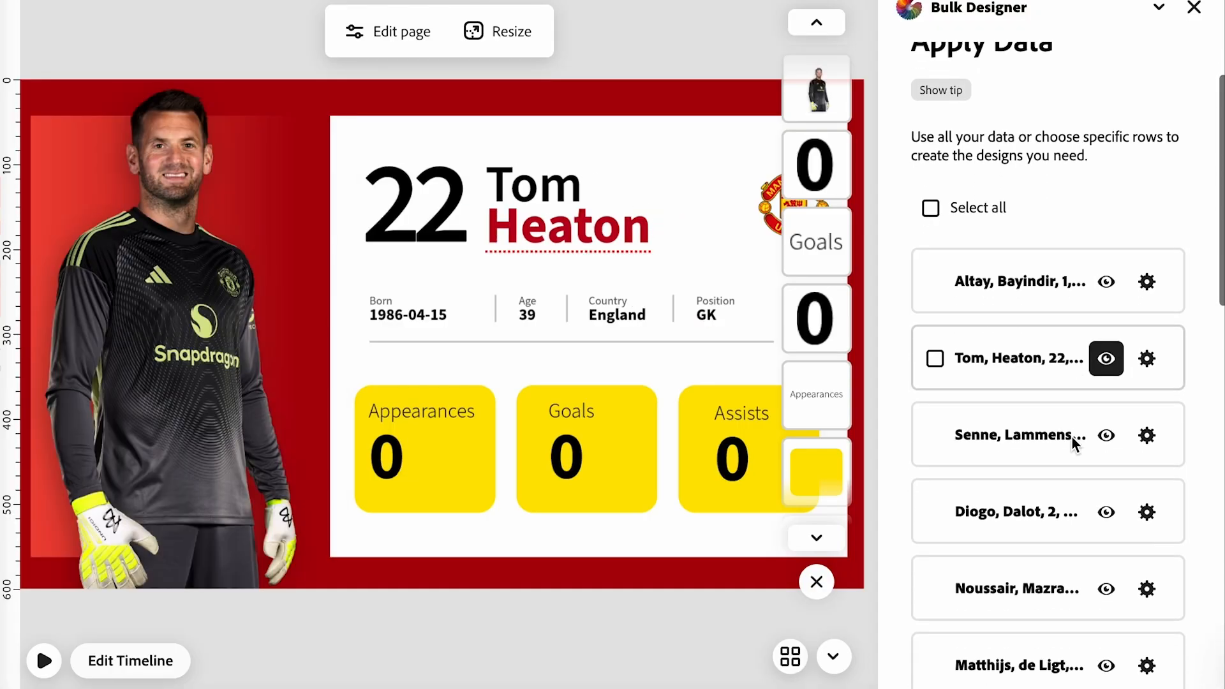
click(1110, 447)
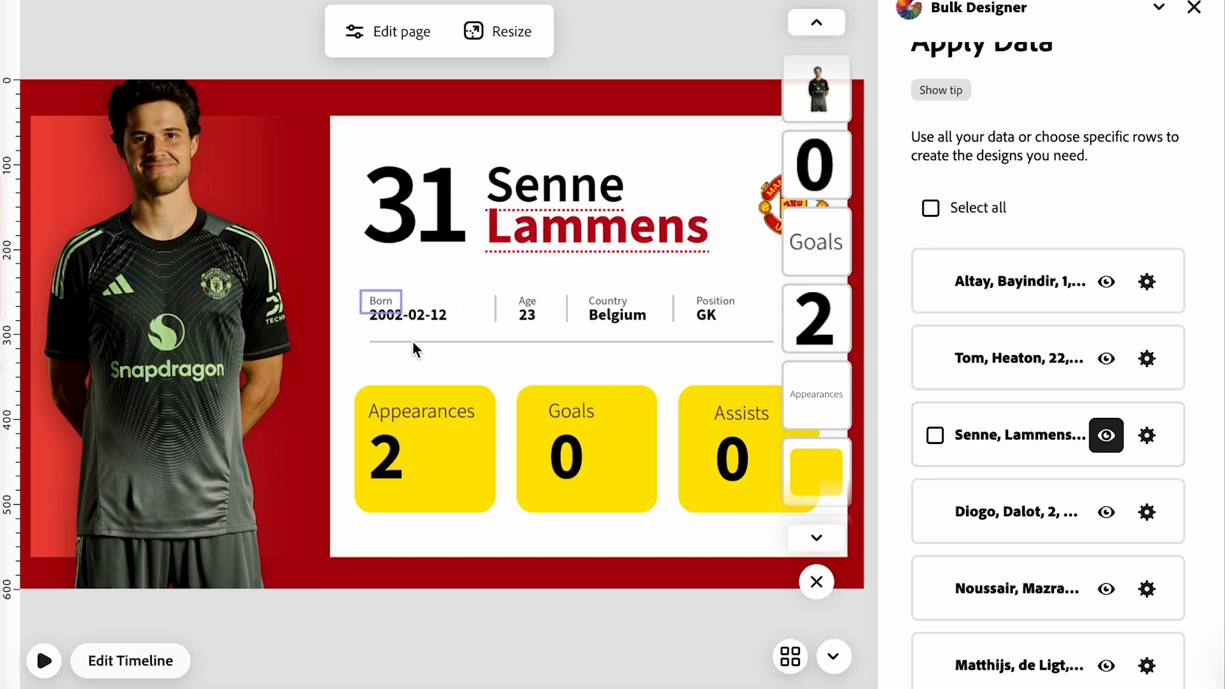
click(1107, 516)
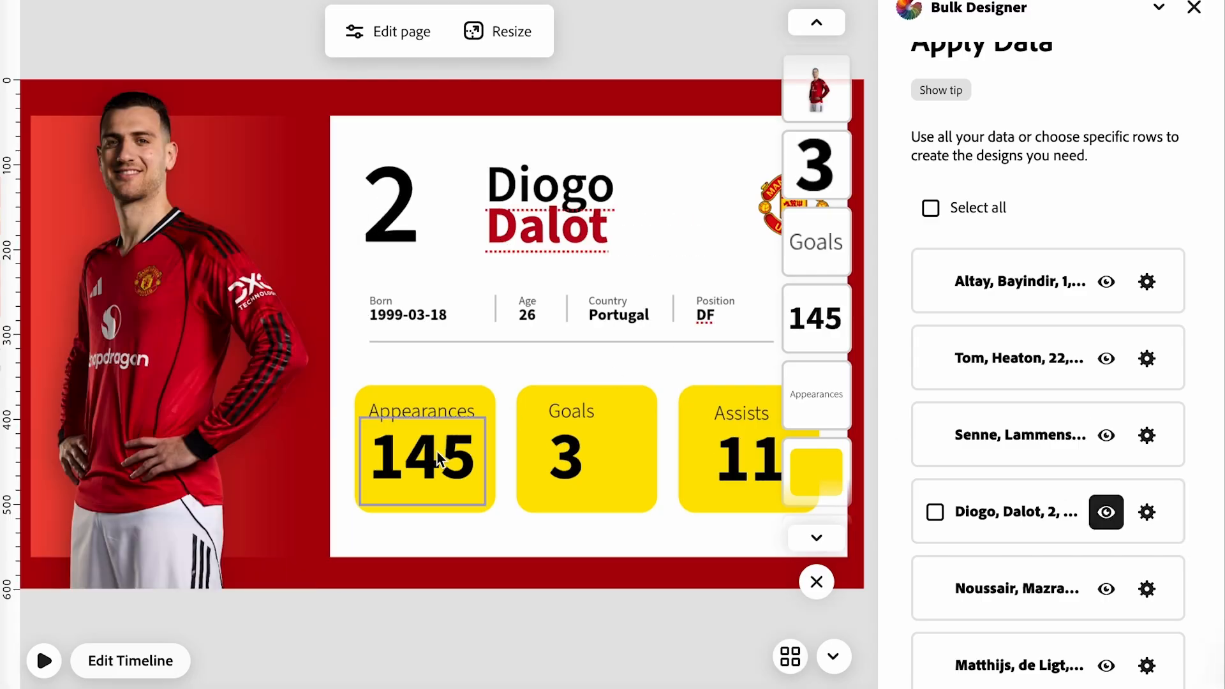
Preview the cards of Noussair Mazraoui, Matthijs de Ligt and Tyrell Malacia.
scroll(938, 510, down, 2)
click(1106, 494)
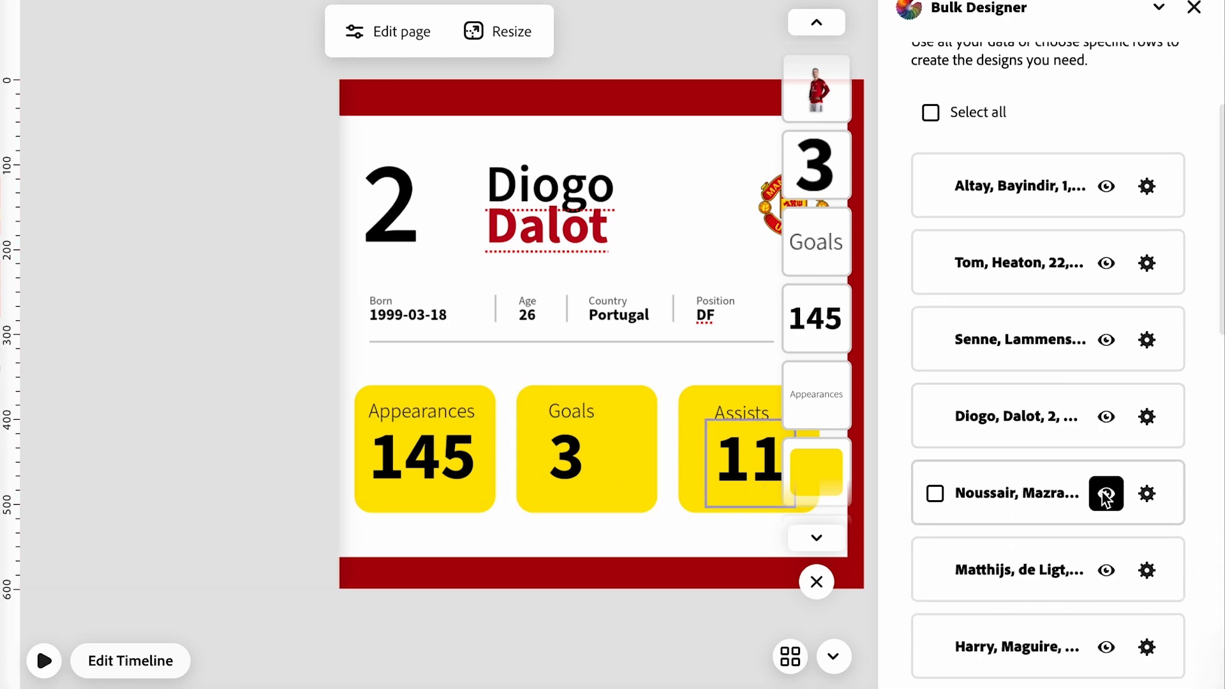
scroll(1113, 543, down, 2)
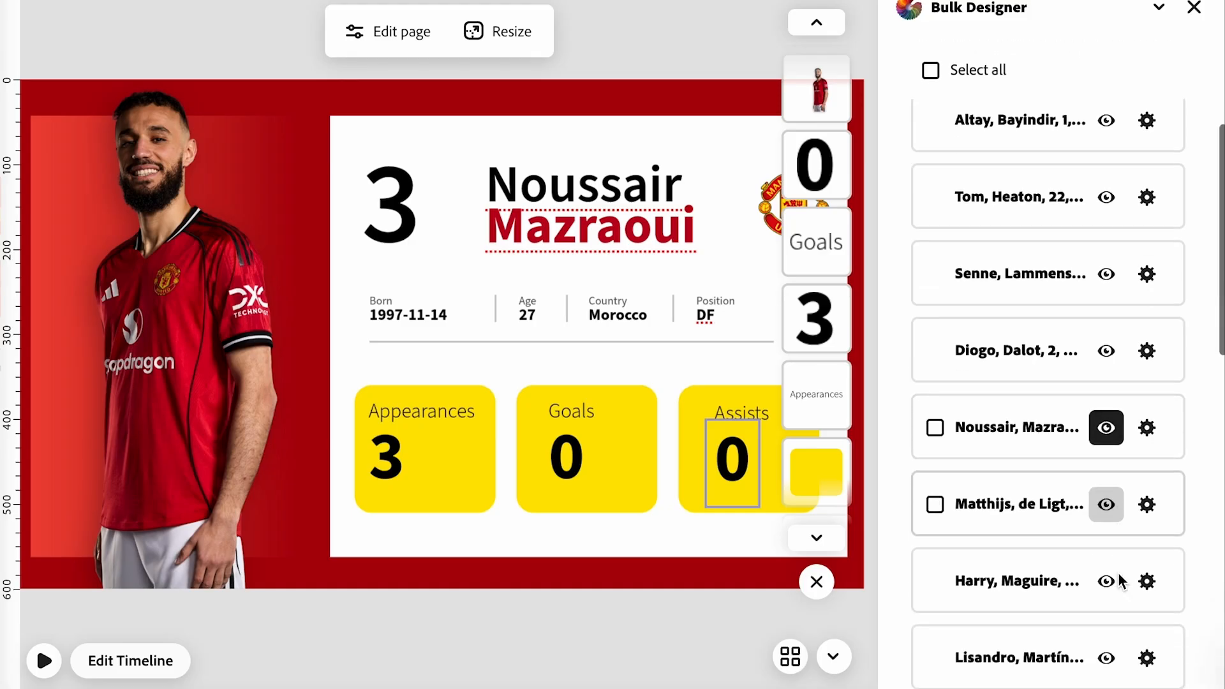
click(1106, 480)
scroll(1101, 511, down, 5)
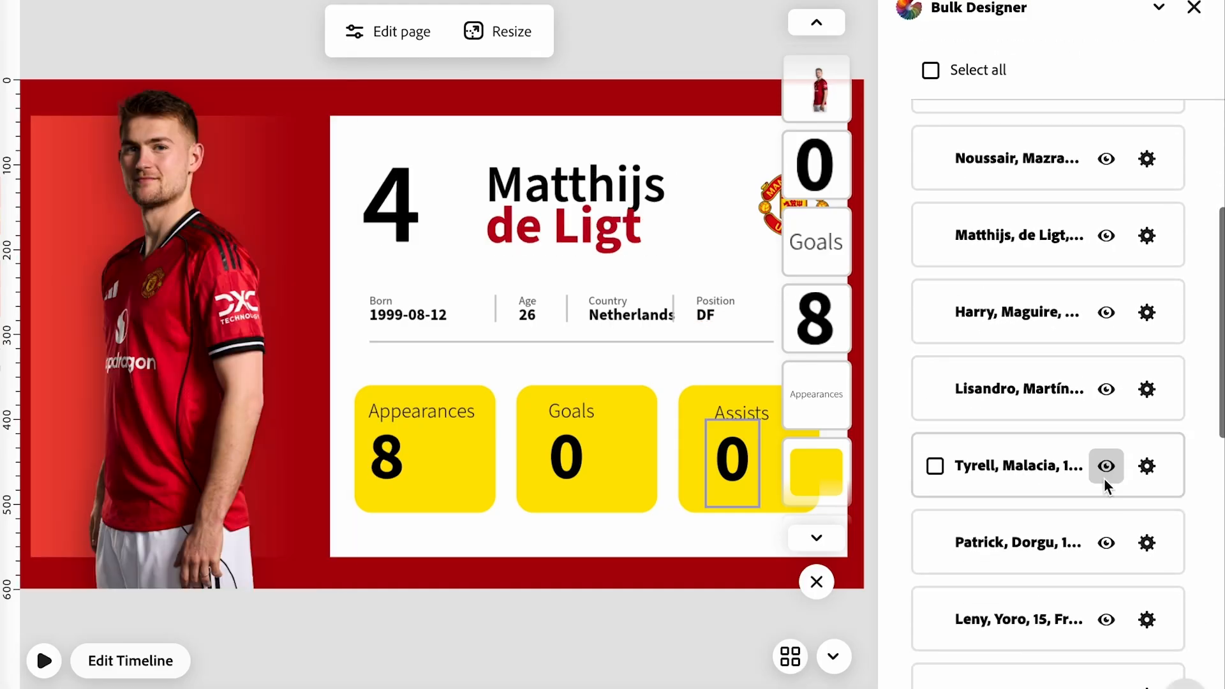
click(1107, 465)
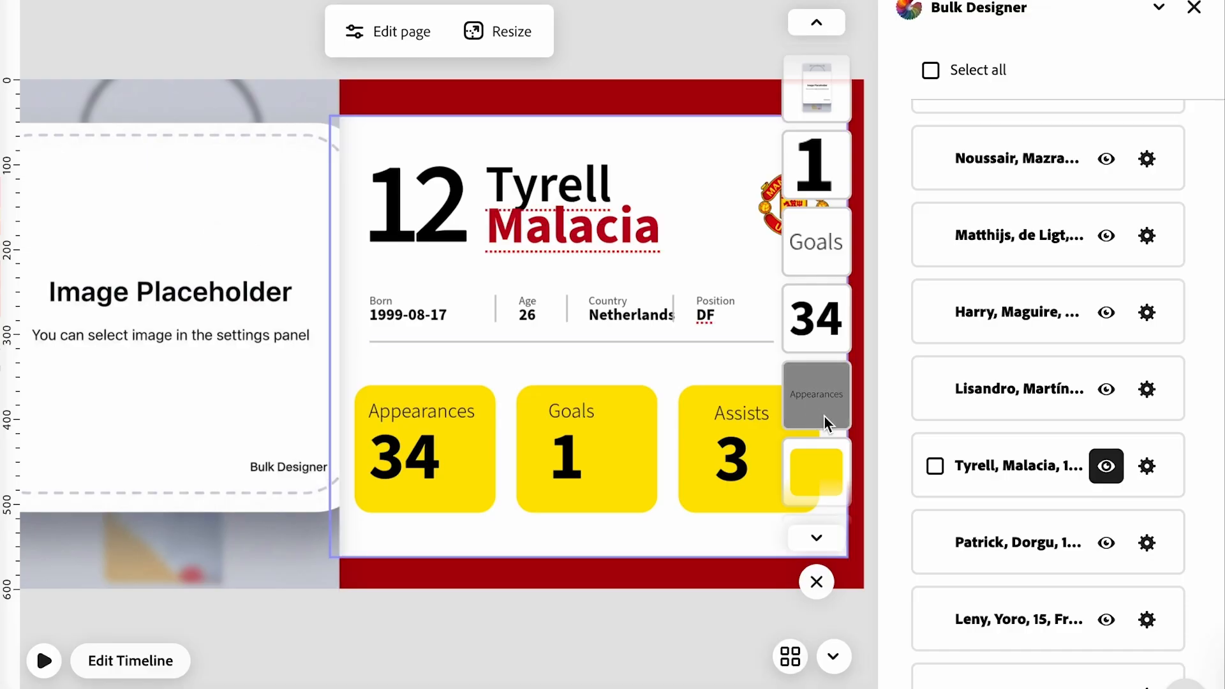
Check the card previews of Ayden Heaven, Tyler Fredricson and Diego León.
scroll(1002, 511, down, 6)
click(1106, 463)
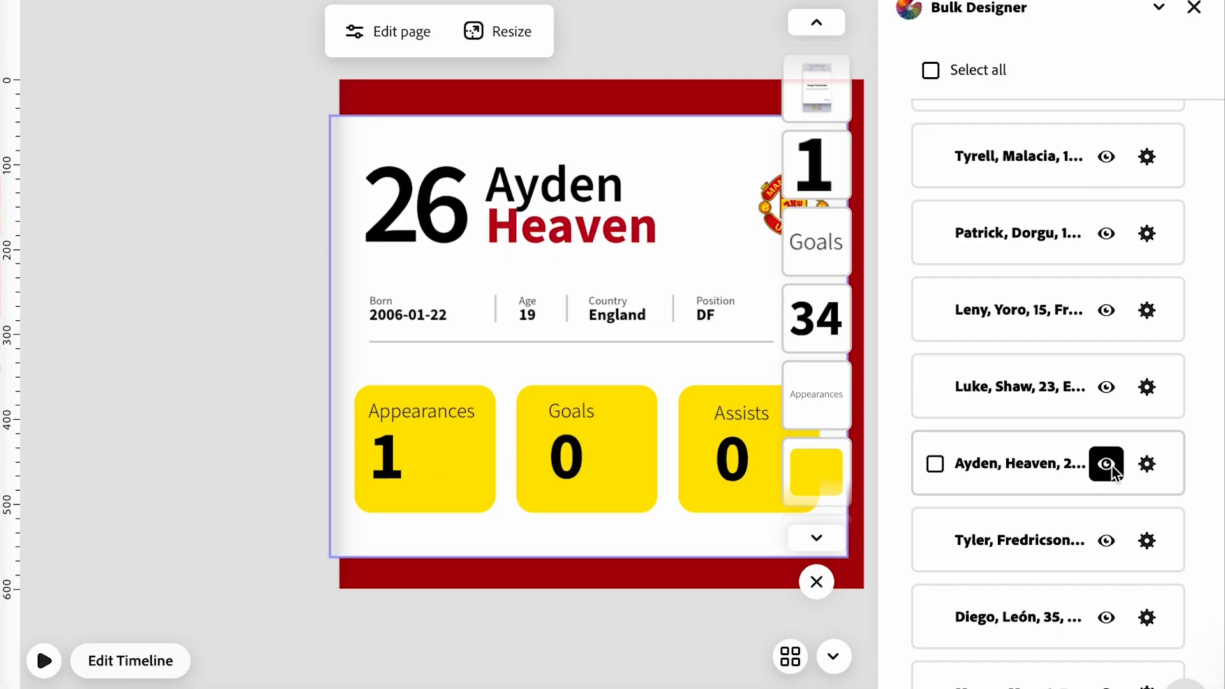
scroll(1108, 467, down, 3)
click(1107, 369)
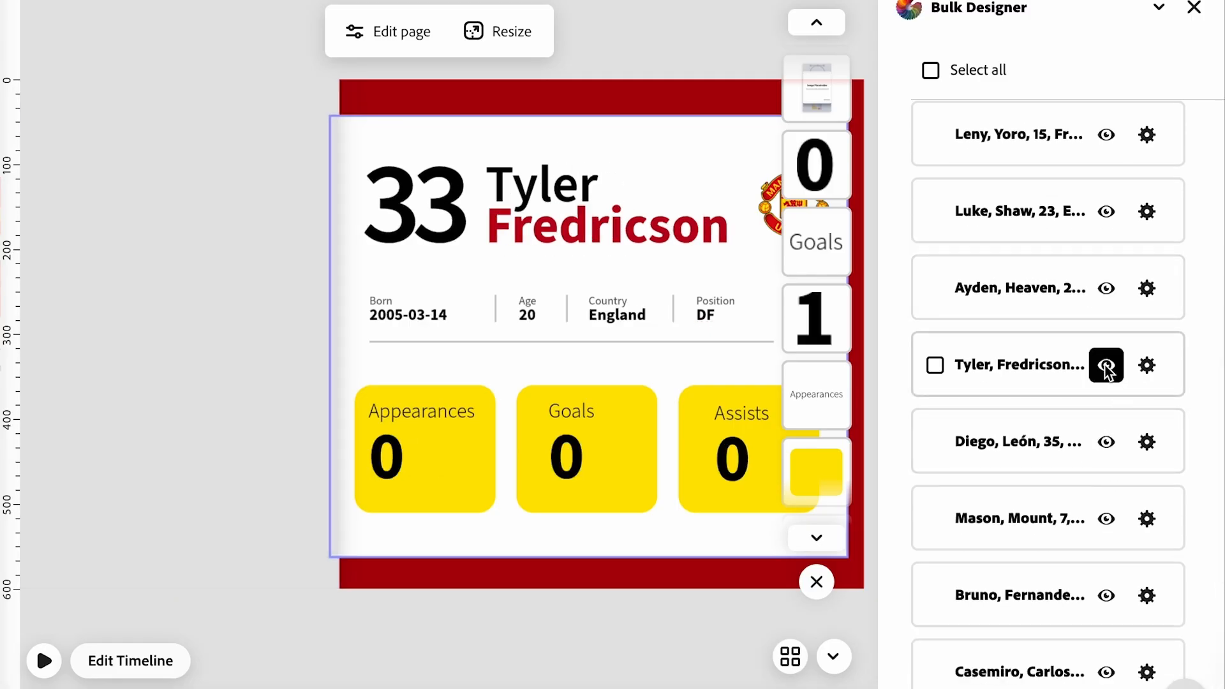
click(1107, 443)
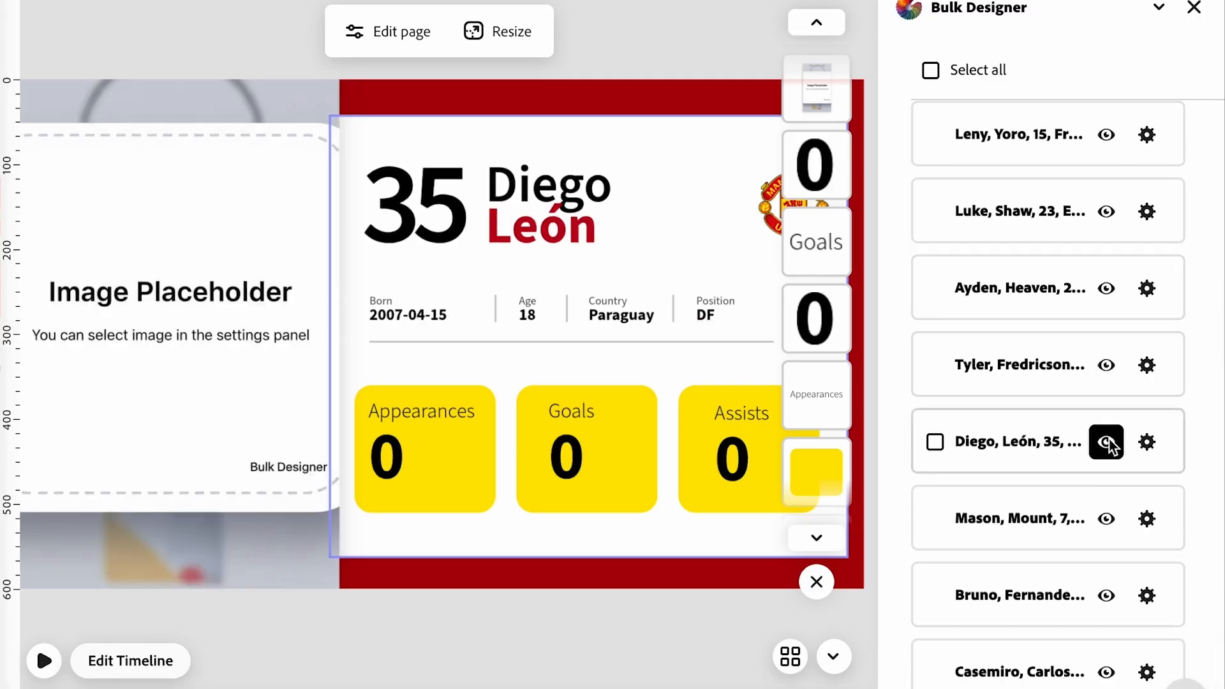
Preview the cards of Mason Mount, Kobbie Mainoo, Manuel Ugarte, Joshua Zirkzee and Bryan Mbeumo.
click(1106, 519)
scroll(1102, 528, down, 5)
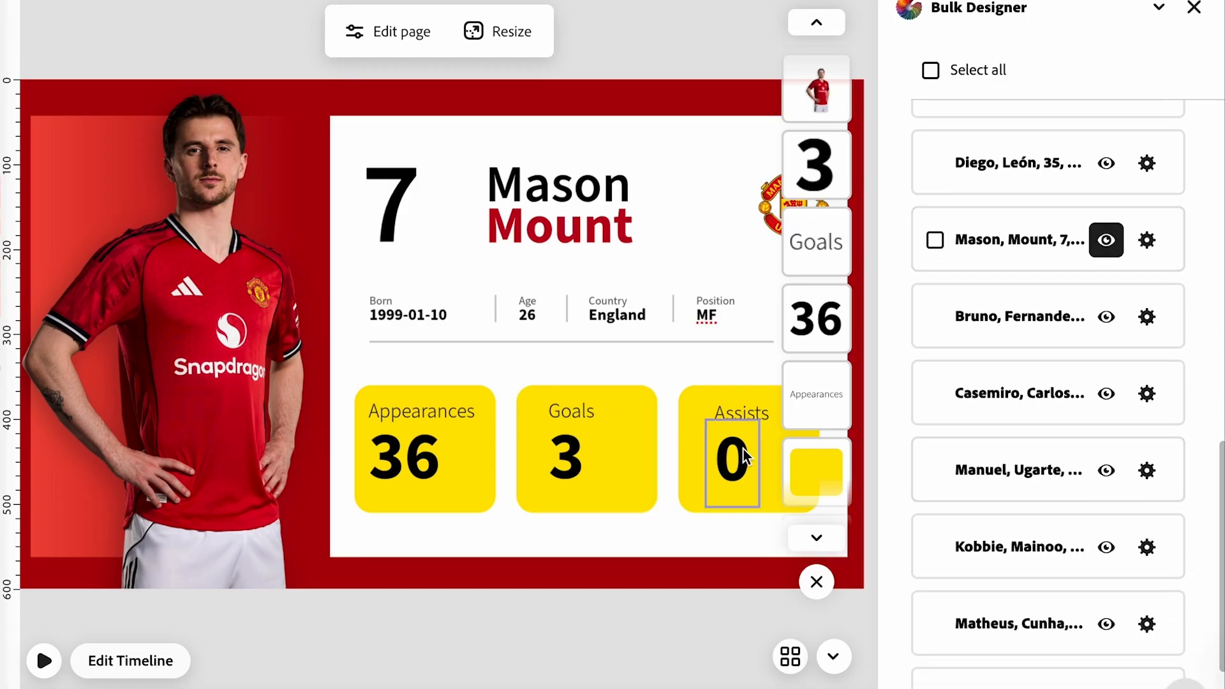
click(1107, 553)
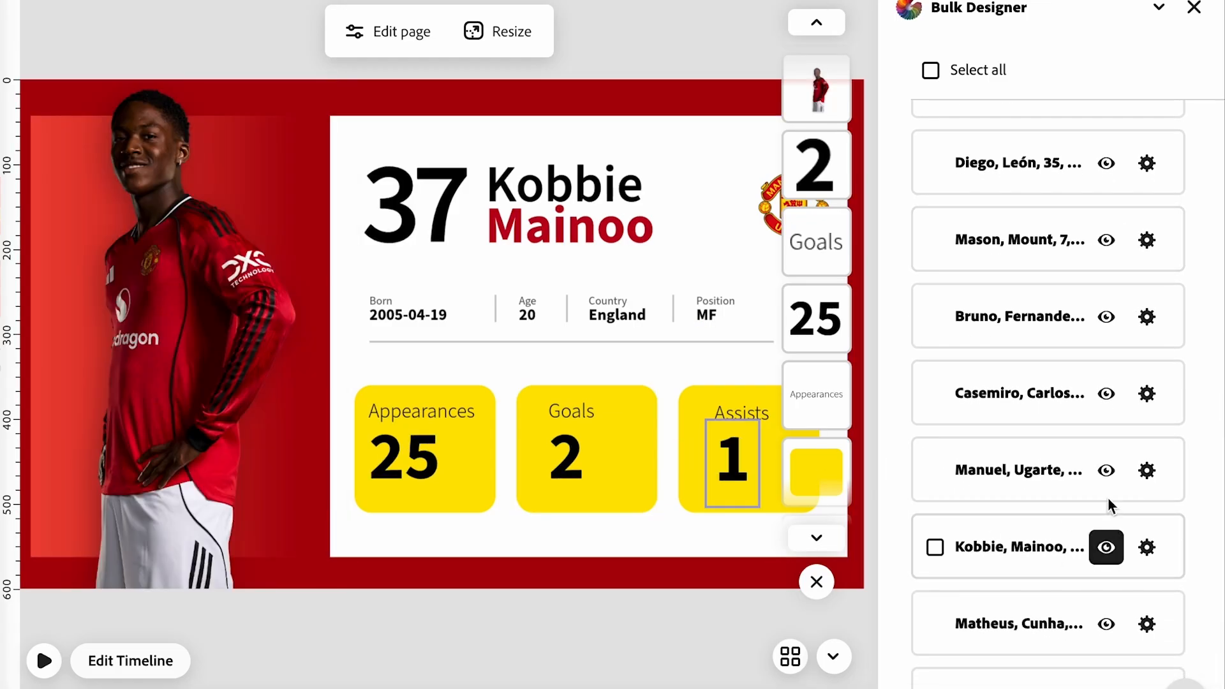
click(1106, 470)
scroll(1146, 600, down, 4)
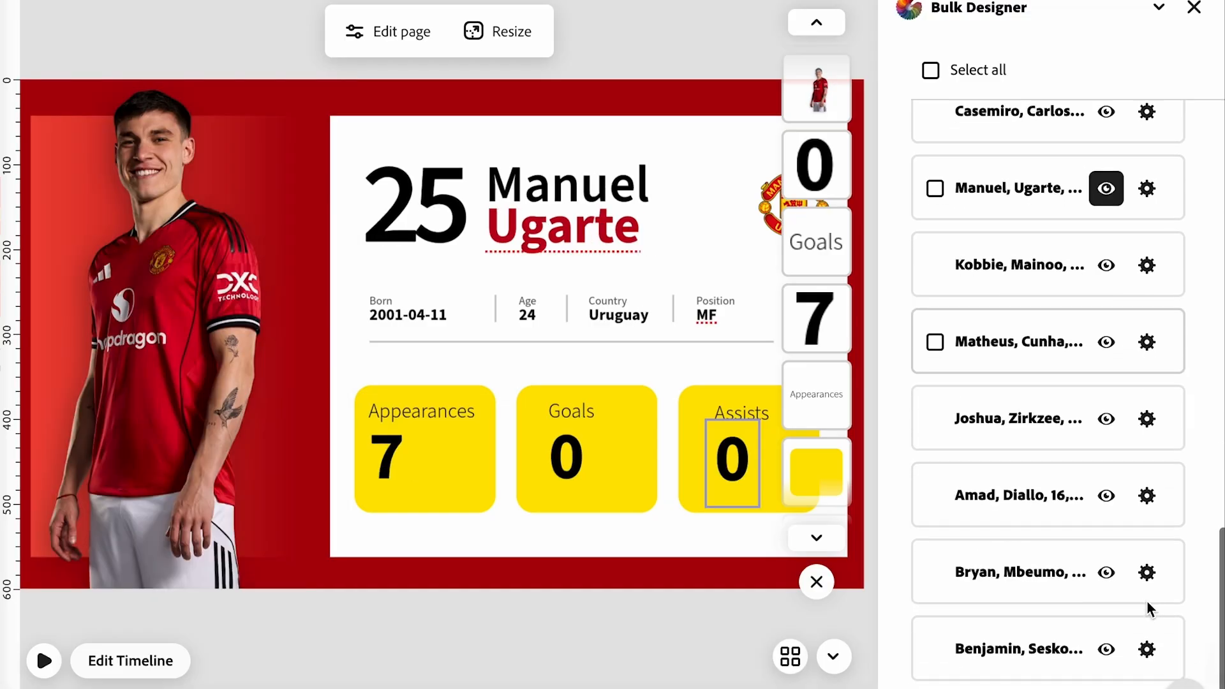
click(1108, 421)
scroll(1108, 426, down, 4)
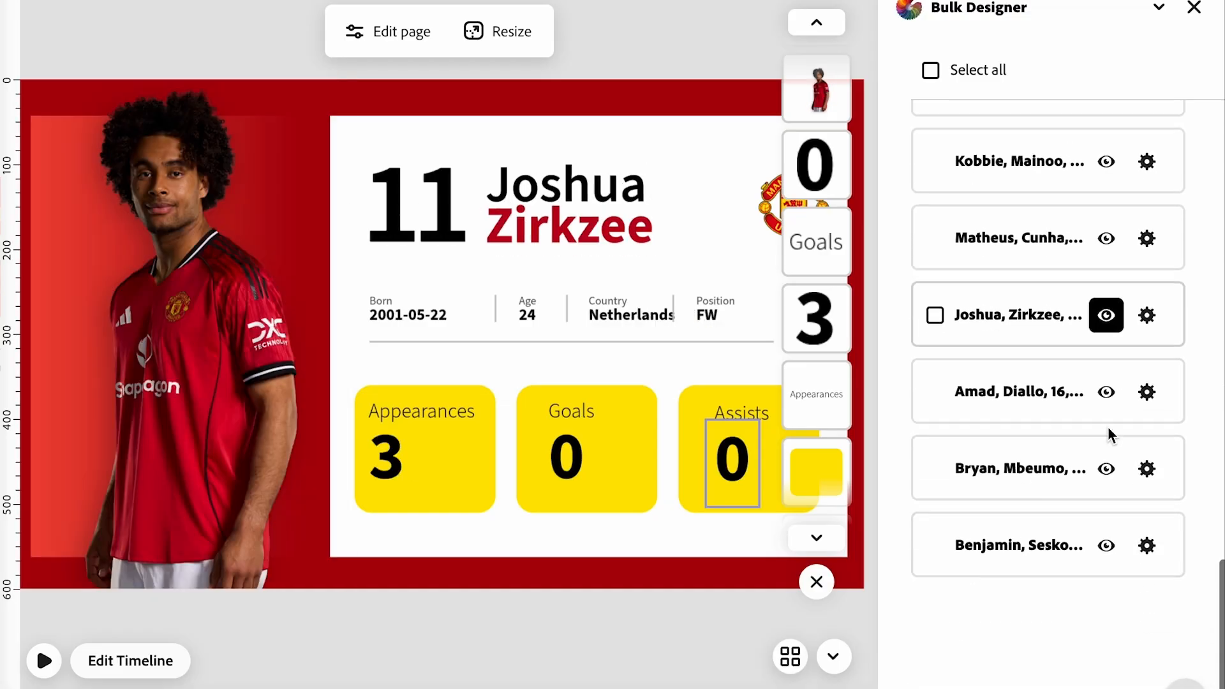
click(1106, 469)
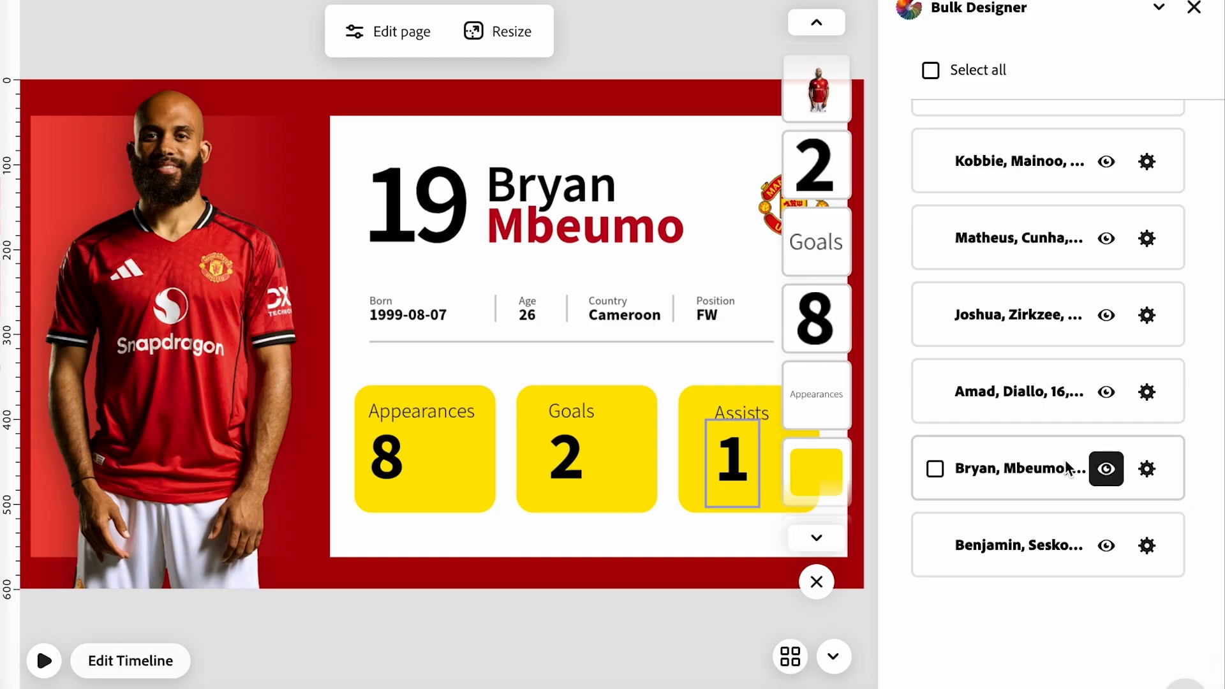
Find the Matheus Cunha row, preview its card and examine how the player photo fits the page.
scroll(1066, 459, up, 10)
scroll(1065, 460, down, 6)
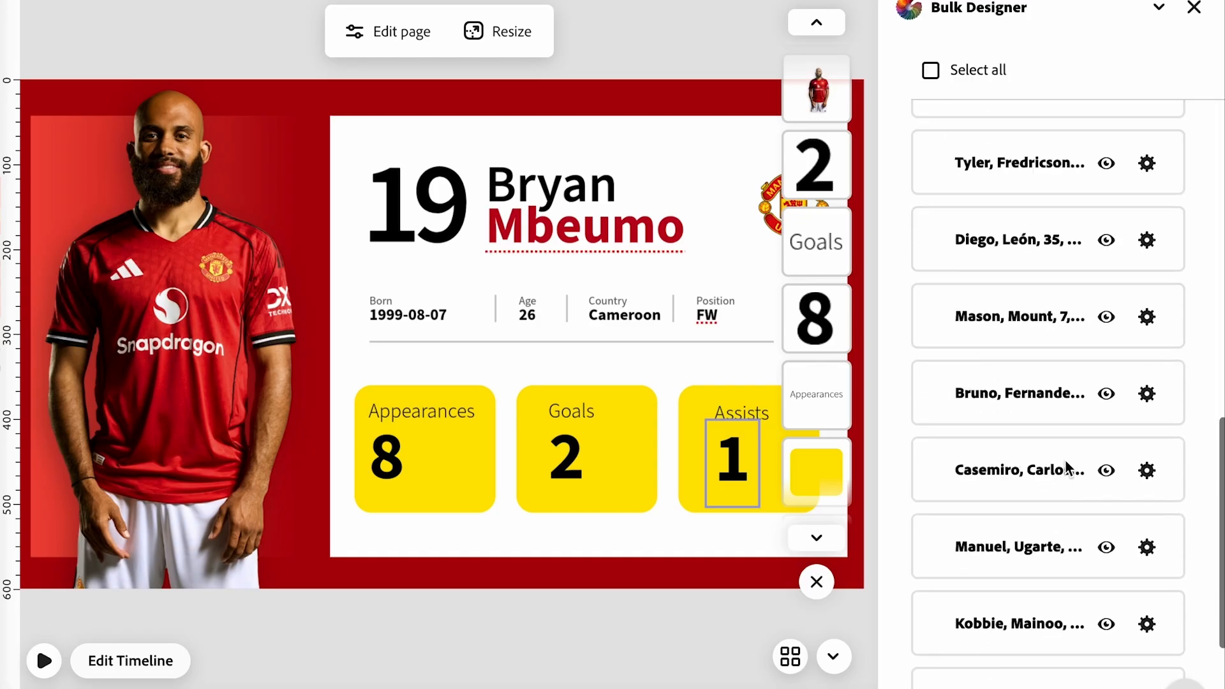
scroll(1067, 467, down, 5)
click(1103, 421)
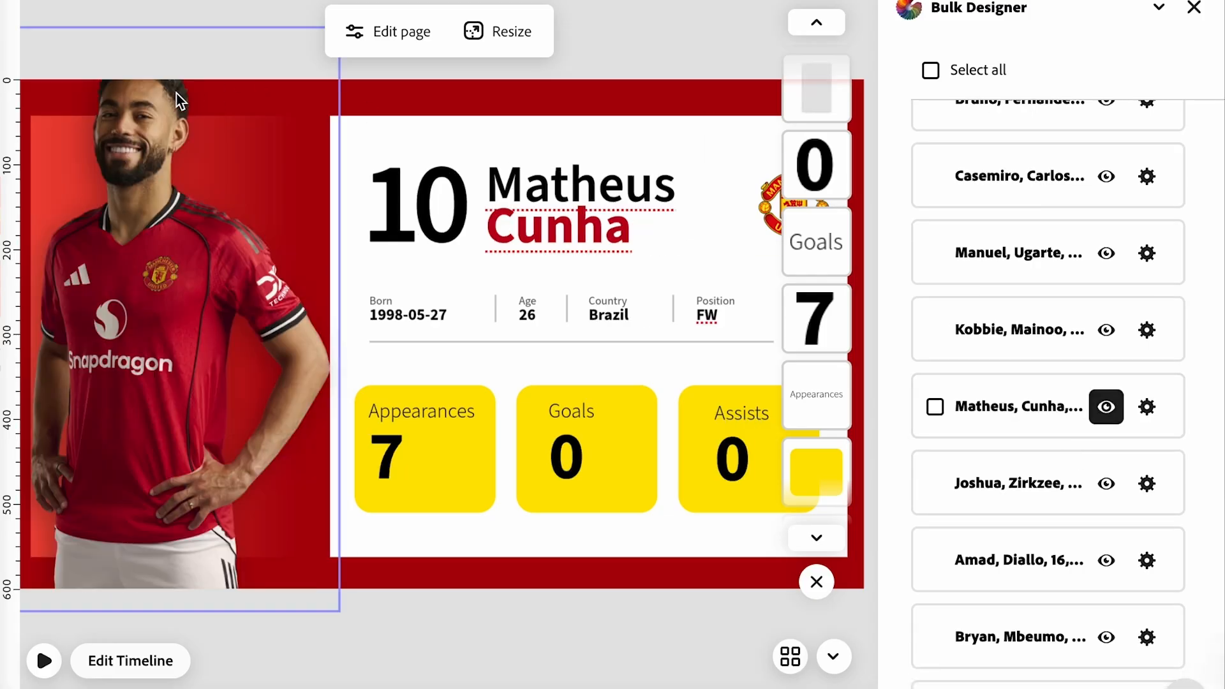
scroll(120, 198, left, 1)
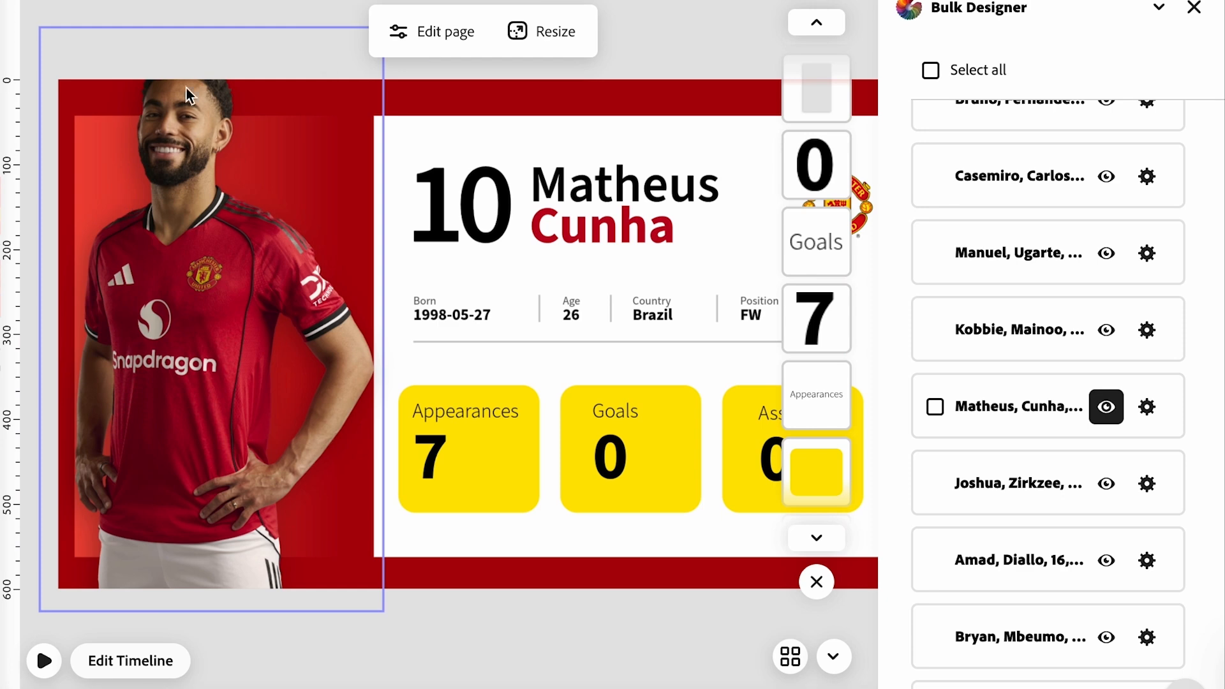
In the Matheus Cunha card's settings, set the player image's vertical position to -23 and save the changes.
click(1146, 407)
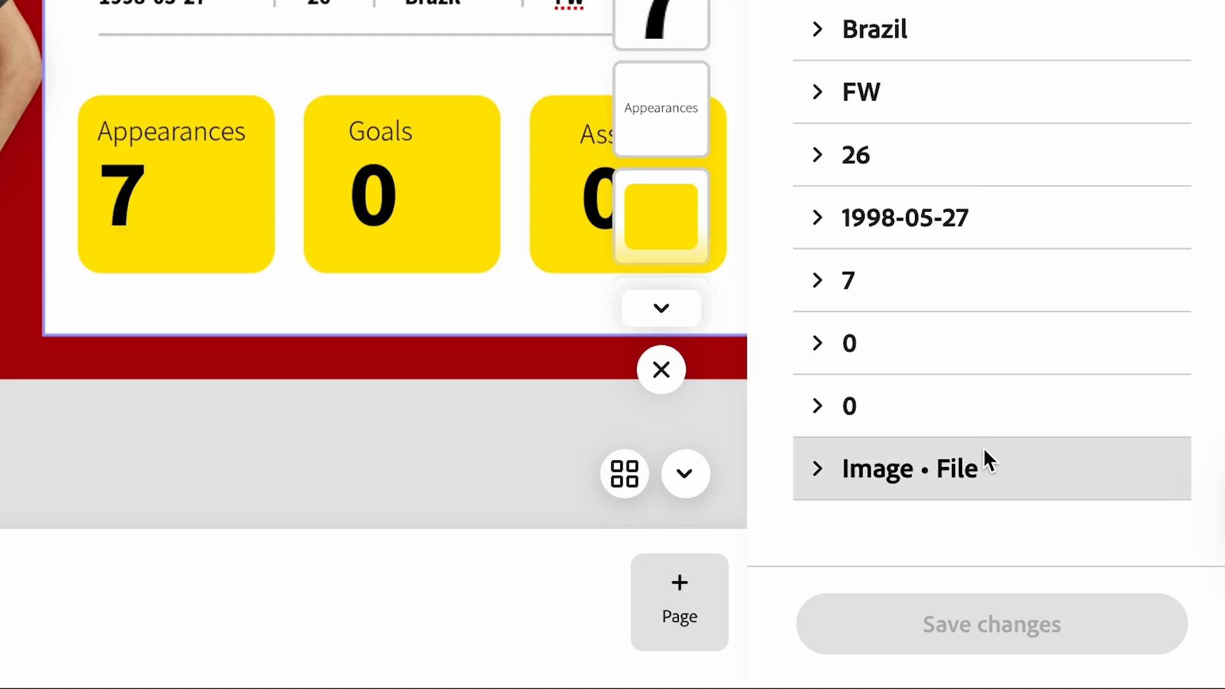
click(1049, 648)
scroll(1015, 364, down, 5)
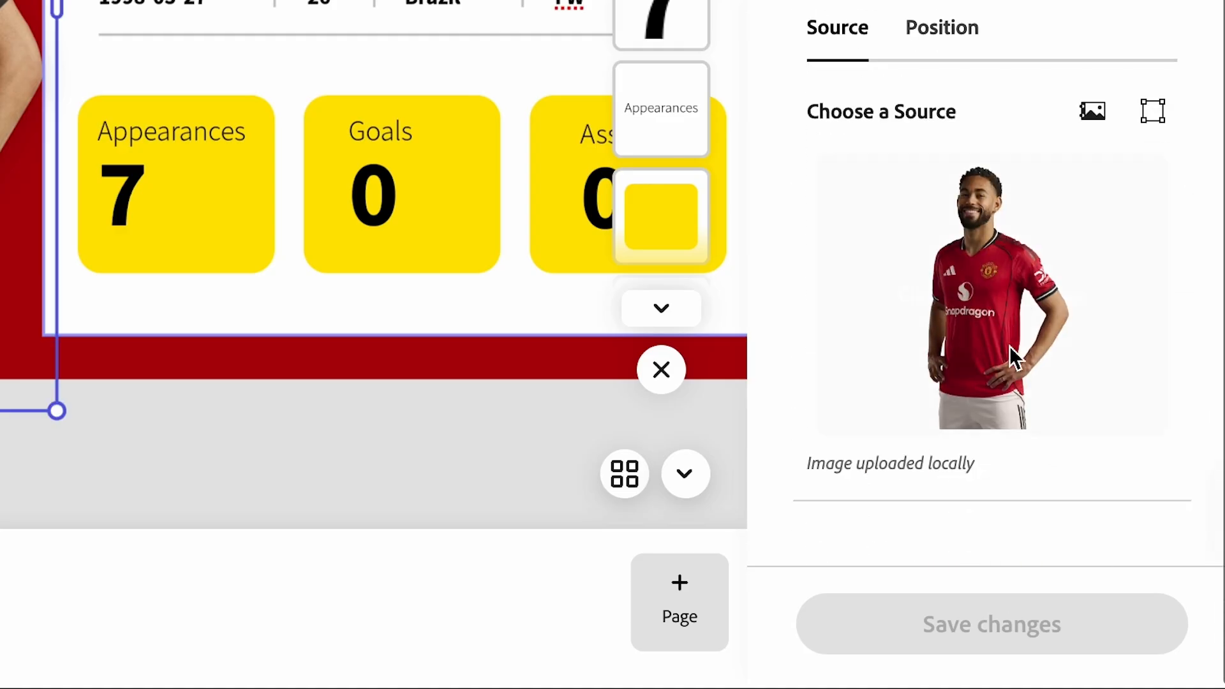
click(942, 31)
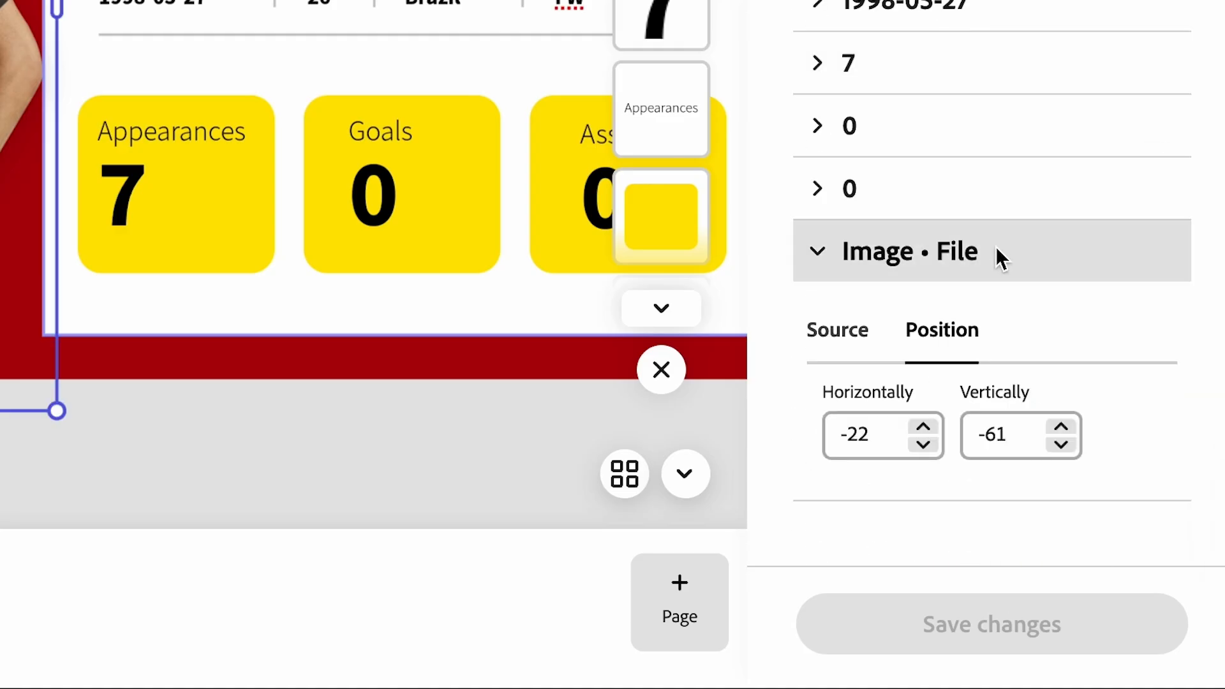
drag(1065, 423, 1065, 423)
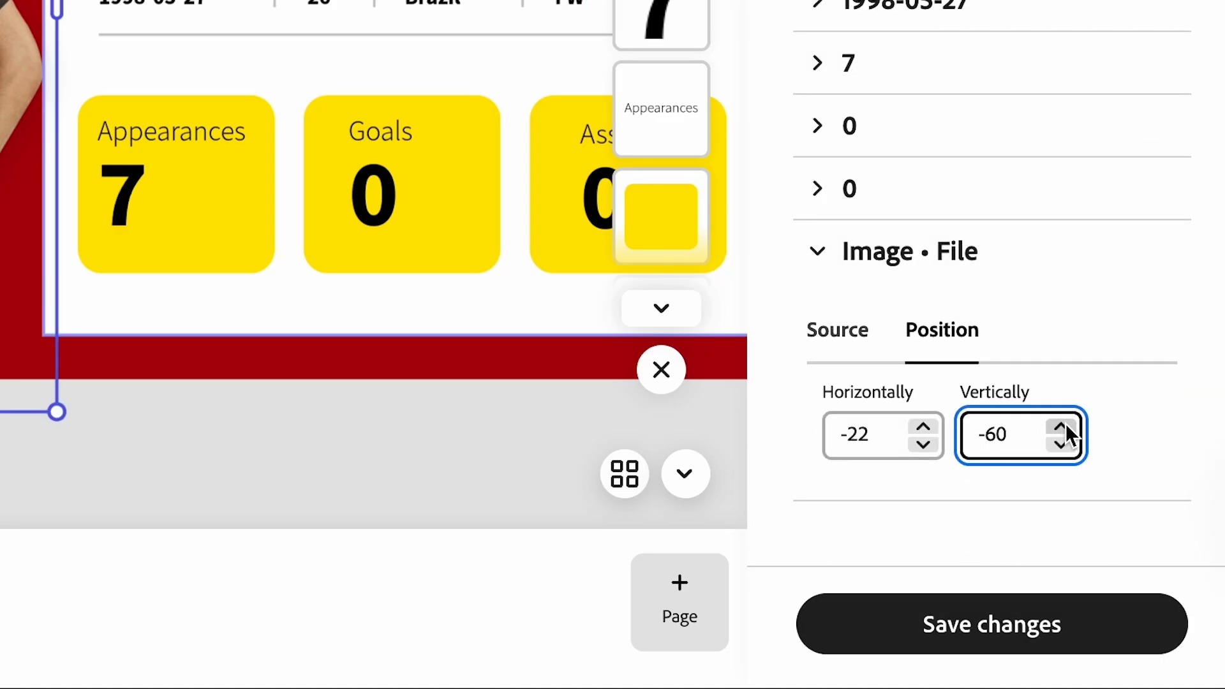
drag(1032, 369, 1023, 371)
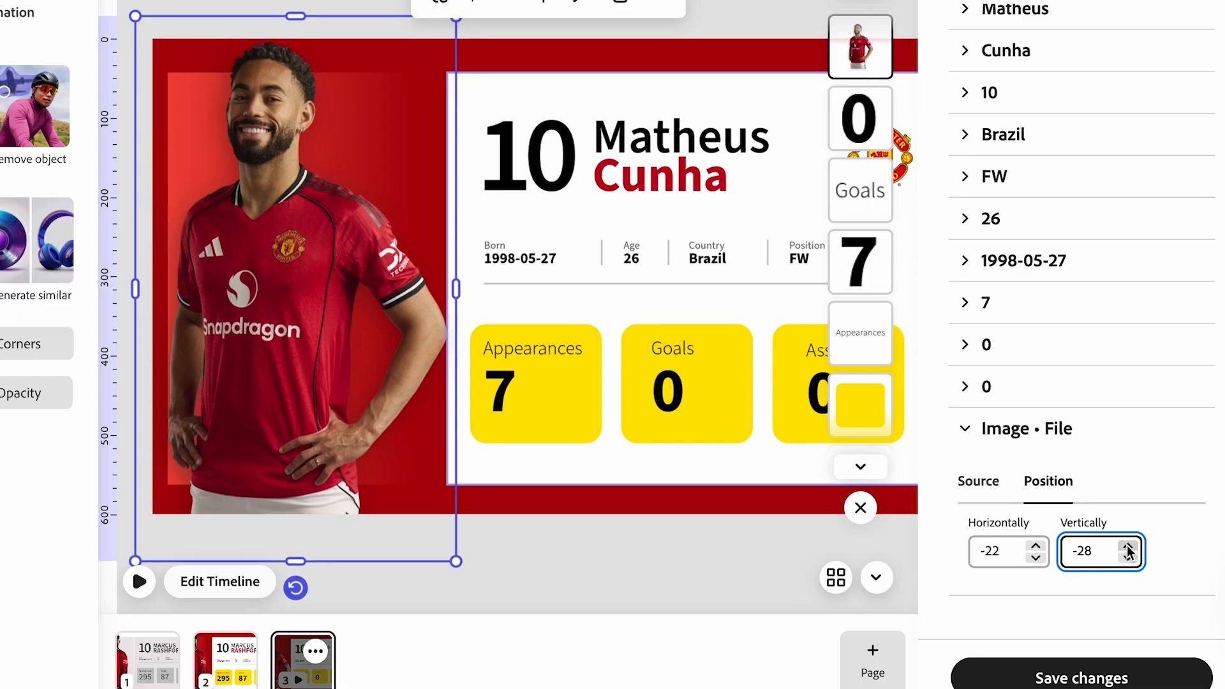
drag(1127, 547, 1127, 547)
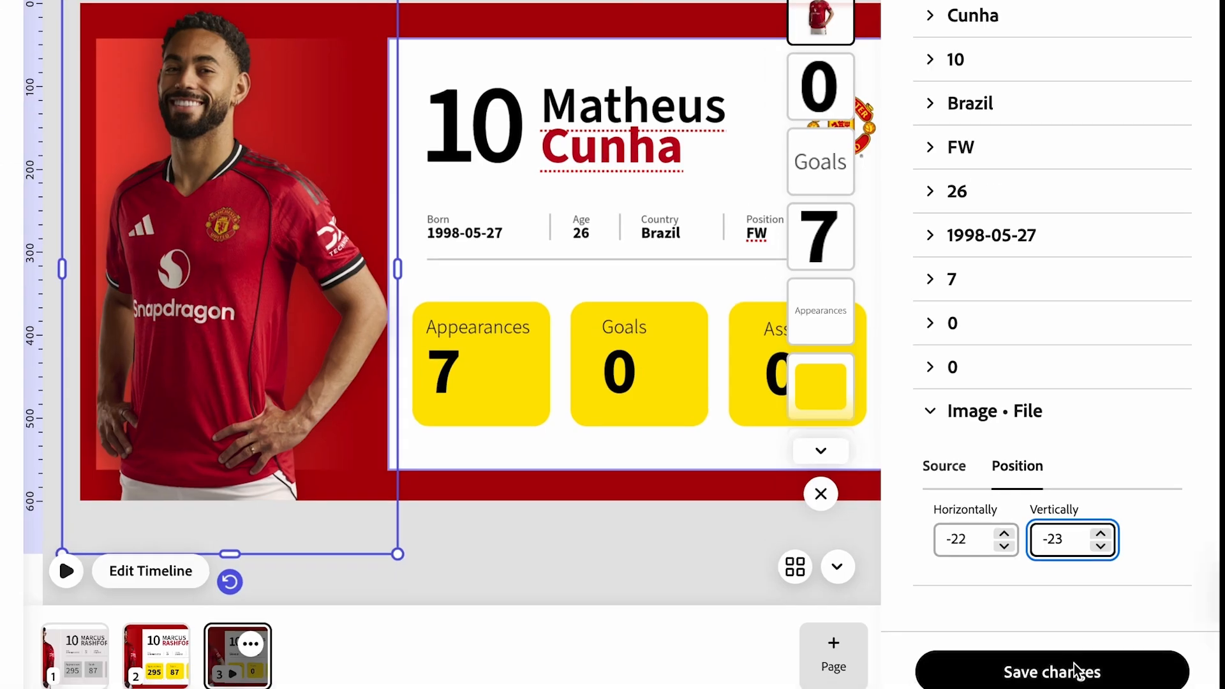
click(1113, 685)
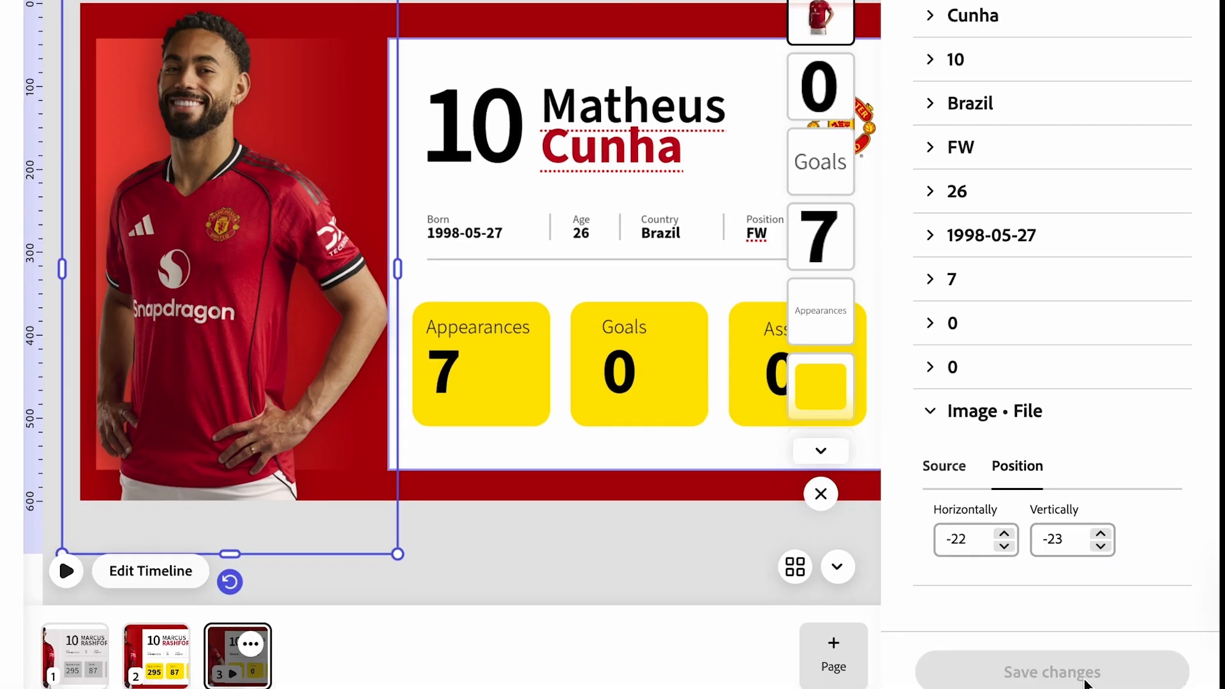
click(933, 413)
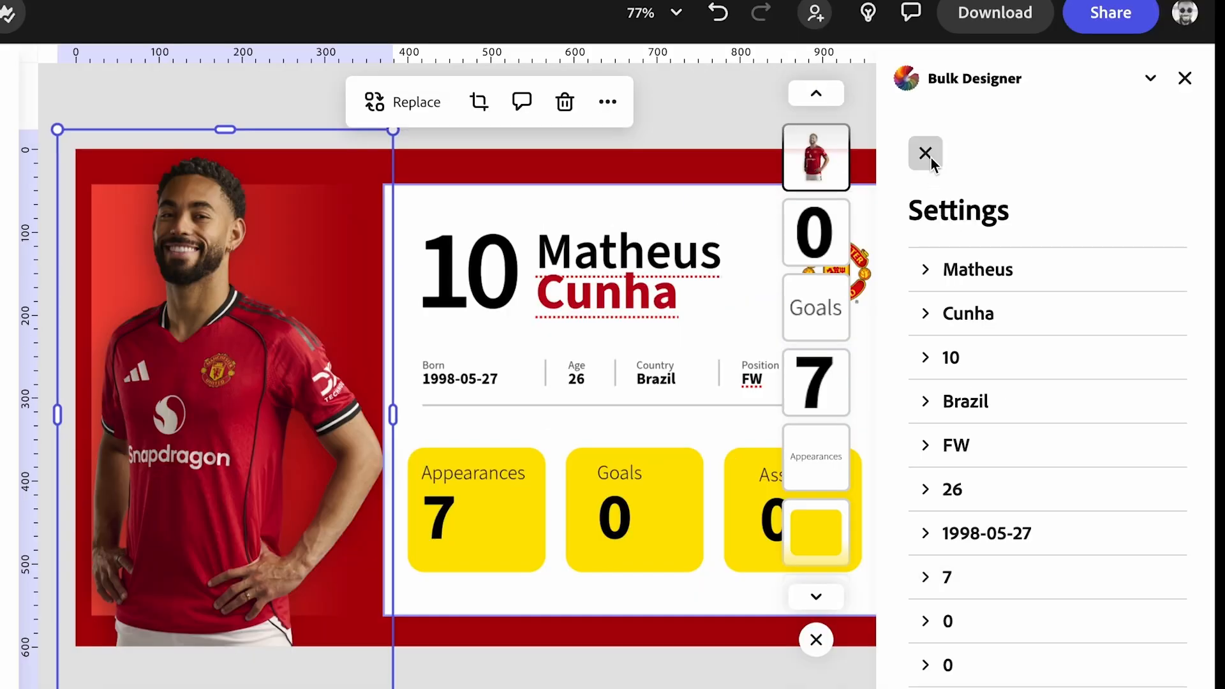
click(925, 154)
Preview the cards of Amad Diallo, Bryan Mbeumo and Benjamin Sesko.
click(1097, 456)
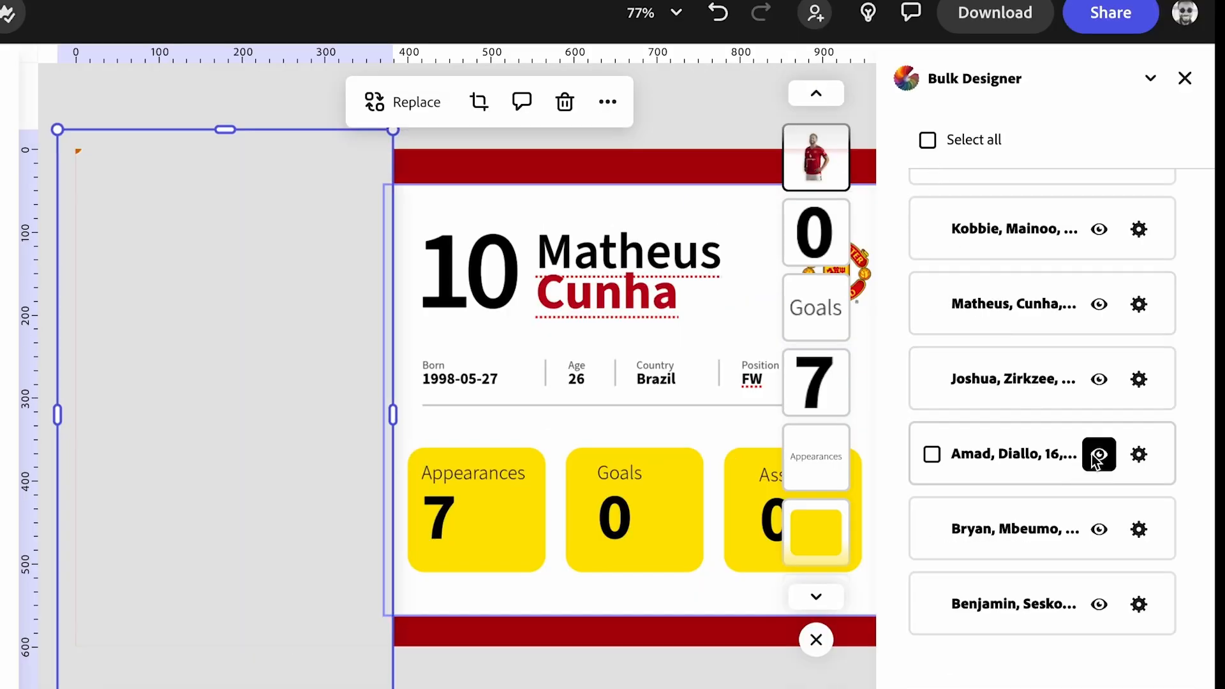
click(1098, 529)
click(1099, 605)
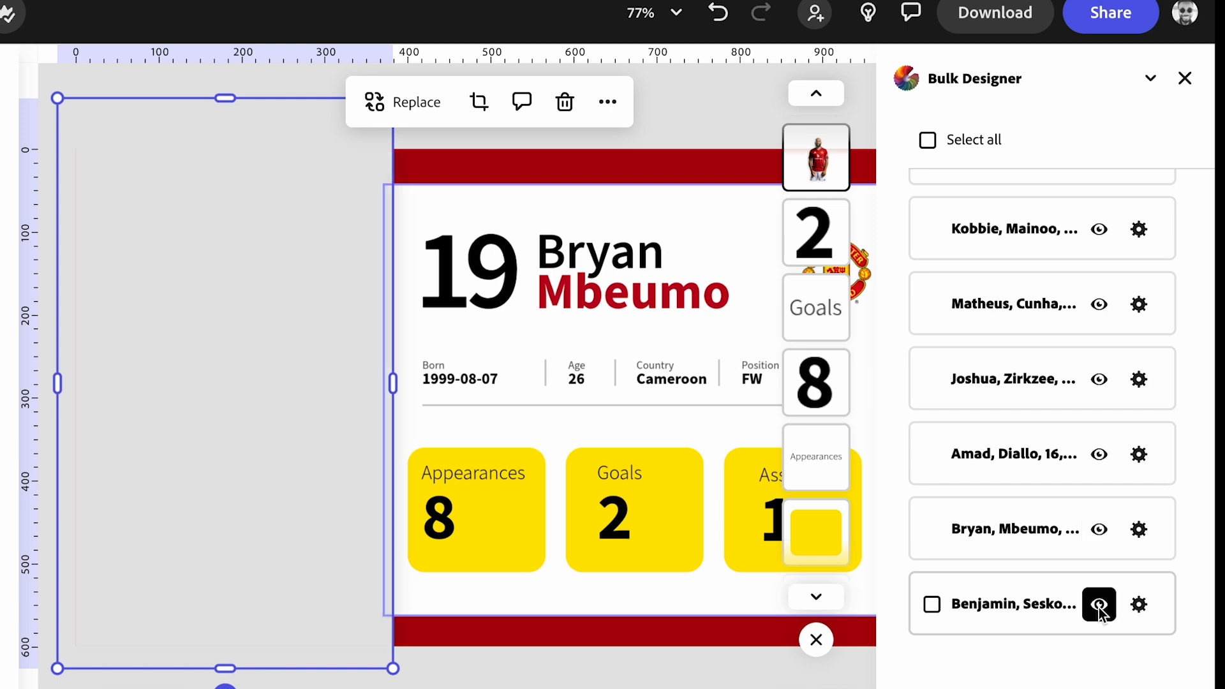
Open the Benjamin Sesko card's image position settings and set the vertical position to -50.
click(1139, 604)
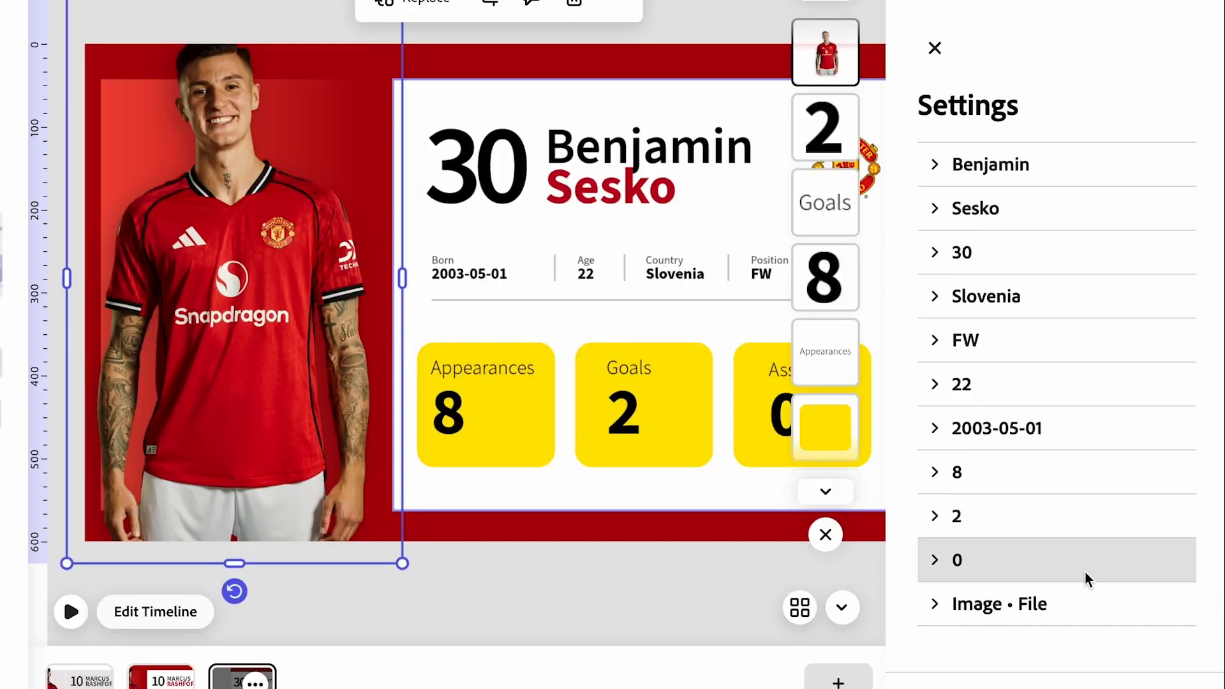
click(1063, 606)
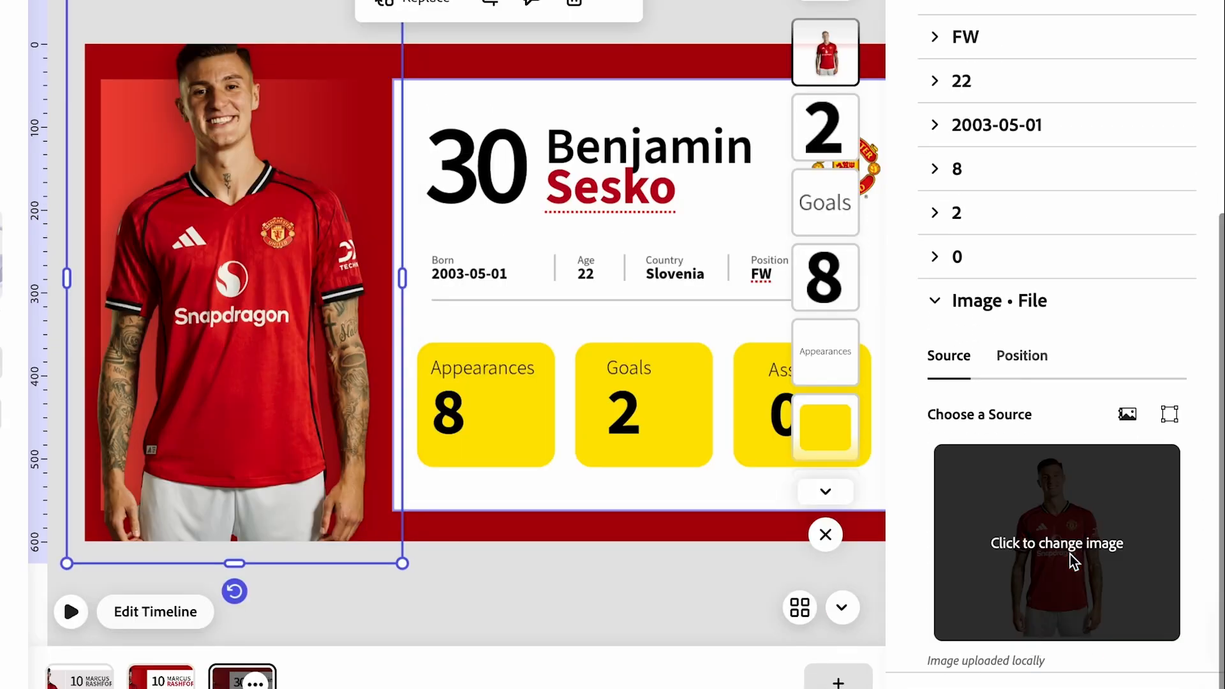
scroll(1069, 523, down, 1)
click(1033, 298)
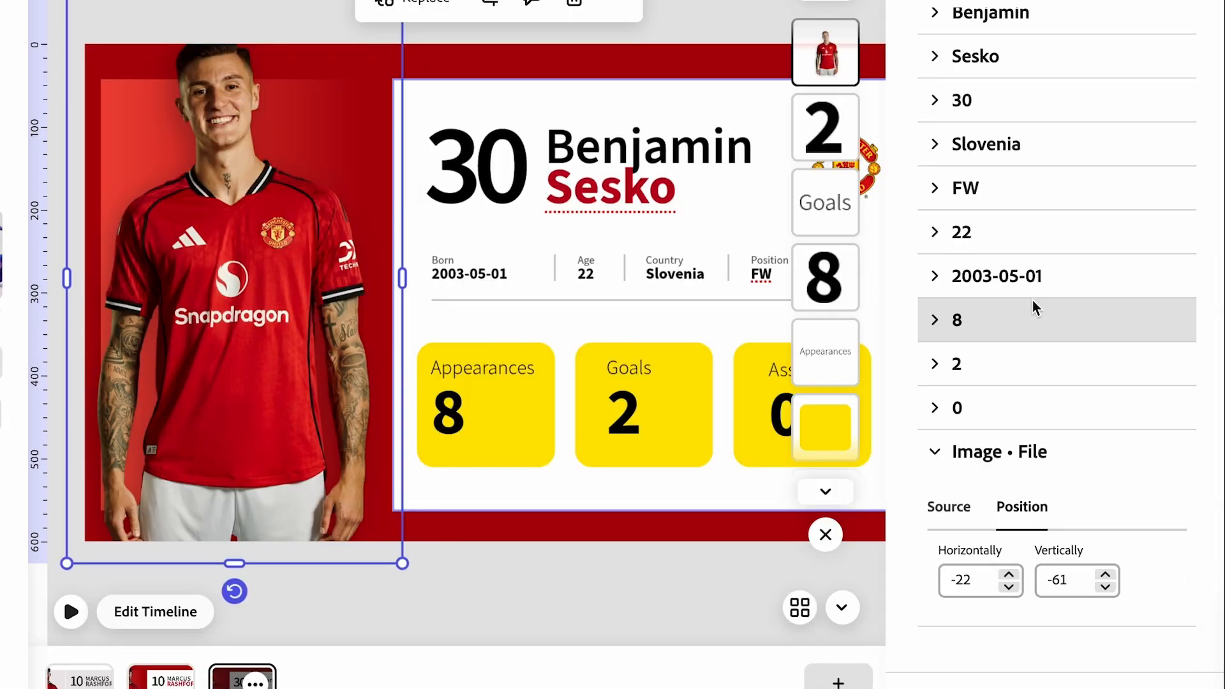
click(1076, 576)
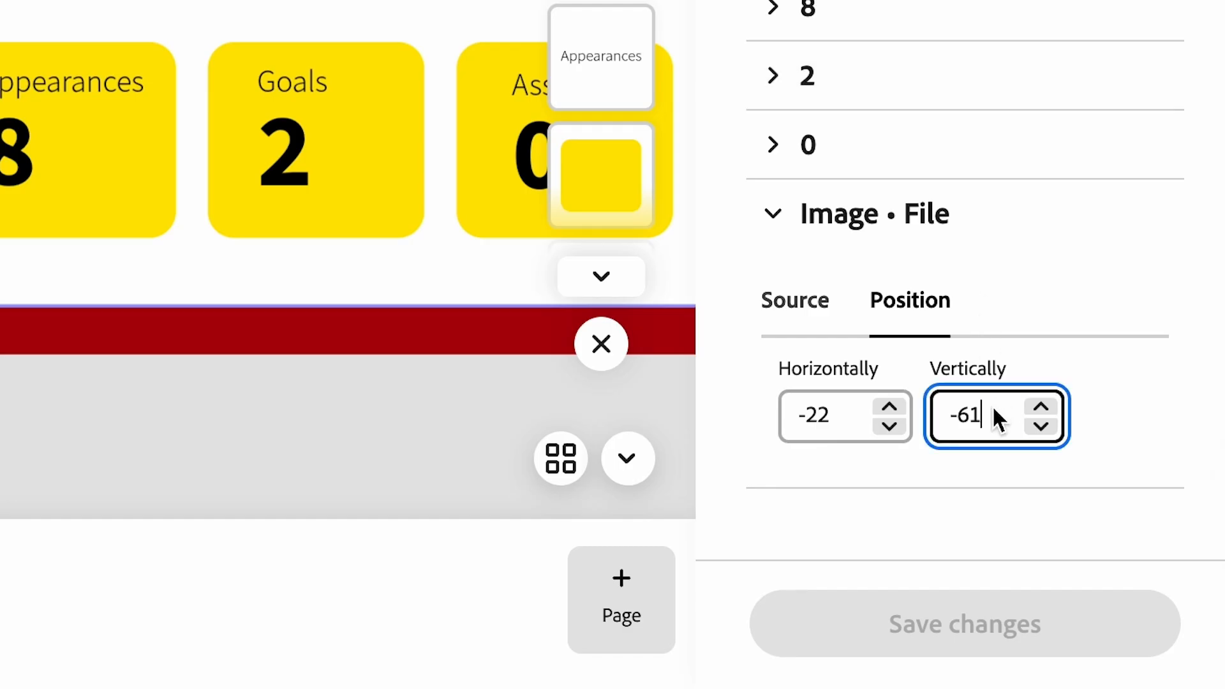
key(BackSpace)
key(BackSpace)
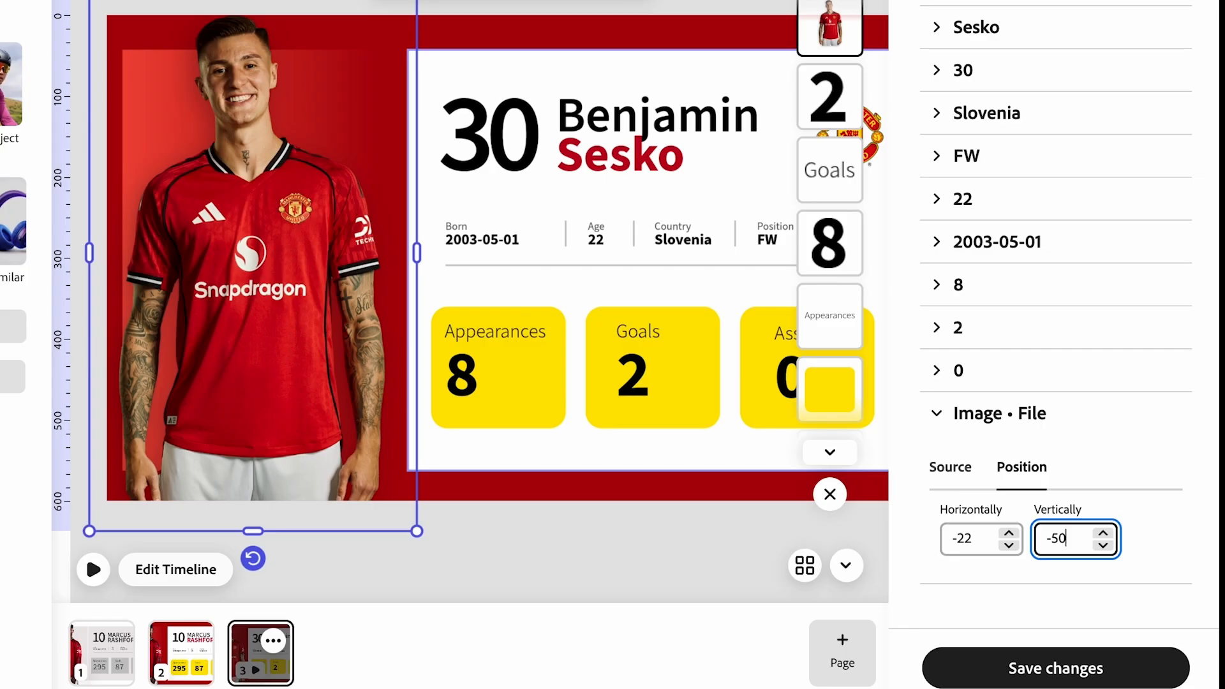
Try a vertical position of -45 for Sesko's image, settle on -43, save the changes and close the settings.
key(BackSpace)
key(BackSpace)
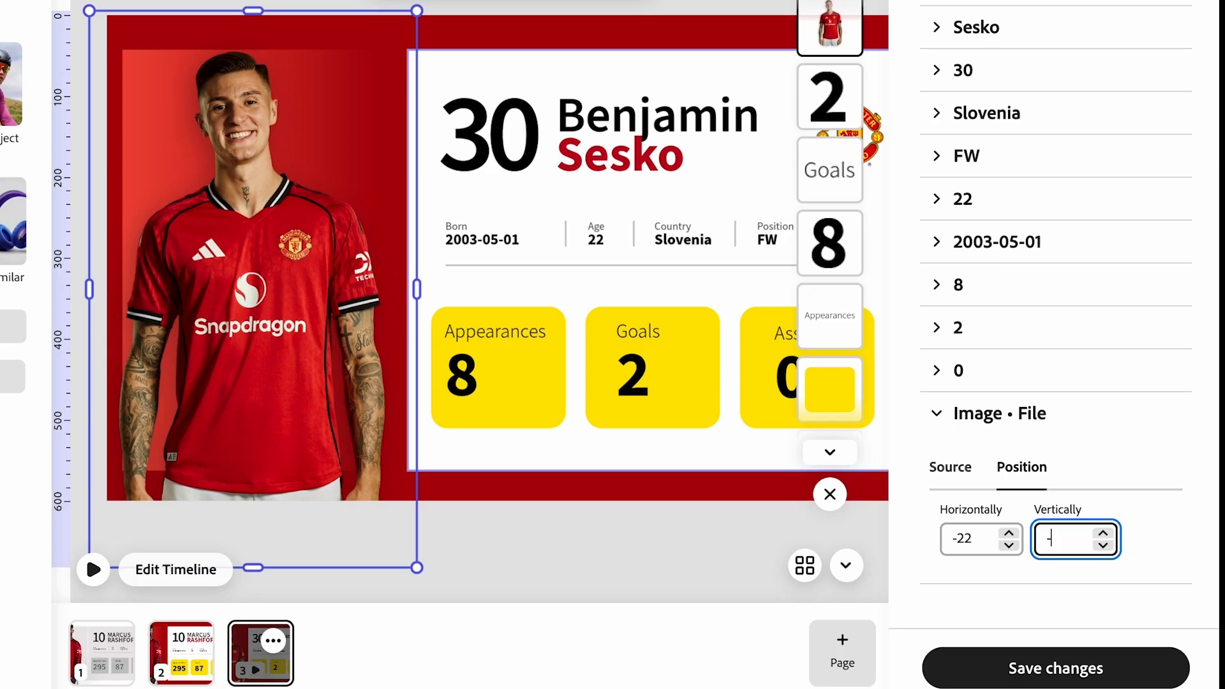
text(45)
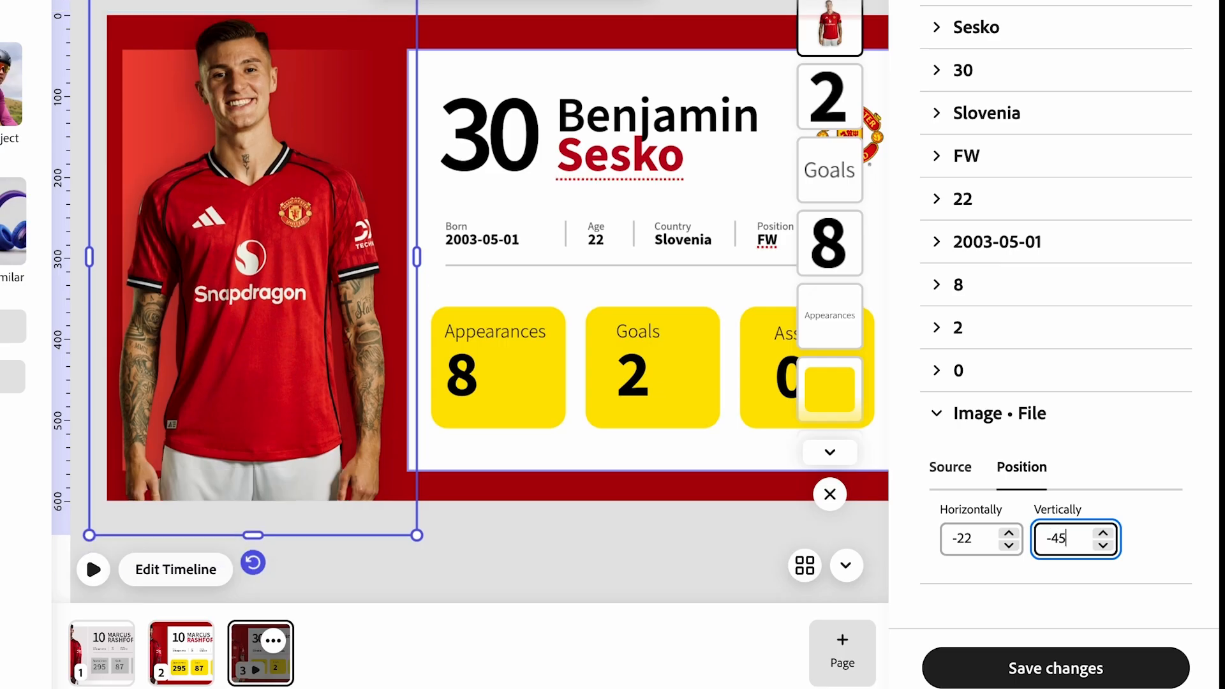
key(BackSpace)
text(3)
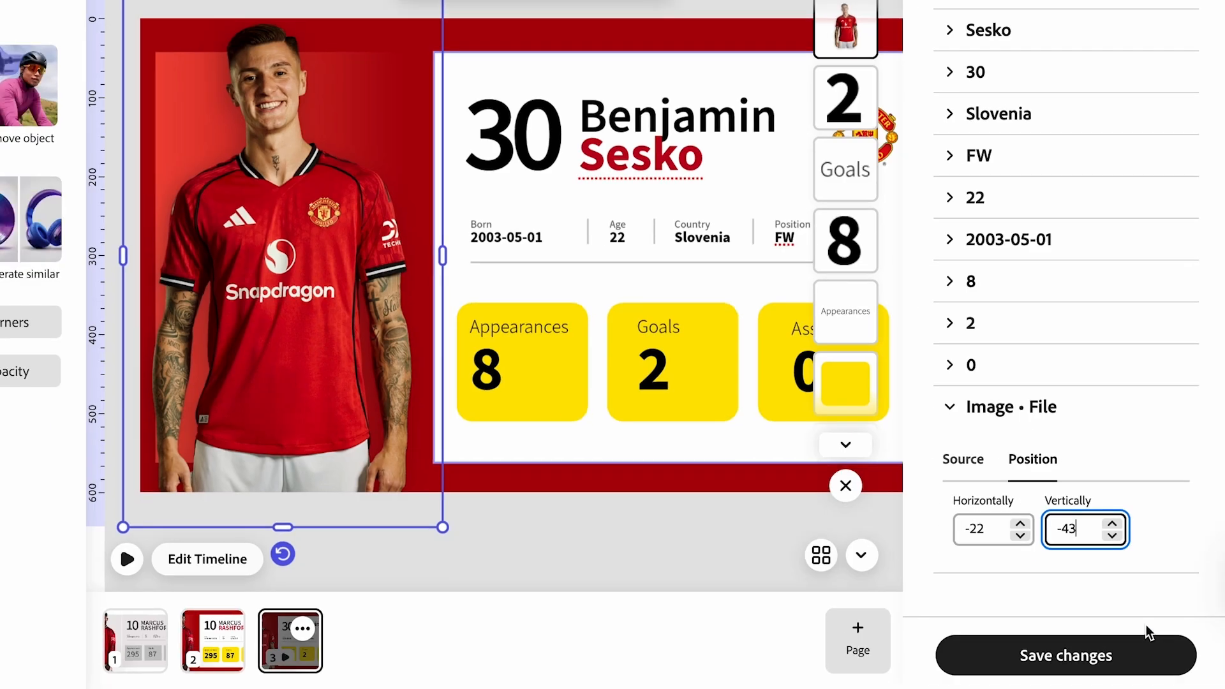
click(1113, 671)
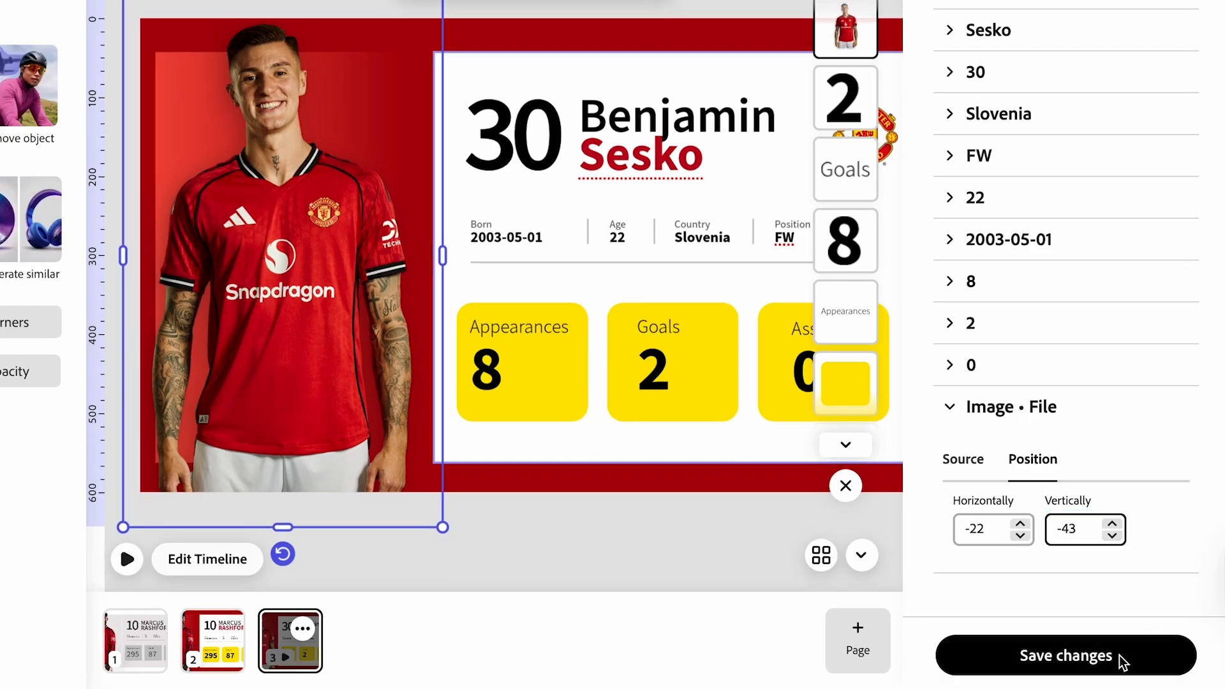
click(966, 419)
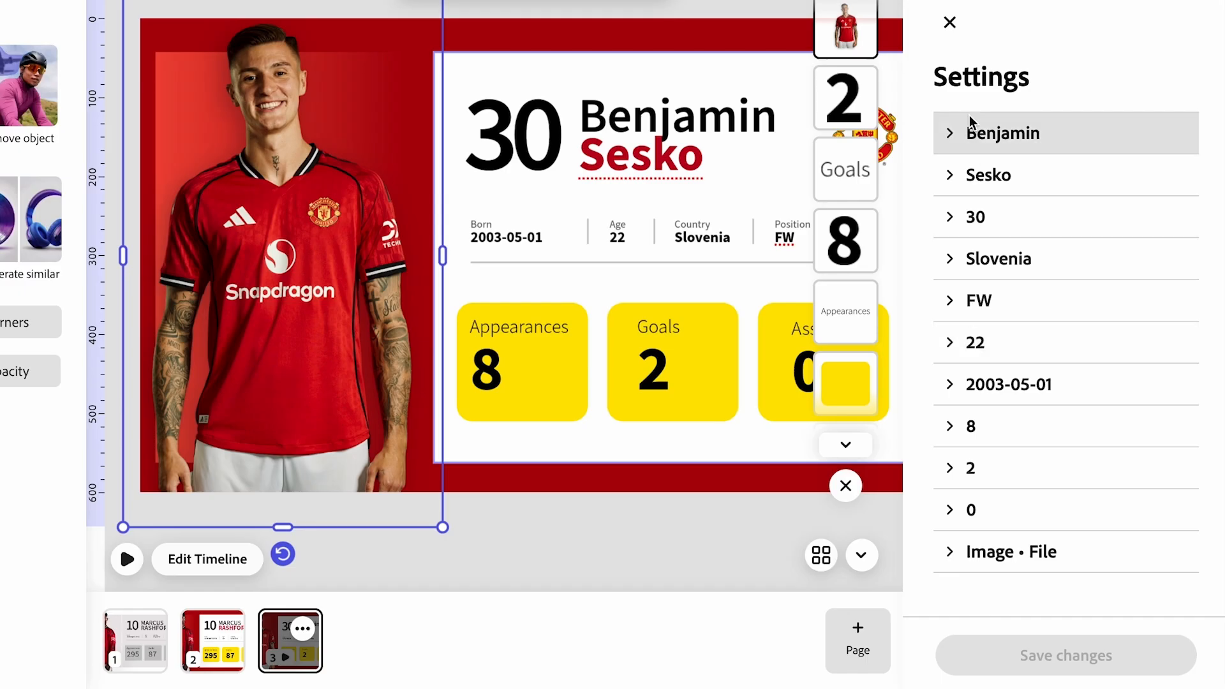
click(948, 20)
Preview the cards of Casemiro, Bruno Fernandes and Mason Mount to check their photo placement.
scroll(1069, 386, up, 7)
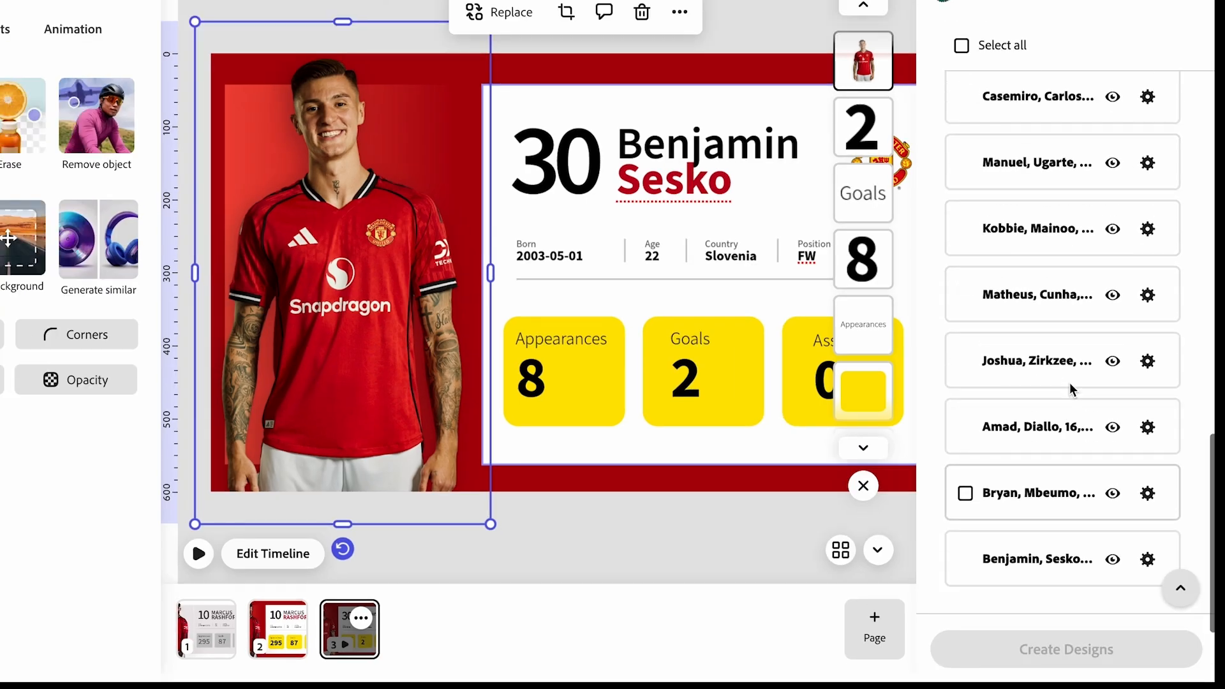
click(1113, 430)
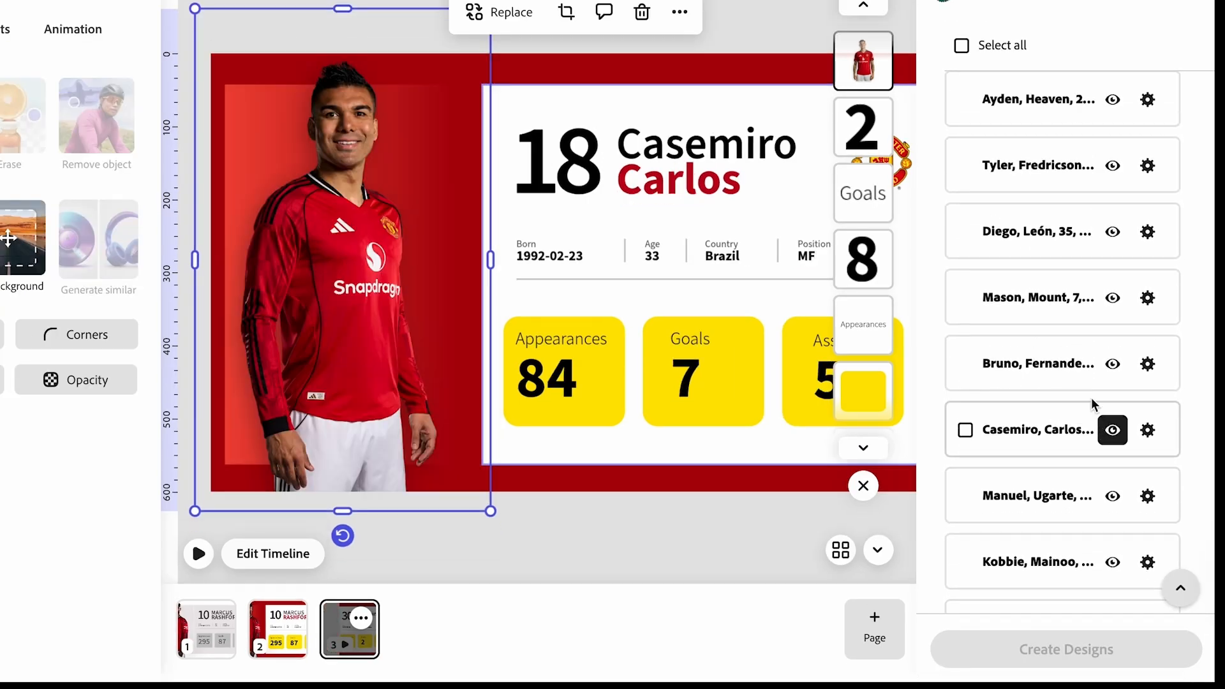
click(1112, 364)
click(1111, 297)
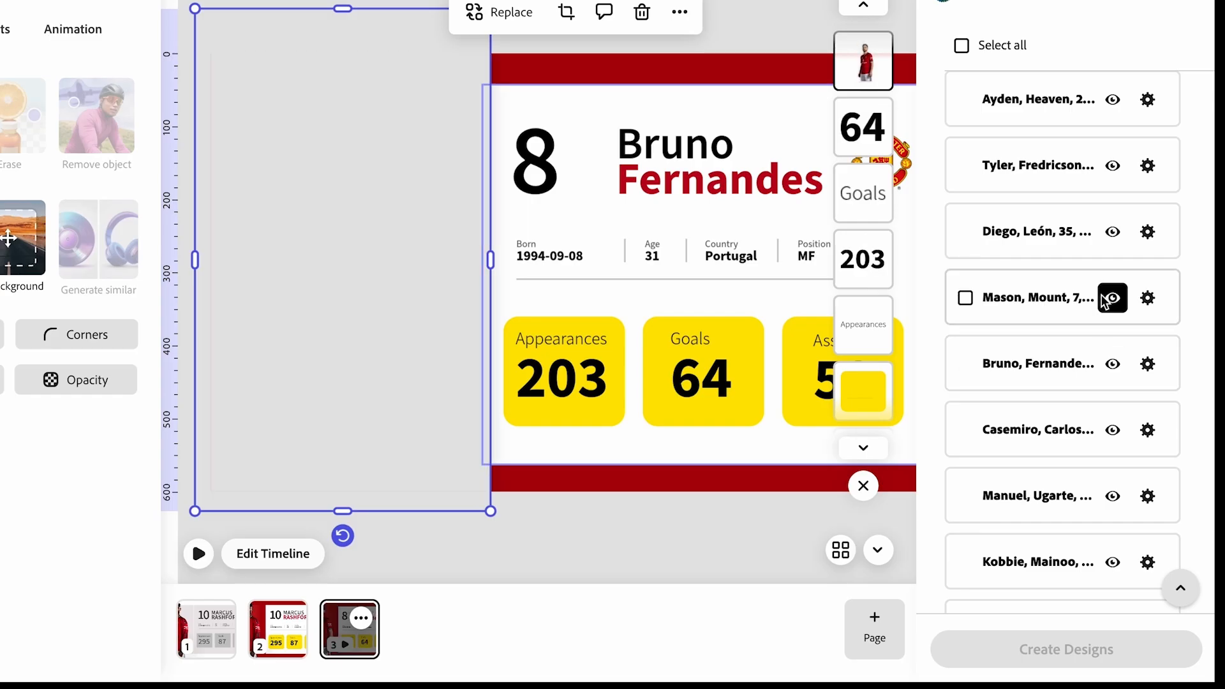
Preview several defenders' cards, including those of Tyrell Malacia and Matthijs de Ligt.
scroll(1111, 234, up, 3)
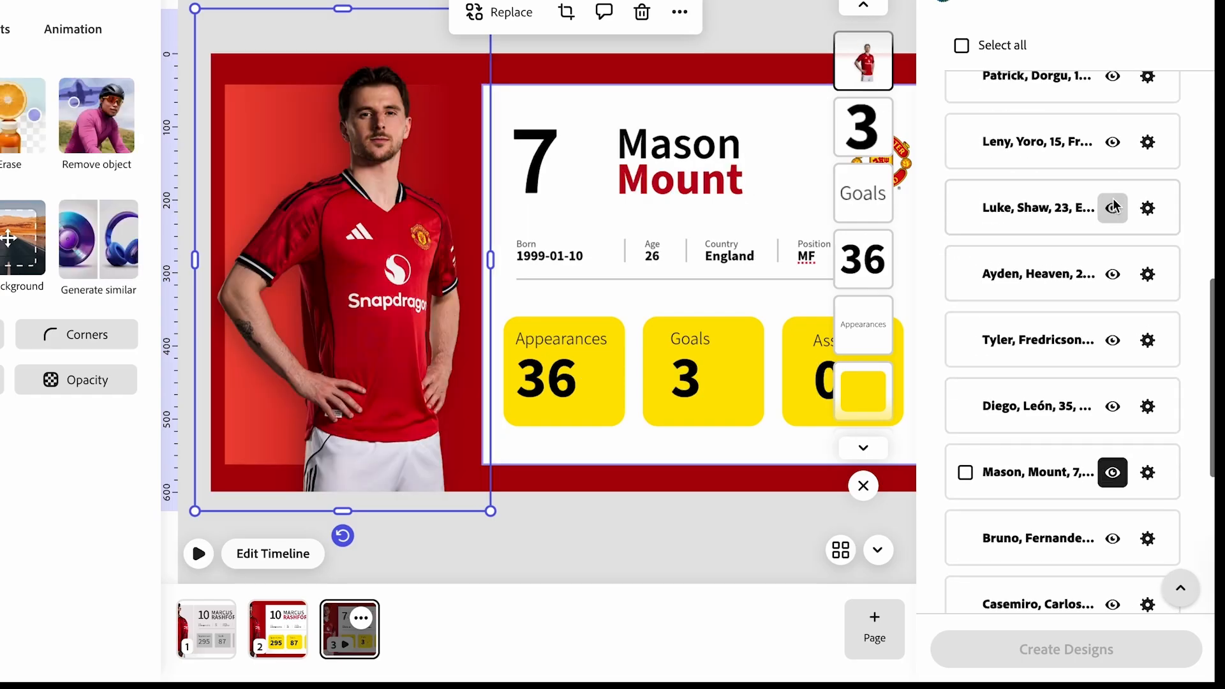
click(1113, 142)
scroll(1093, 205, up, 2)
click(1114, 167)
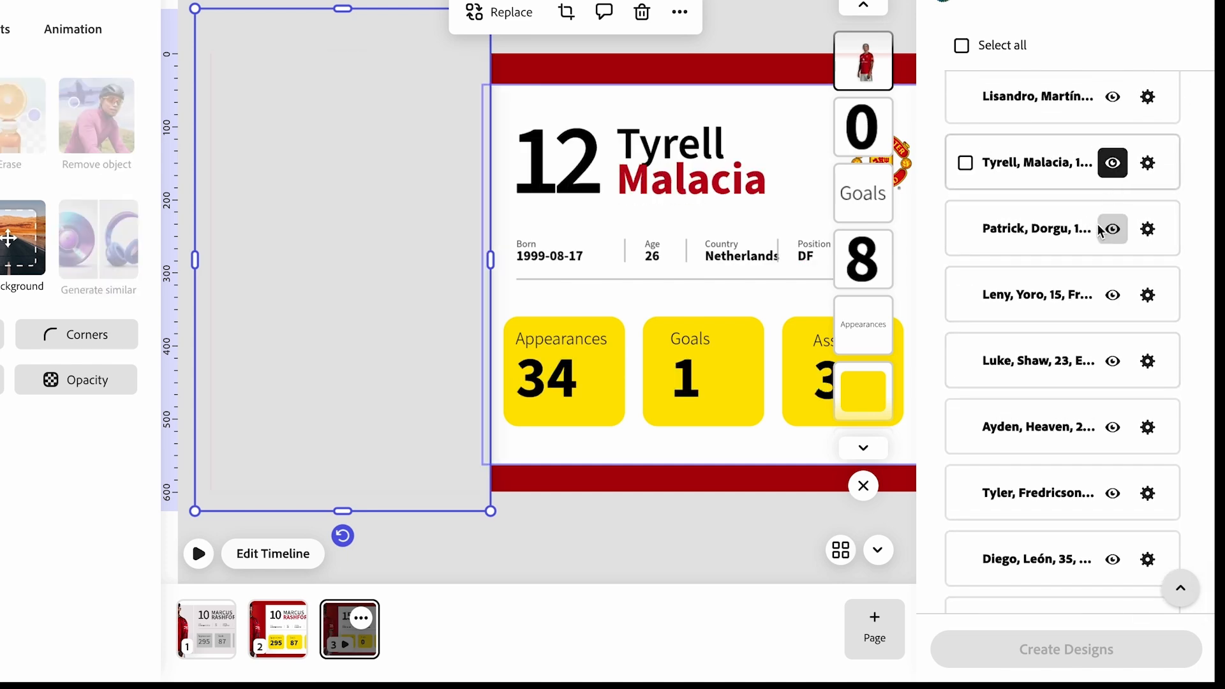
scroll(1114, 182, up, 4)
click(1112, 167)
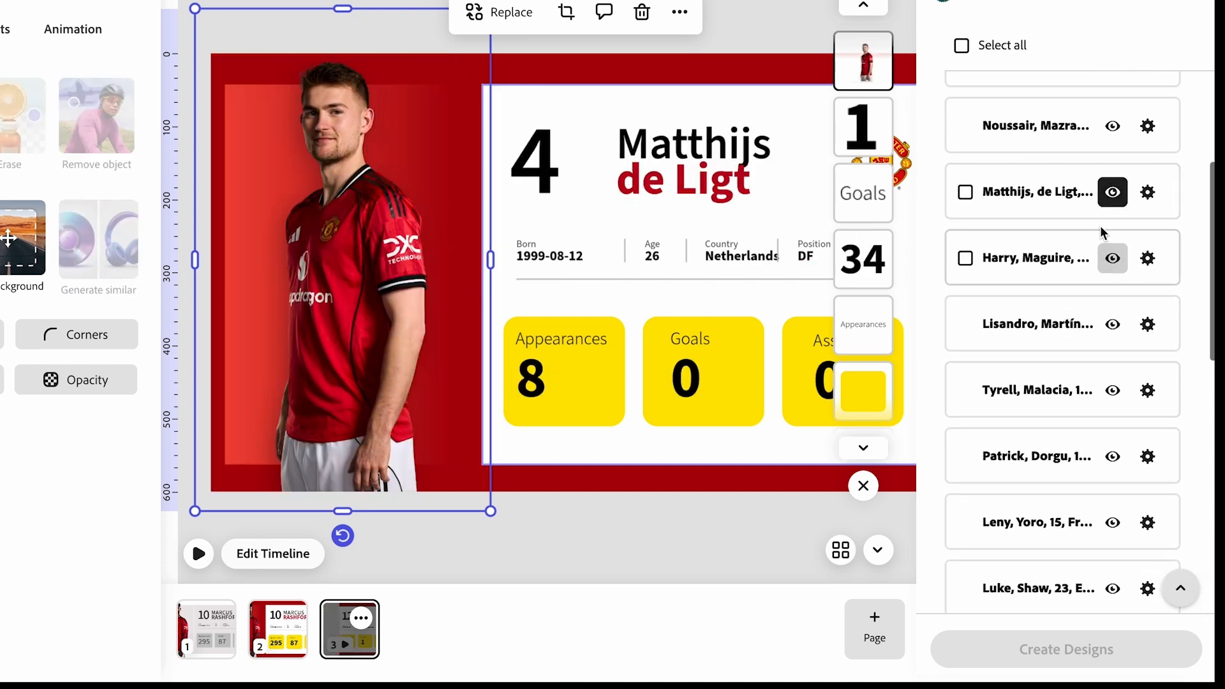
Select all player rows in the Apply Data list.
scroll(1100, 226, up, 5)
scroll(1085, 211, up, 2)
click(959, 185)
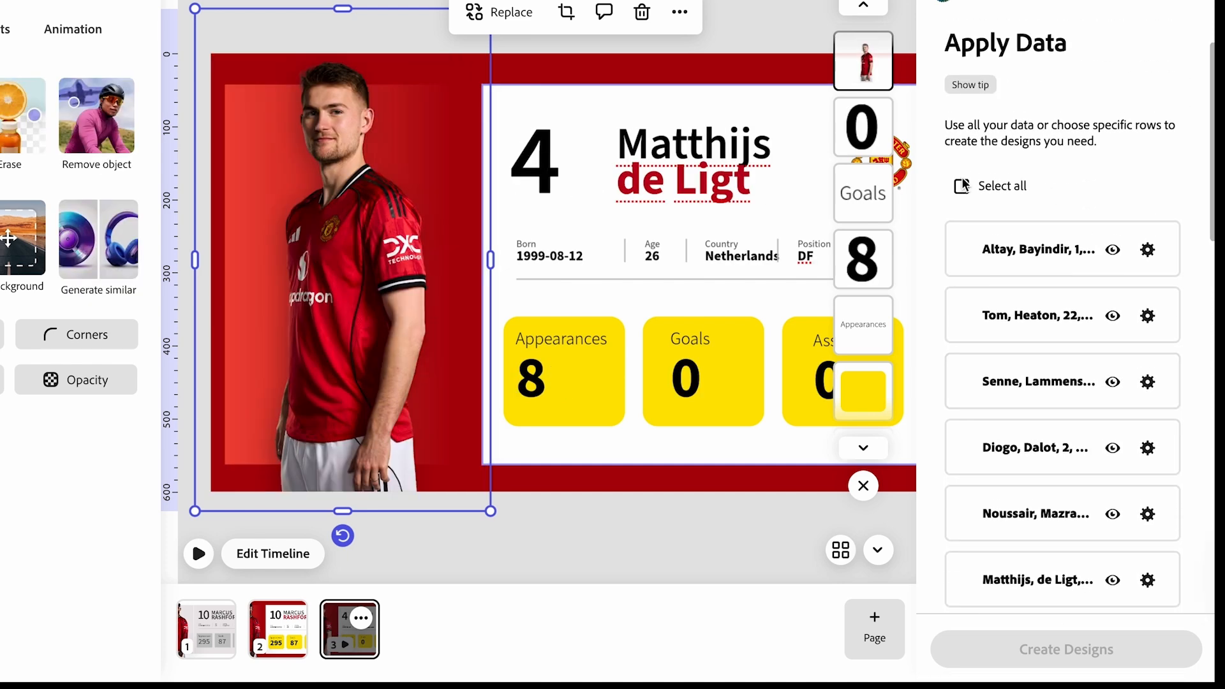
Exclude the rows of Tyrell Malacia, Ayden Heaven, Tyler Fredricson and Diego León from the selection.
scroll(897, 232, down, 15)
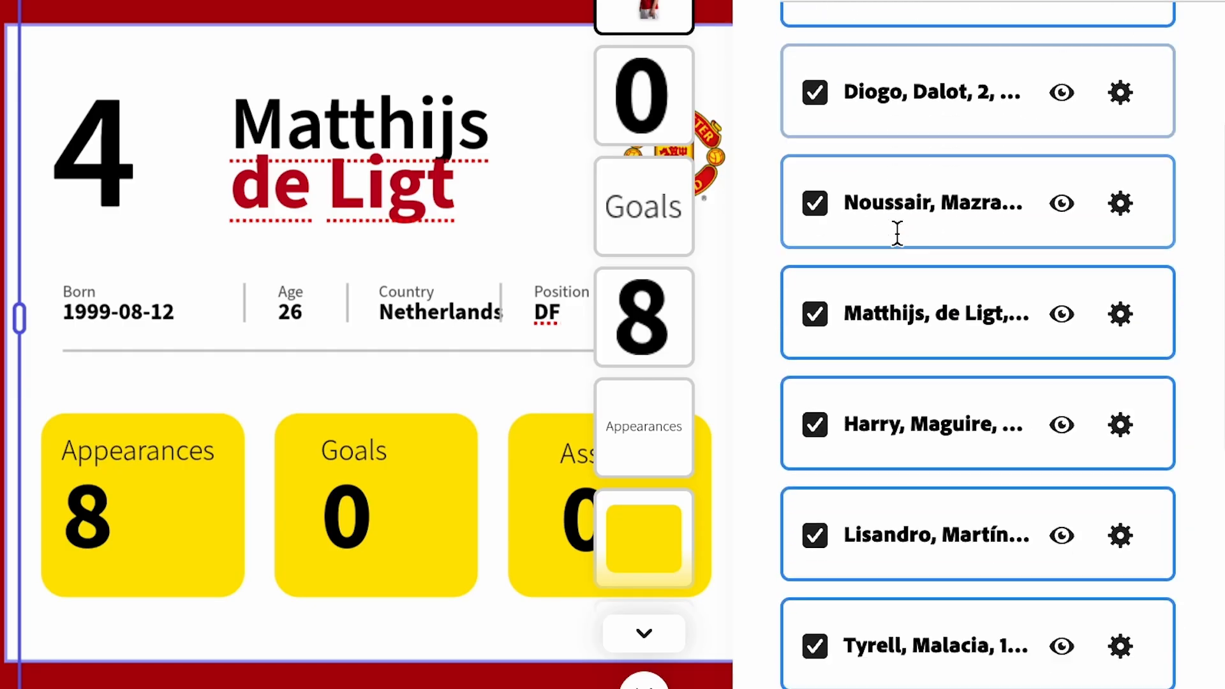
scroll(897, 232, up, 5)
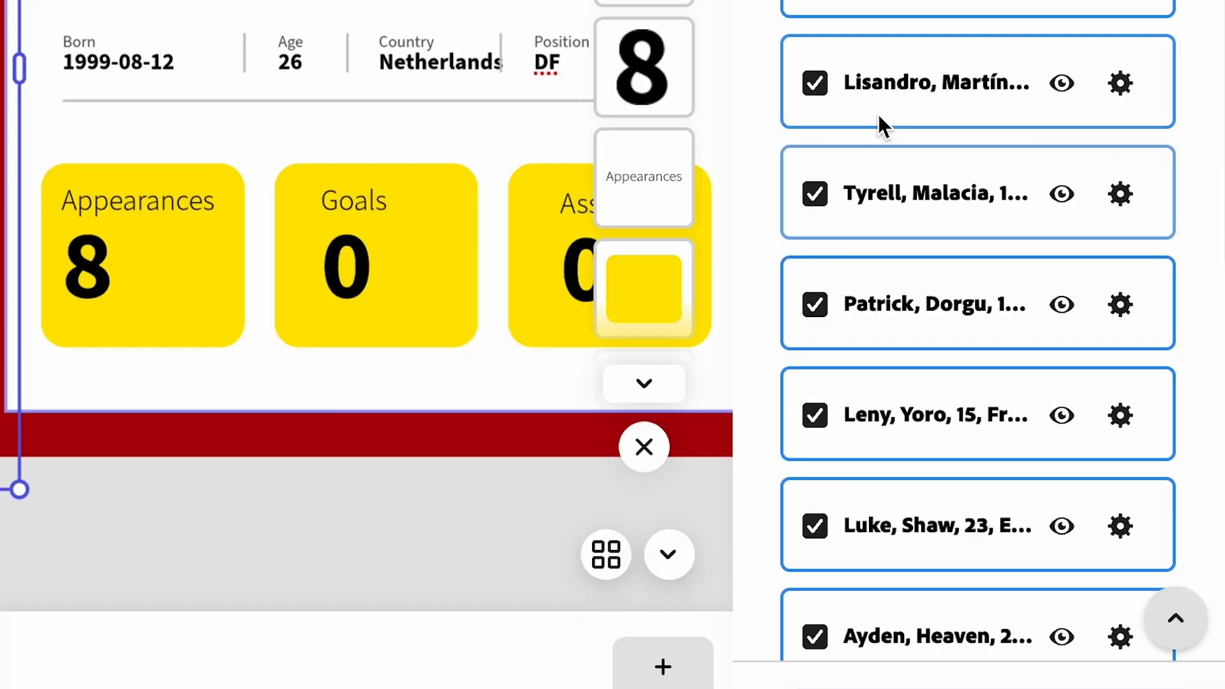
click(816, 440)
scroll(908, 219, down, 5)
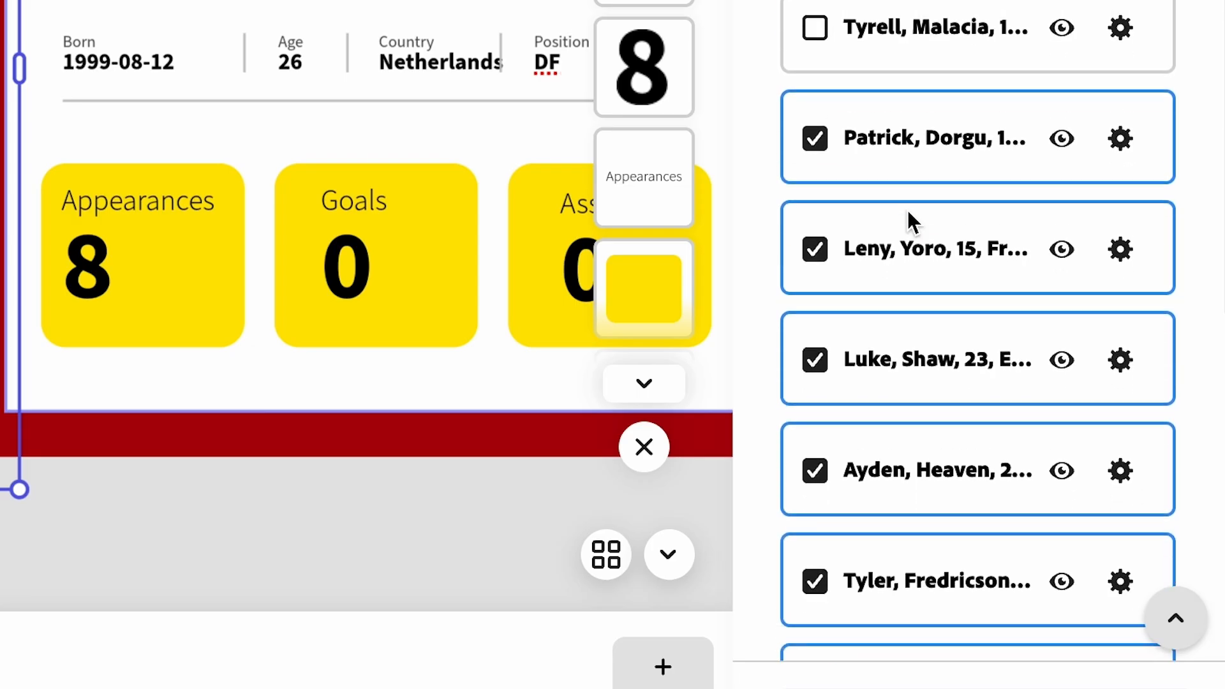
click(813, 276)
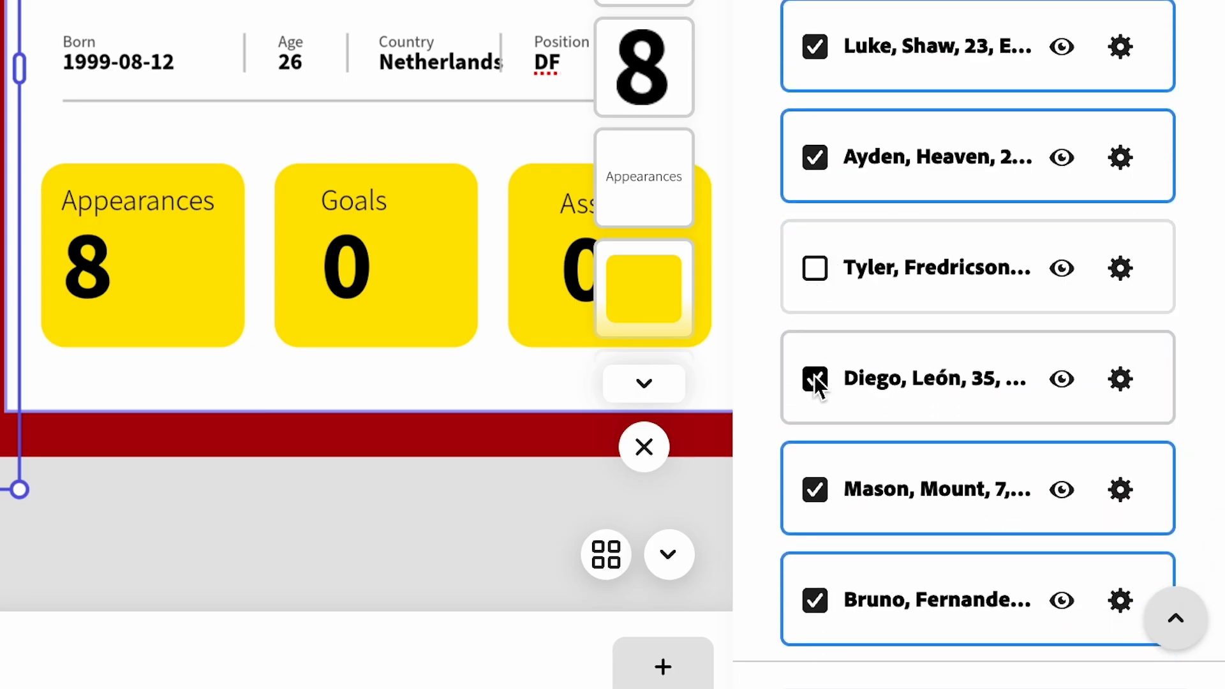
scroll(898, 382, down, 1)
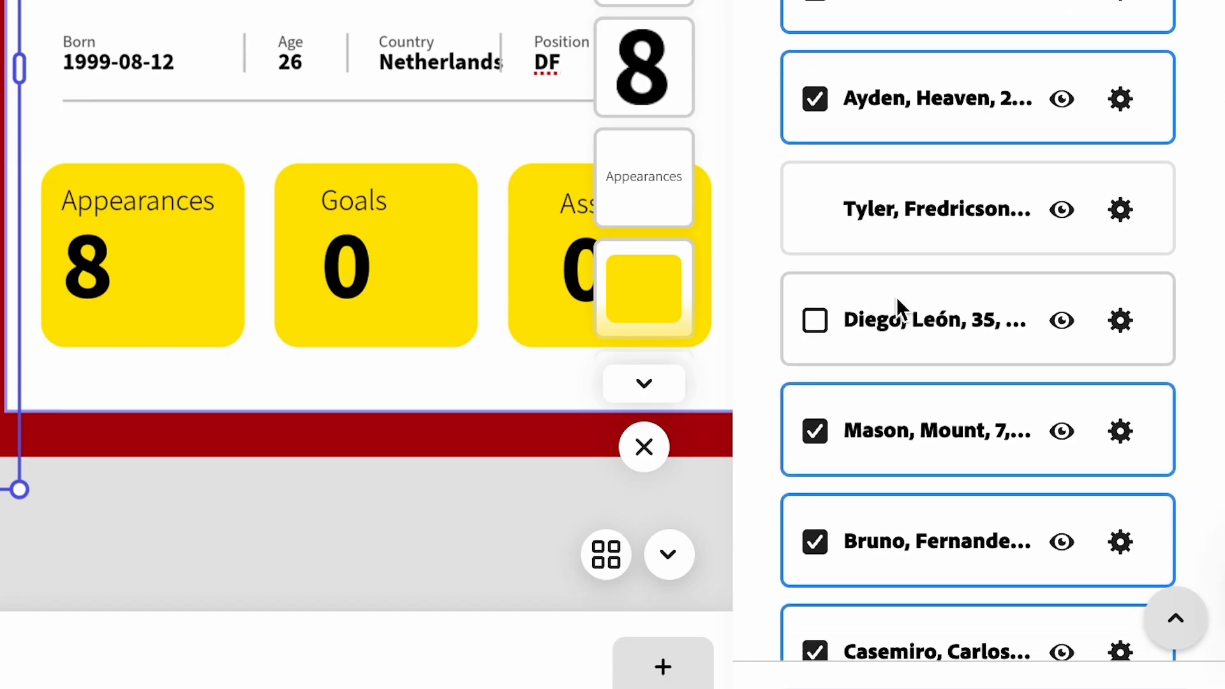
scroll(890, 230, down, 15)
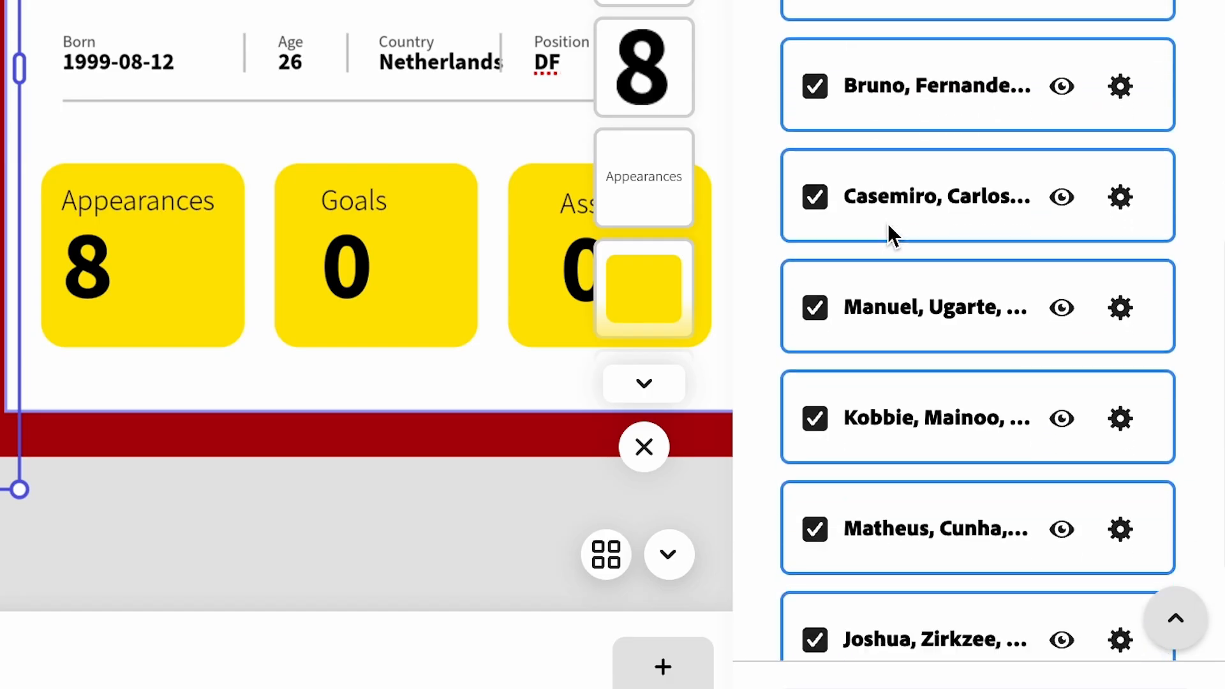
scroll(888, 224, up, 15)
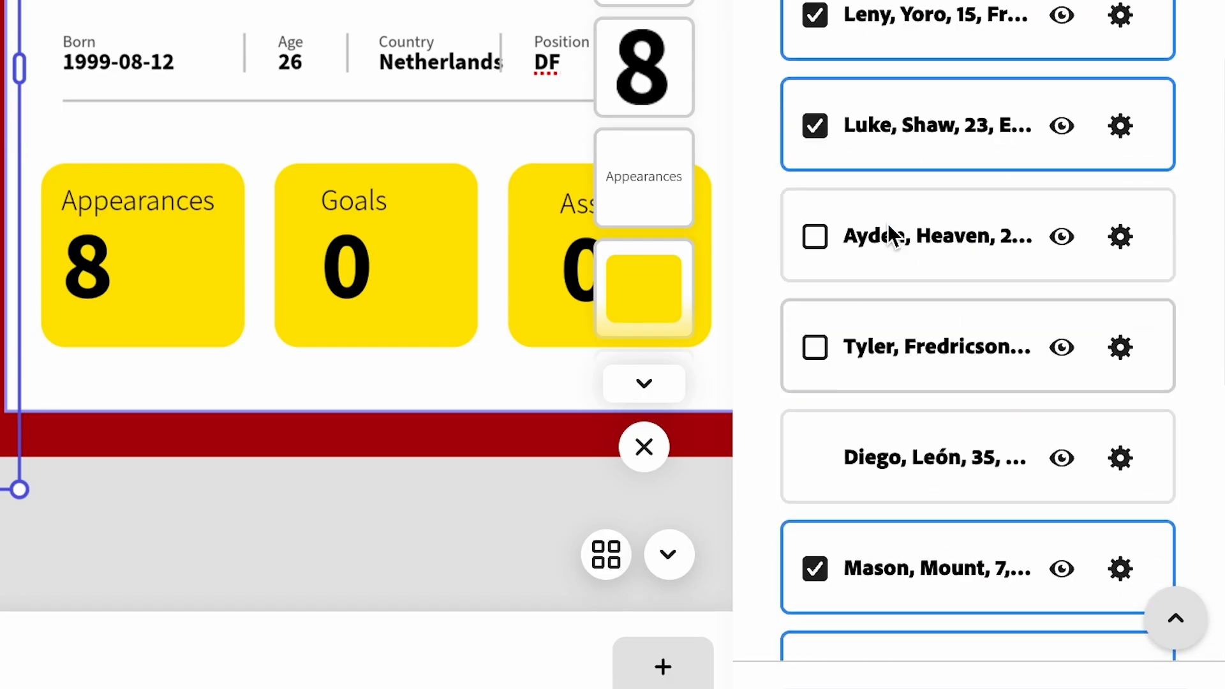
scroll(960, 347, up, 5)
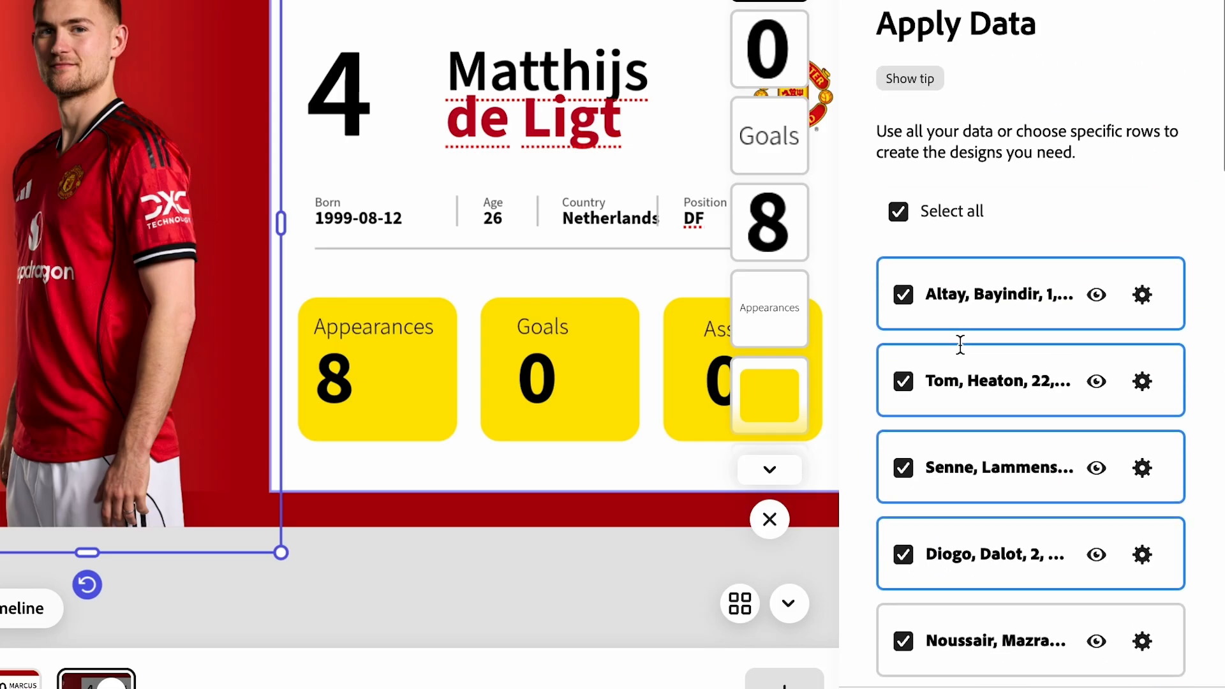
Review the checked player rows and create the designs from them.
scroll(960, 344, down, 2)
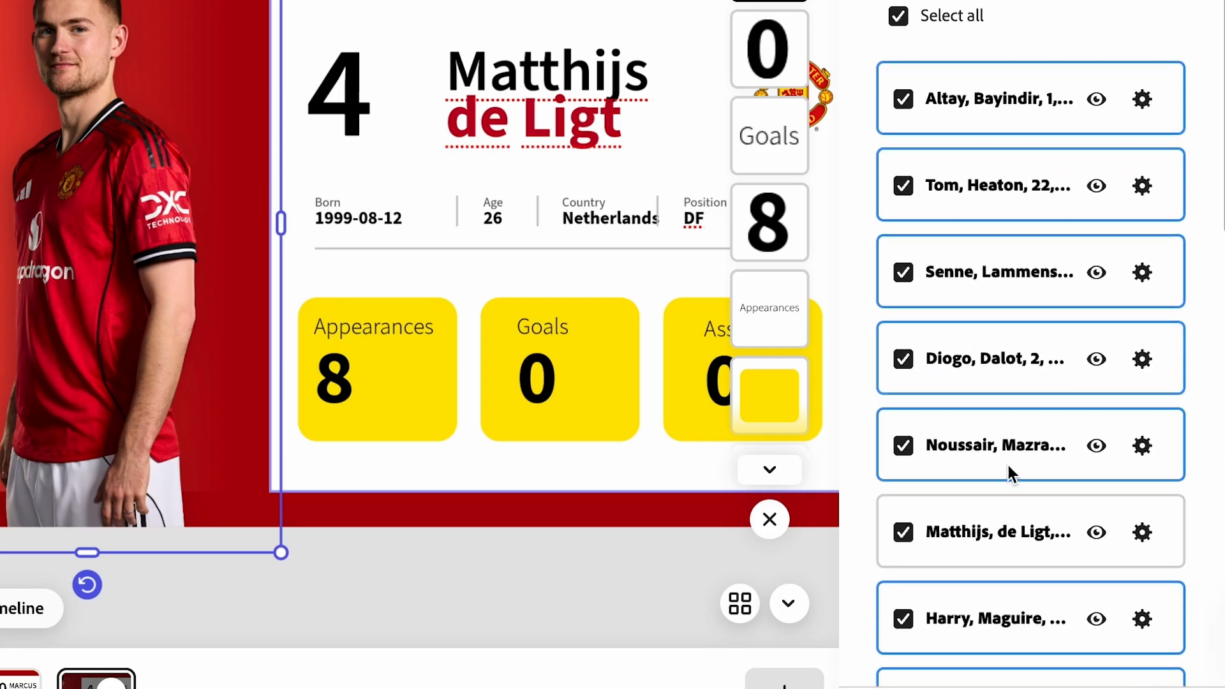
scroll(1005, 446, up, 2)
scroll(1001, 447, down, 10)
scroll(999, 437, down, 4)
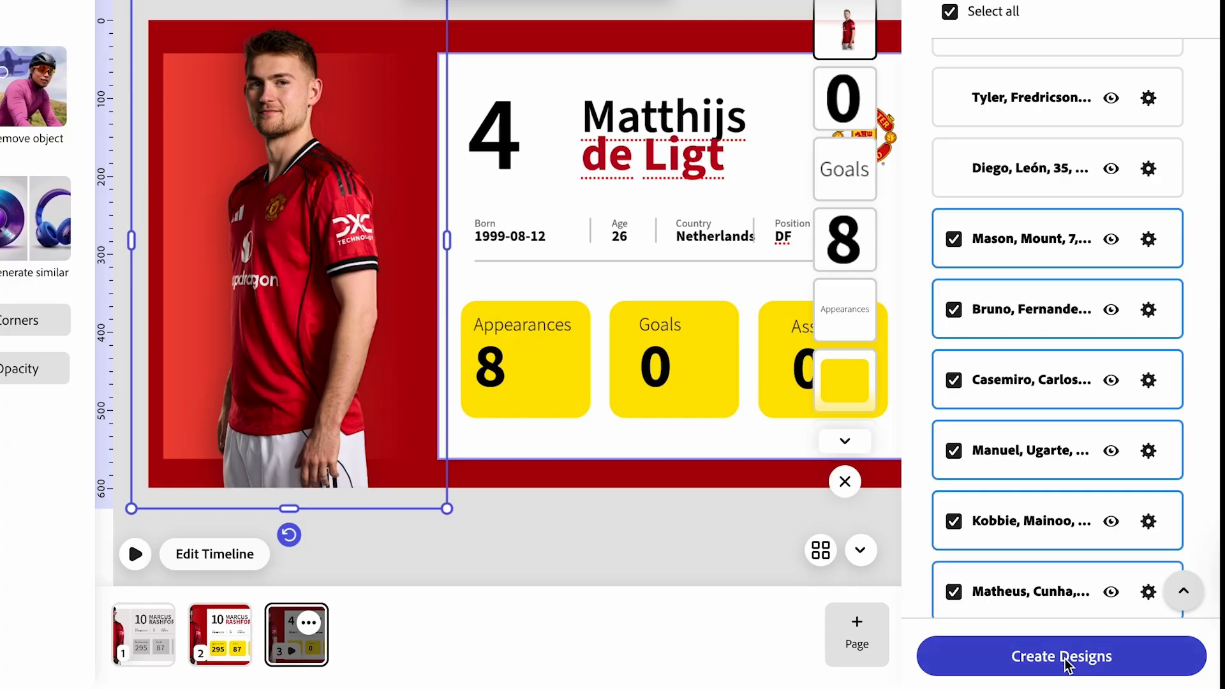
click(1065, 664)
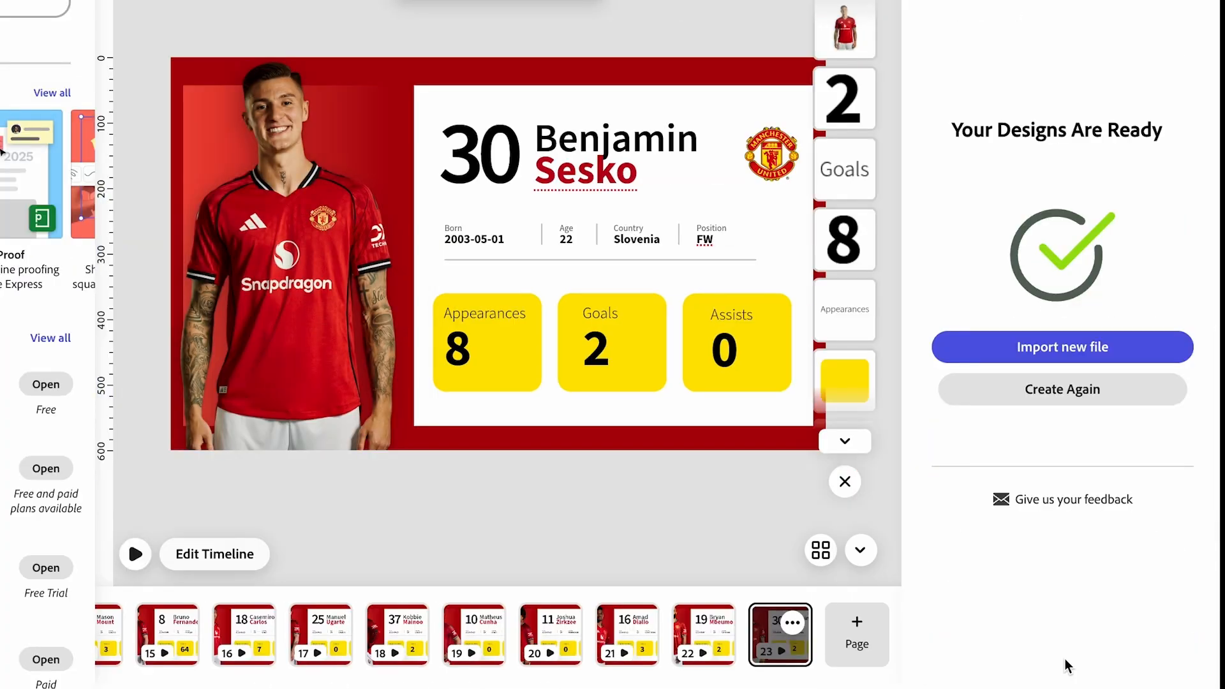
Play the animations on the generated card pages of Bryan Mbeumo, Kobbie Mainoo and Casemiro.
click(707, 649)
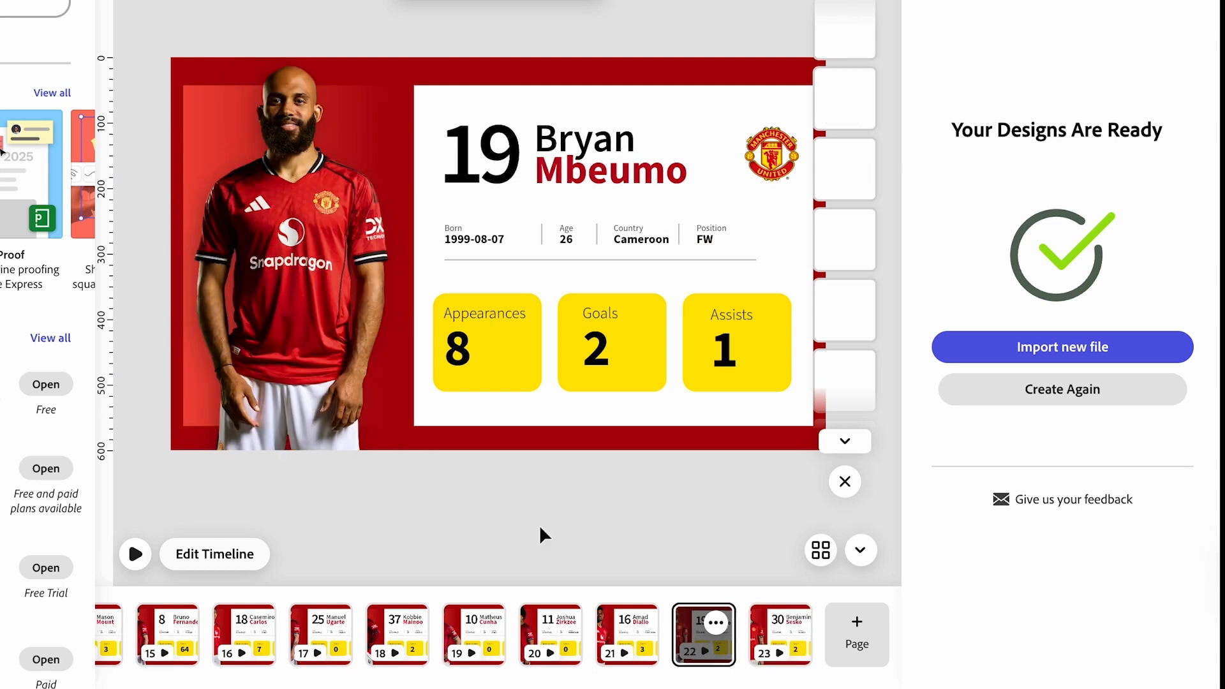
click(135, 554)
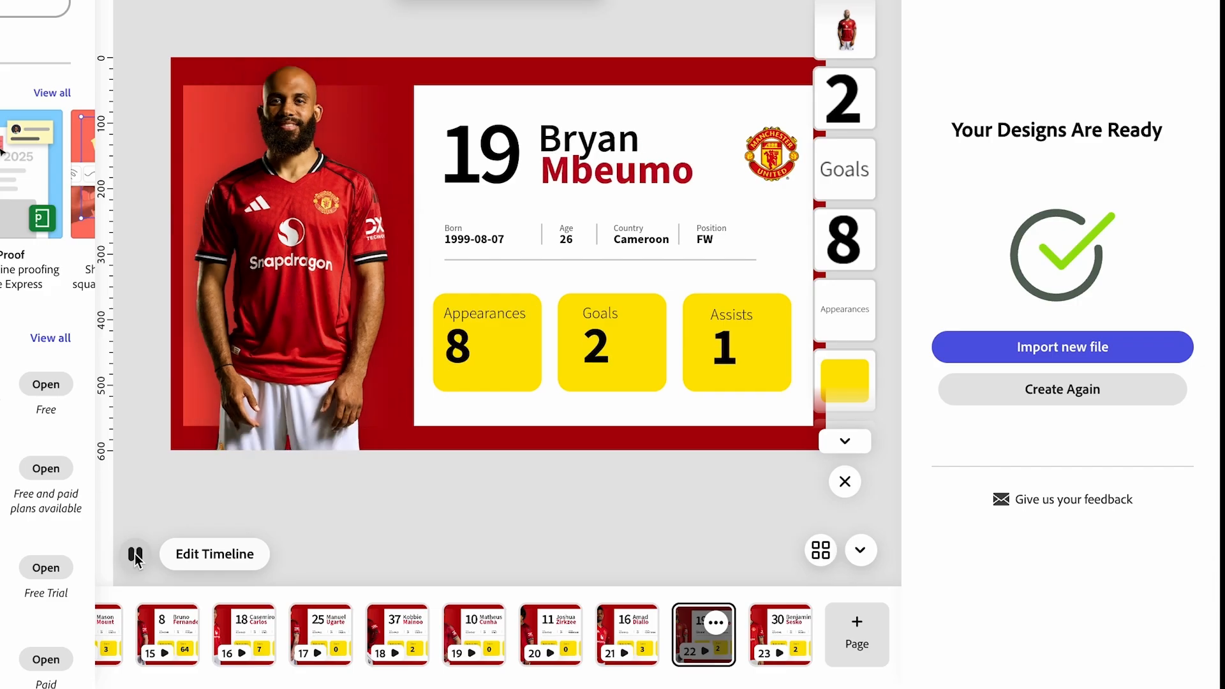
click(393, 651)
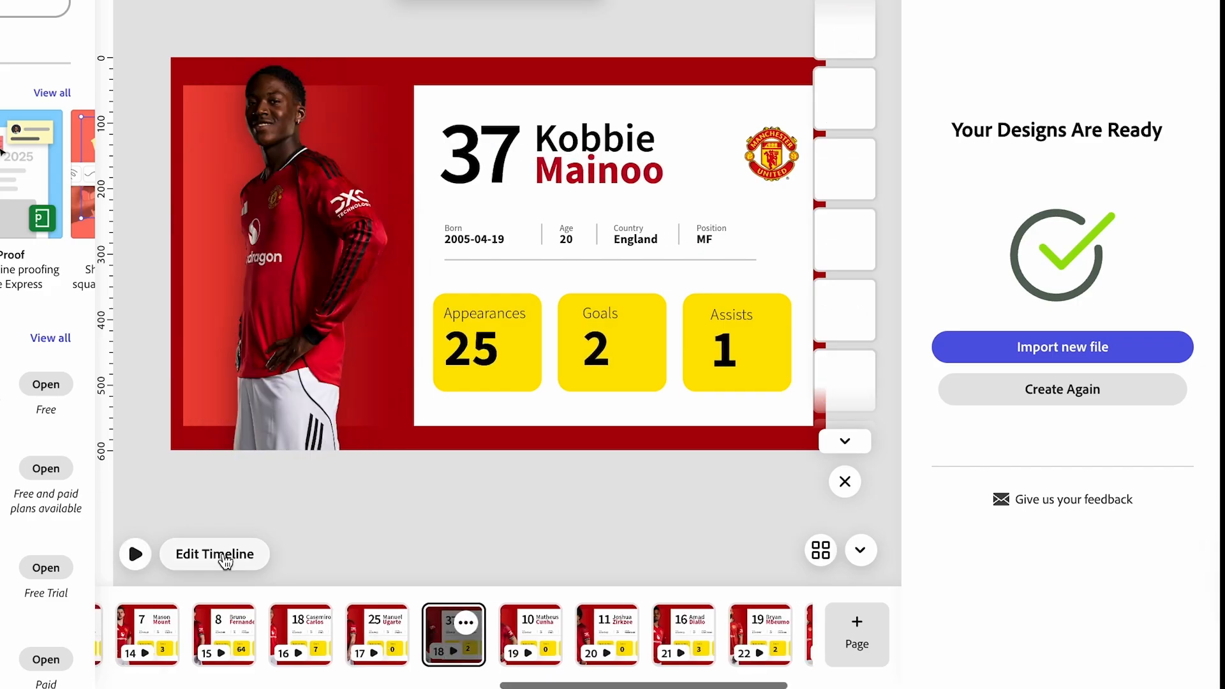
click(138, 550)
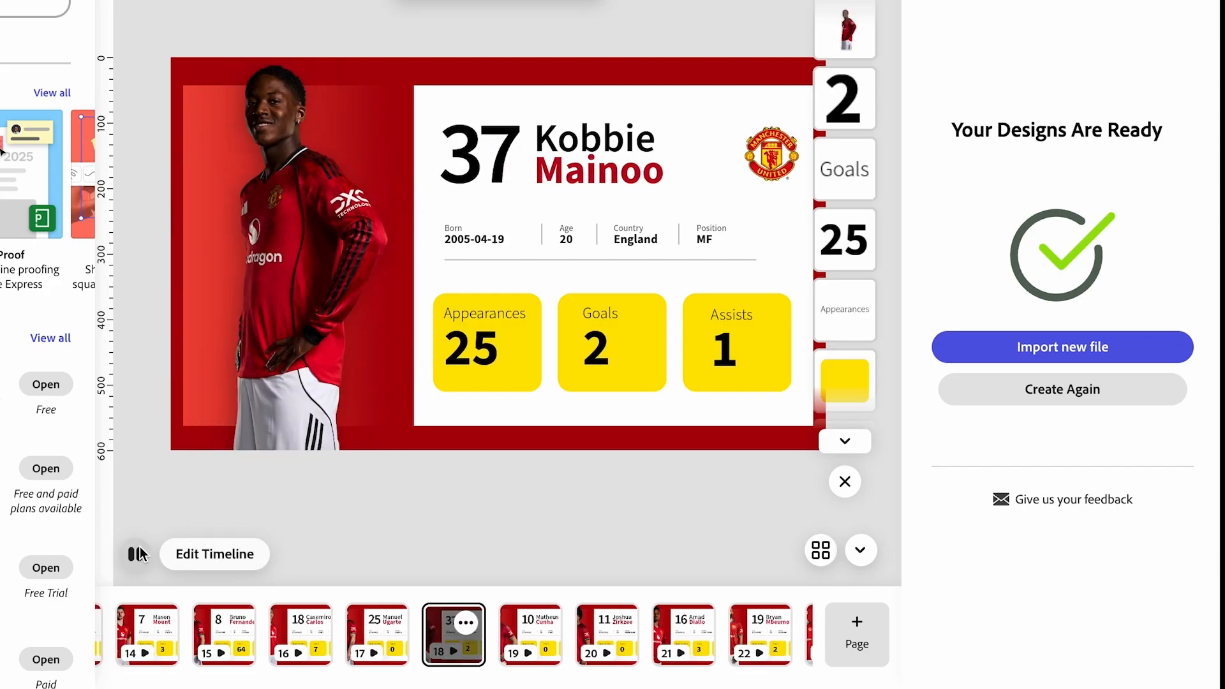
click(300, 641)
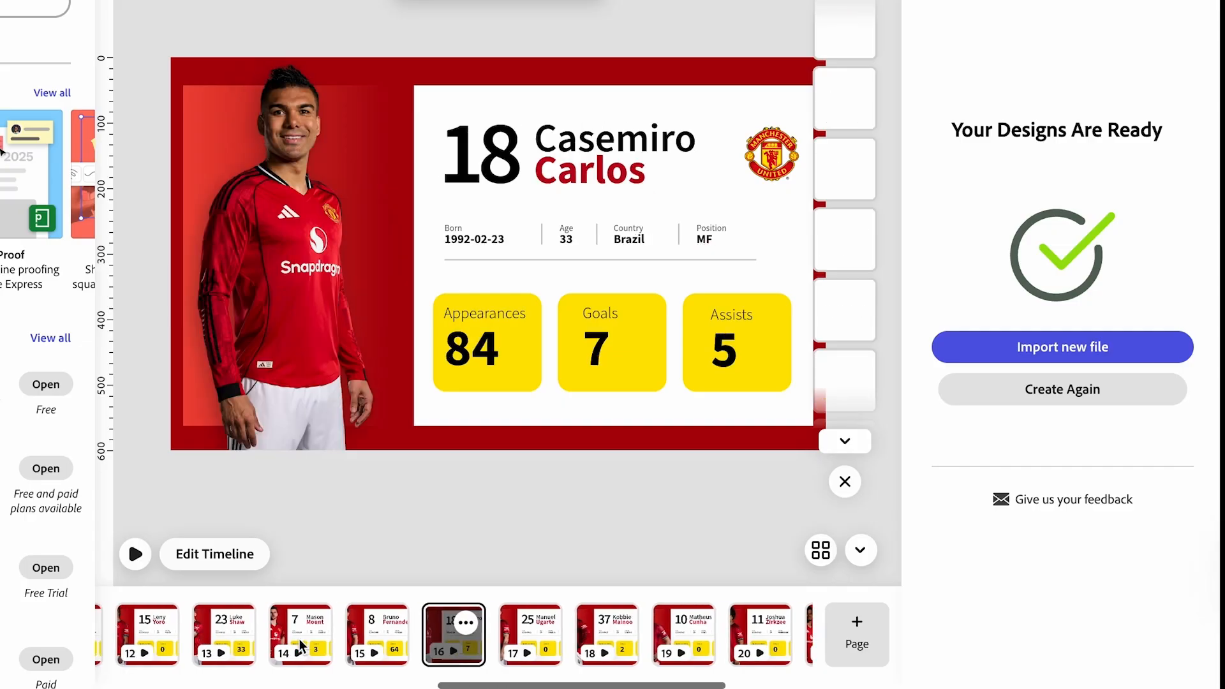
click(135, 555)
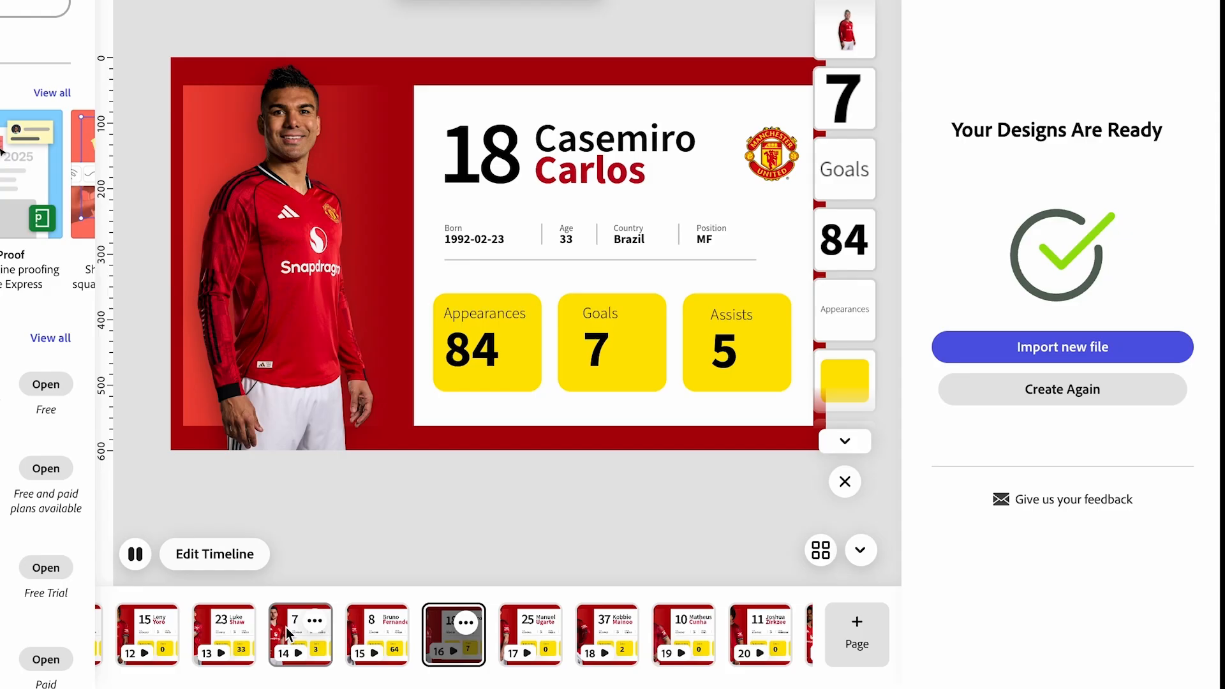
Check the generated card pages of Luke Shaw, Leny Yoro and Diogo Dalot, playing the animation on Dalot's page.
click(224, 632)
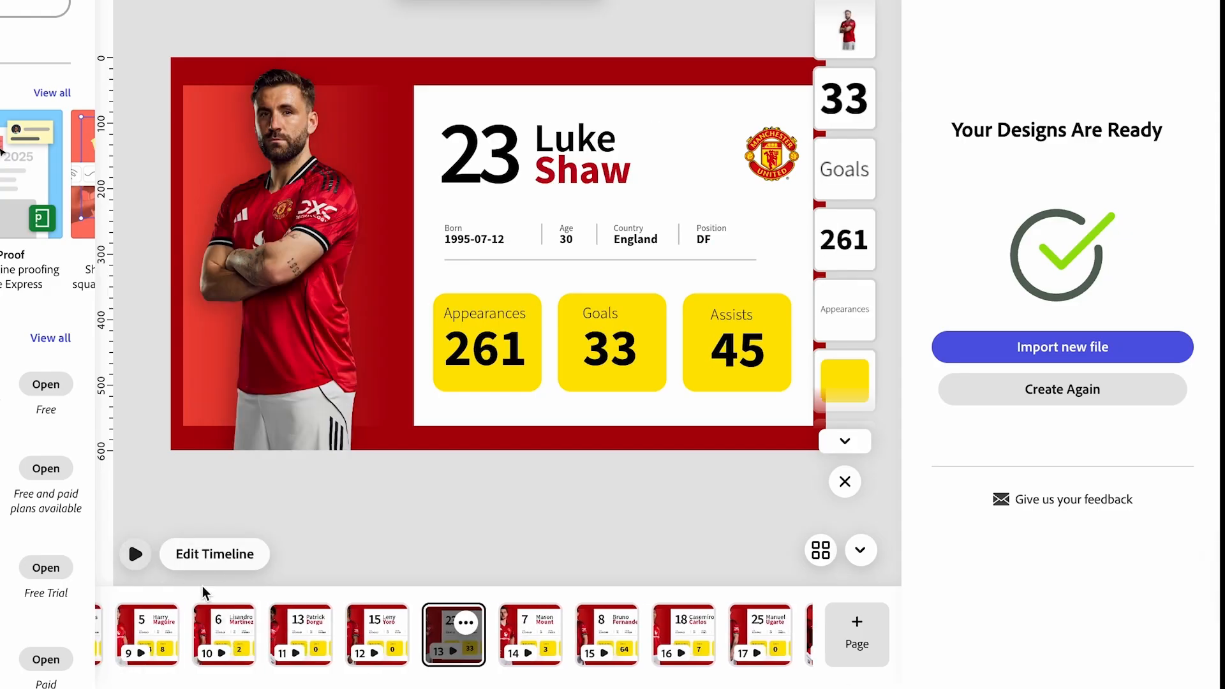
click(389, 649)
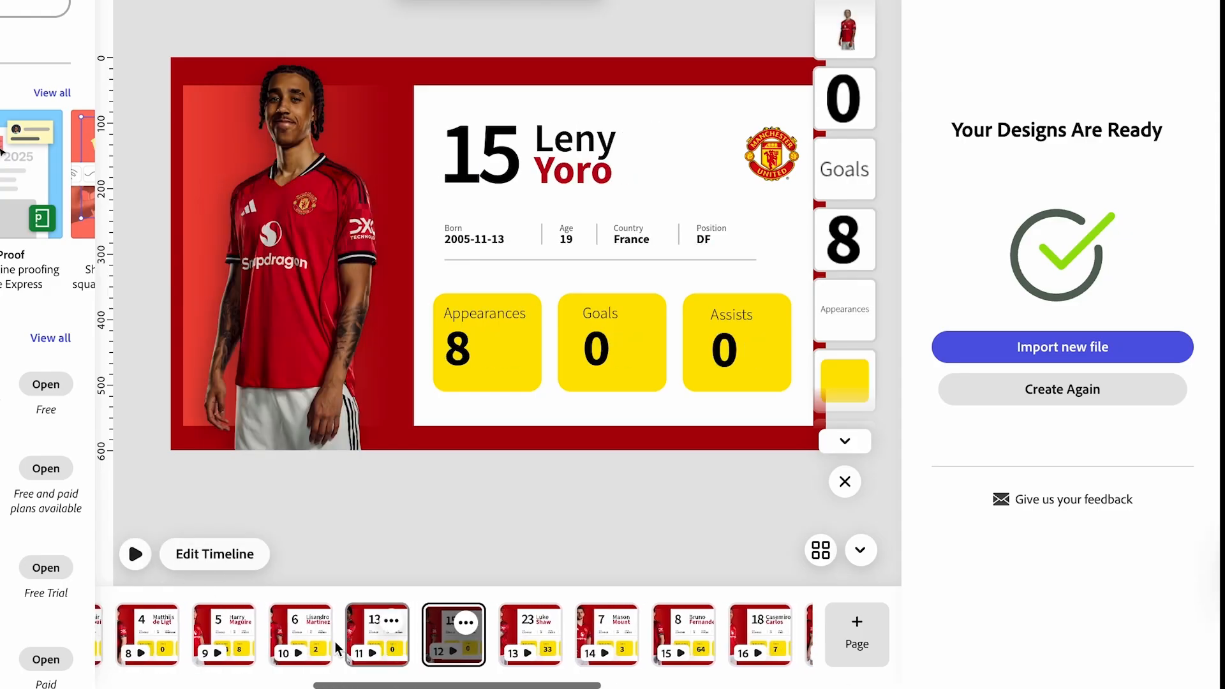
click(214, 646)
click(213, 645)
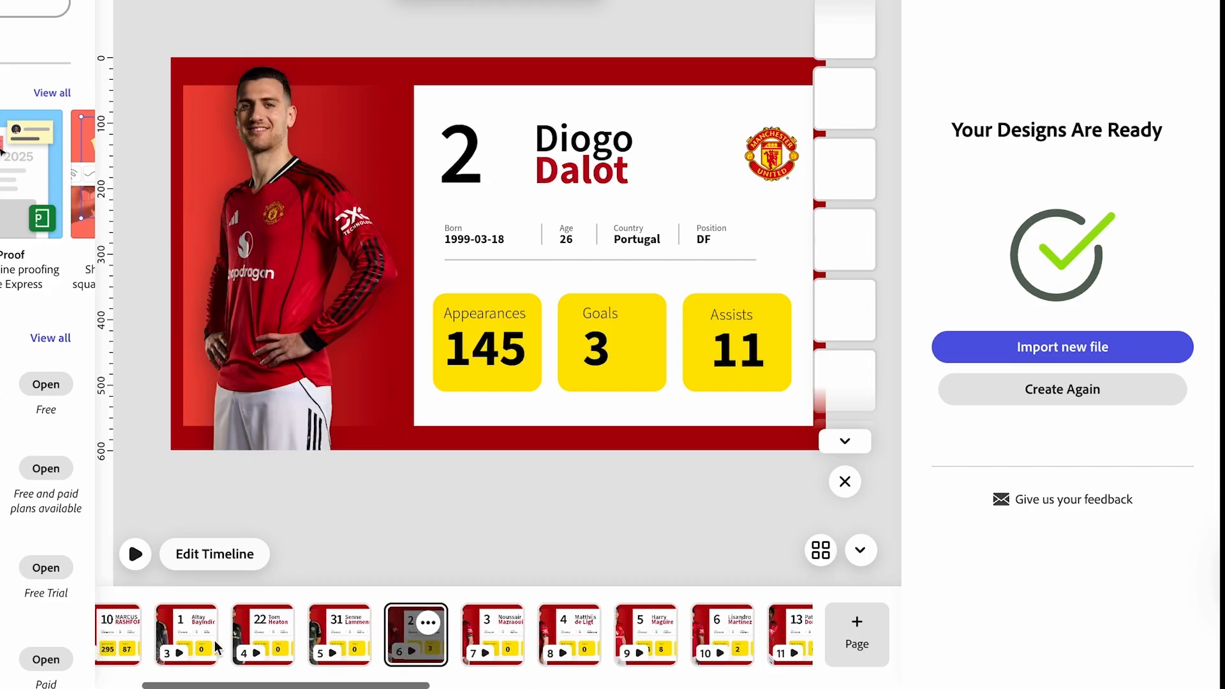
click(135, 555)
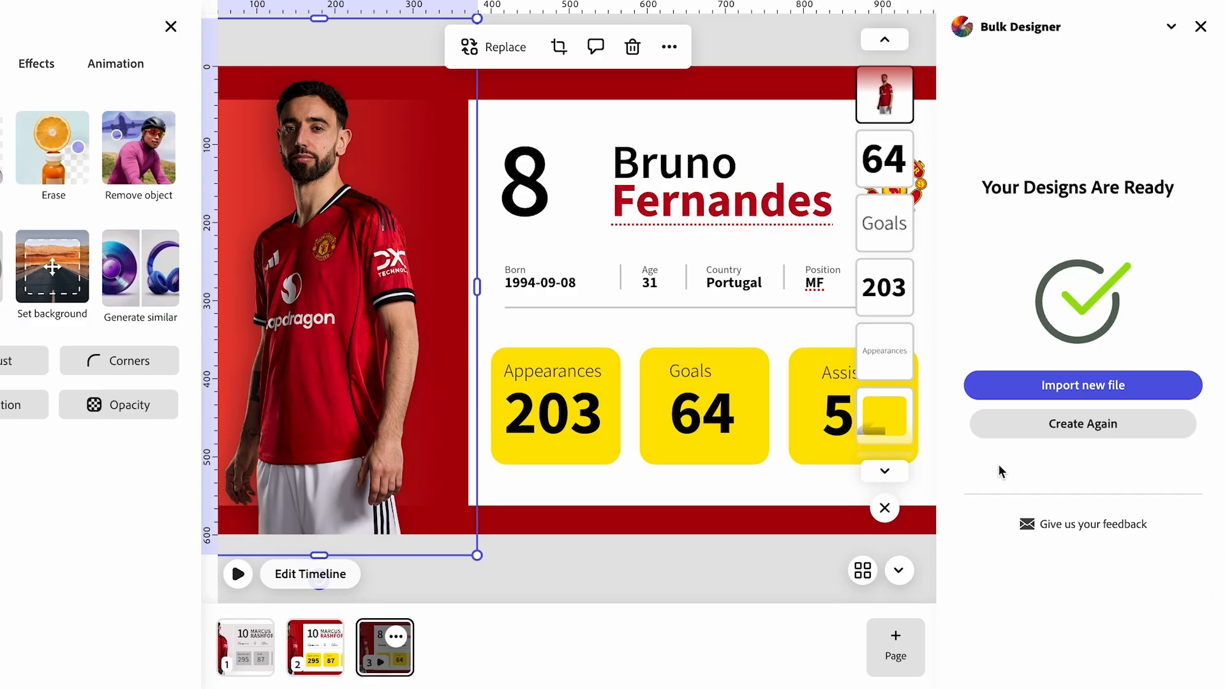
Return to the player rows to create again and preview Tyrell Malacia's card.
click(1025, 431)
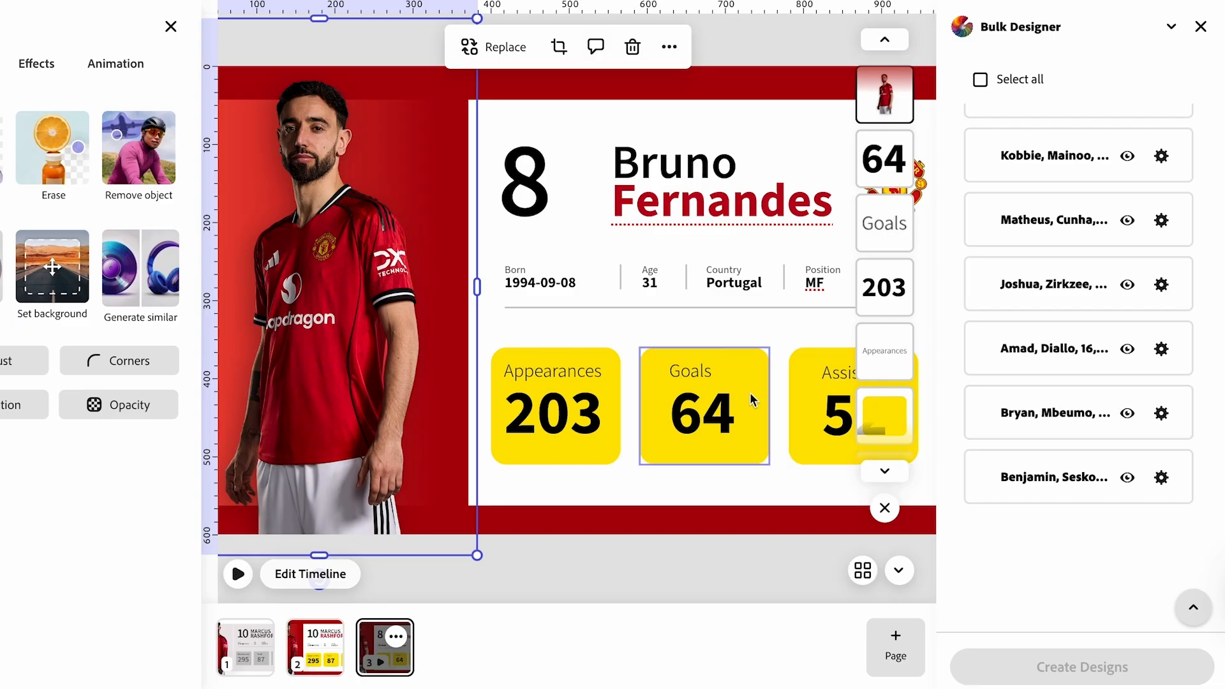
click(676, 487)
click(798, 562)
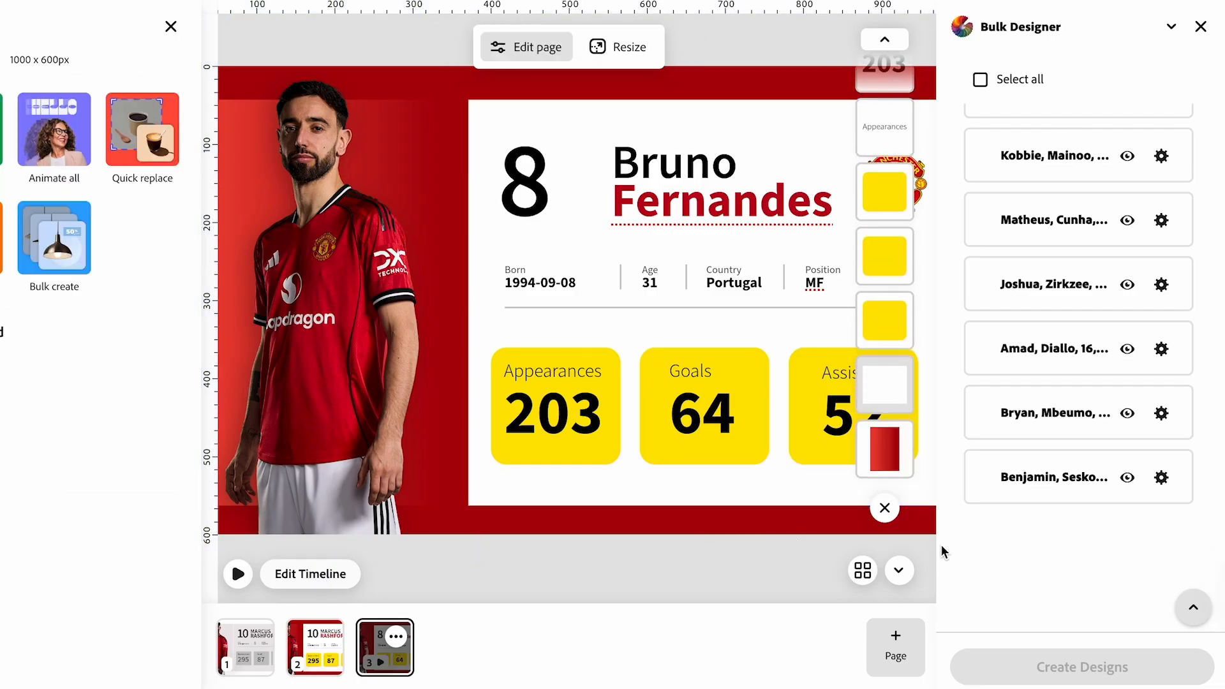
scroll(1023, 538, up, 3)
scroll(1021, 531, up, 15)
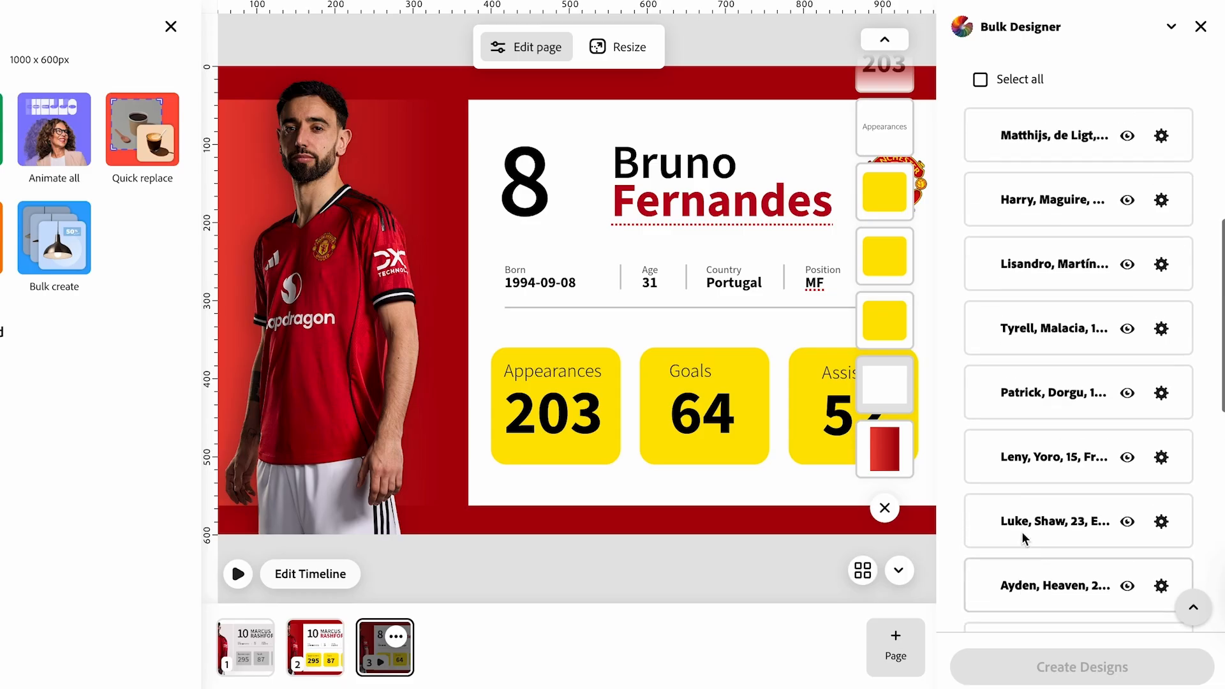
scroll(1021, 531, down, 2)
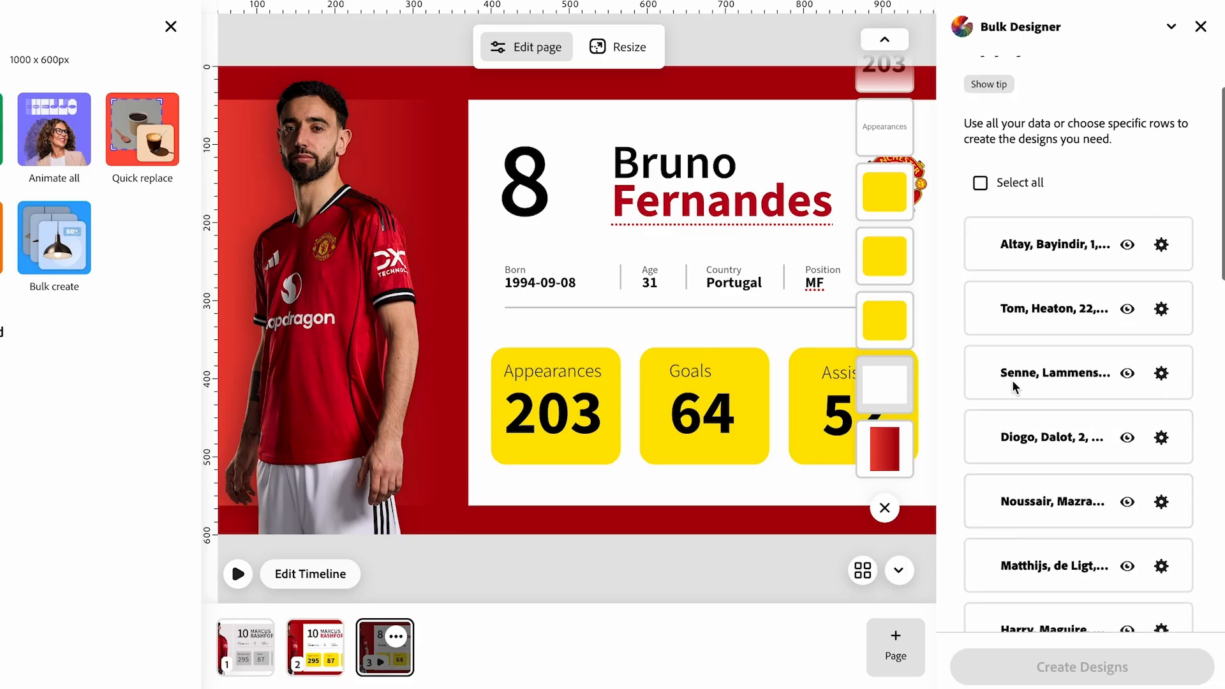
scroll(1002, 248, down, 1)
scroll(1002, 231, down, 6)
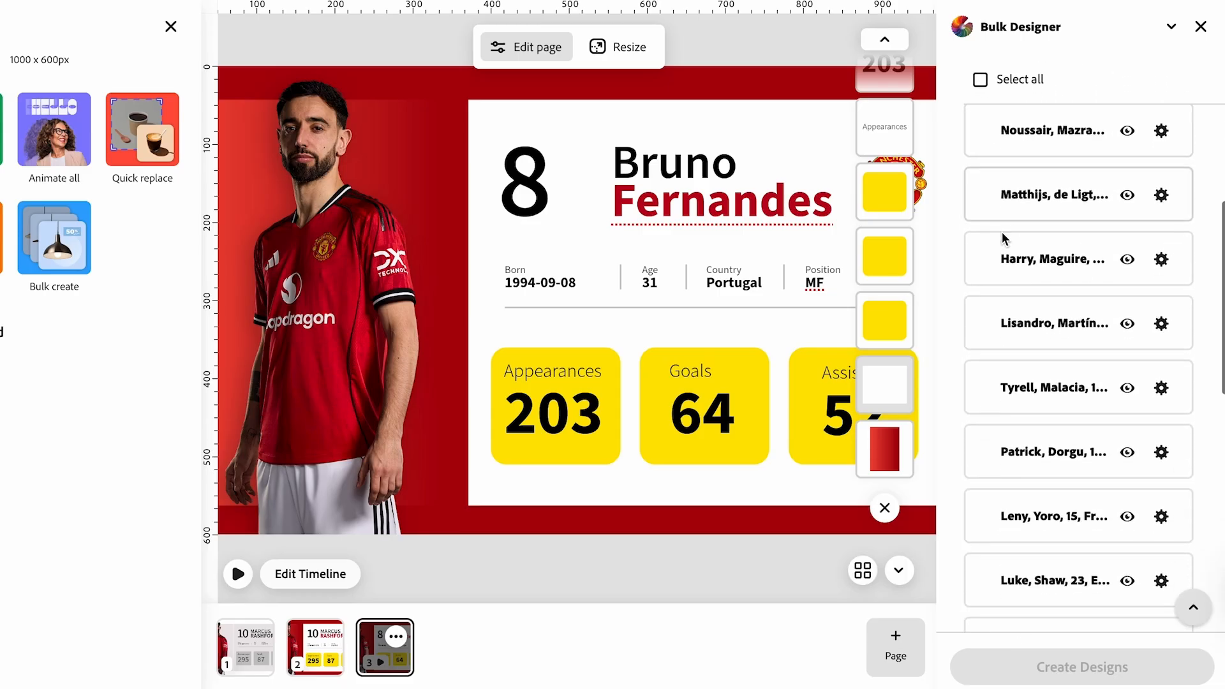
click(1128, 283)
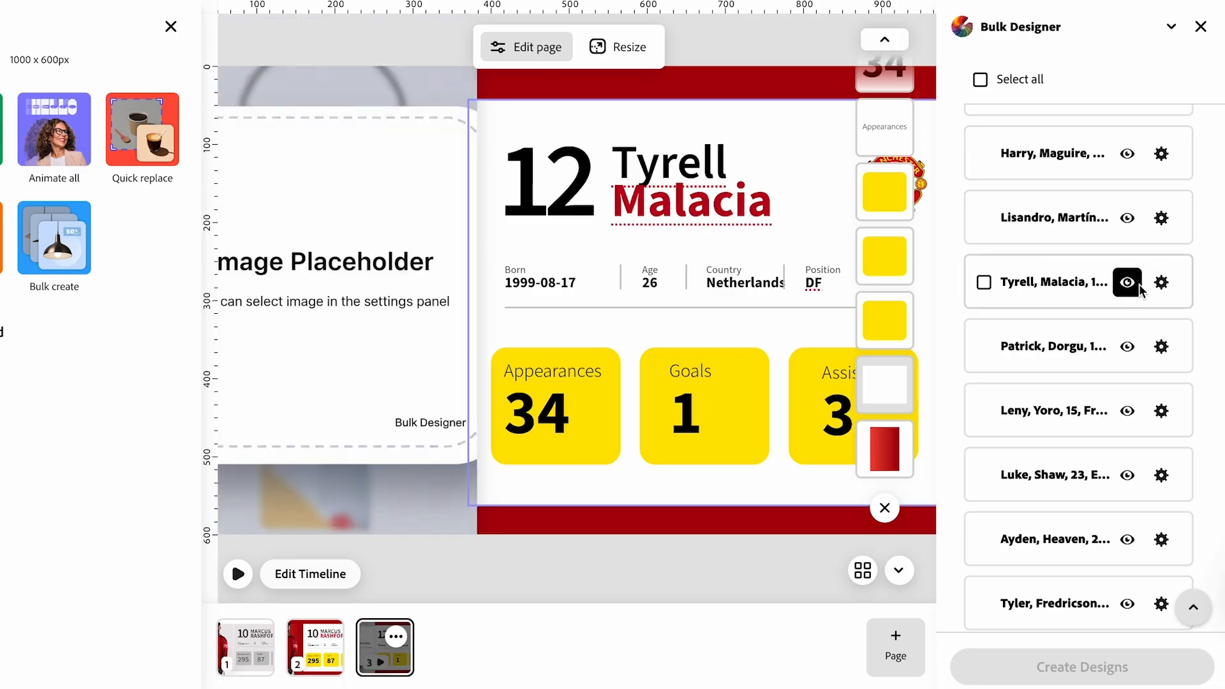
Upload 12-Tyrell-Malacia.png from Downloads as the image source for Tyrell Malacia's row, save the changes and close its settings.
click(1168, 290)
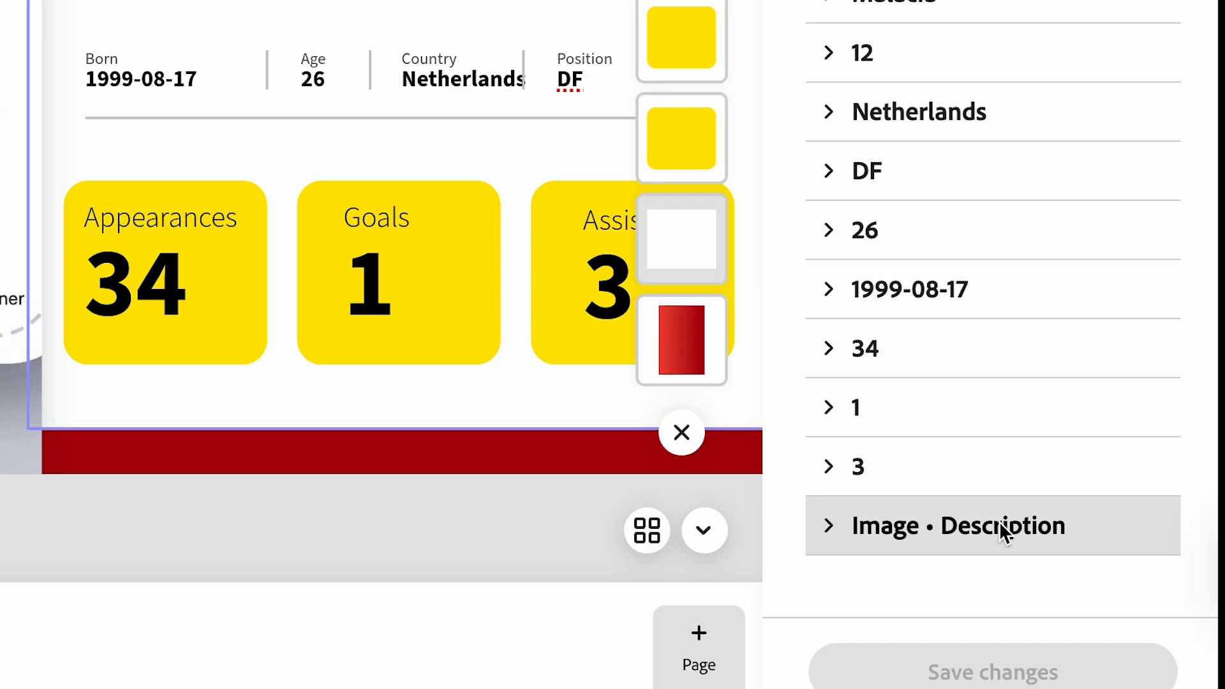
click(999, 525)
scroll(1000, 427, down, 8)
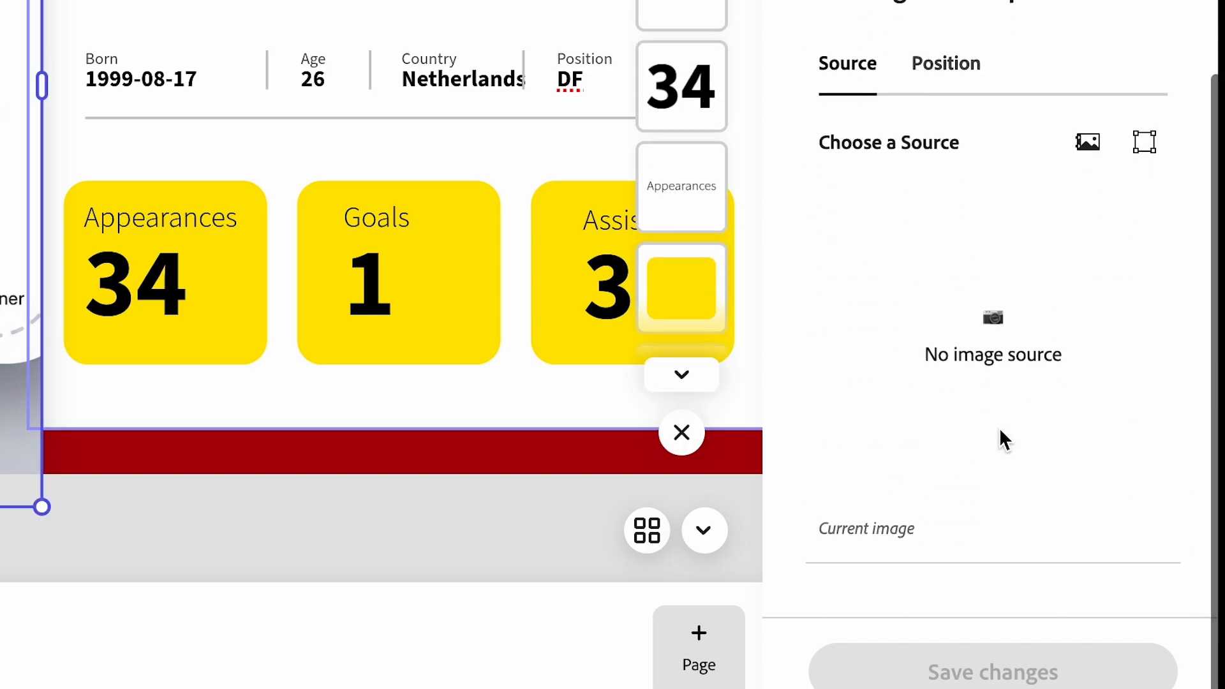
click(993, 319)
click(919, 61)
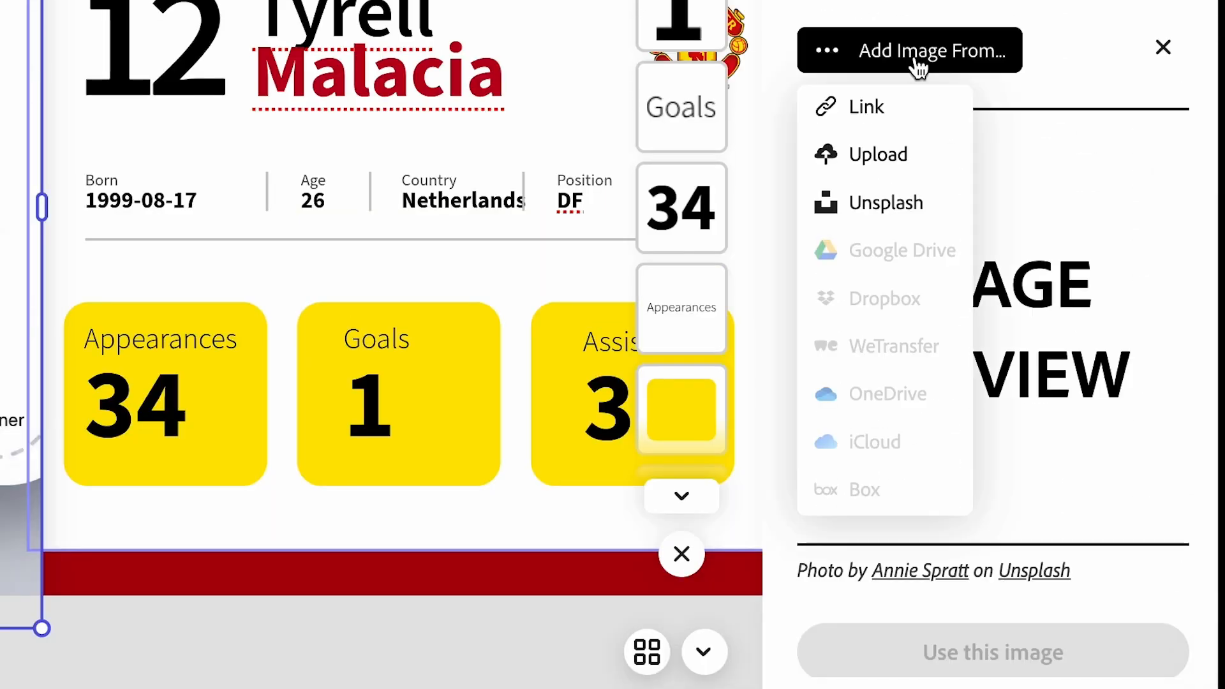
click(911, 156)
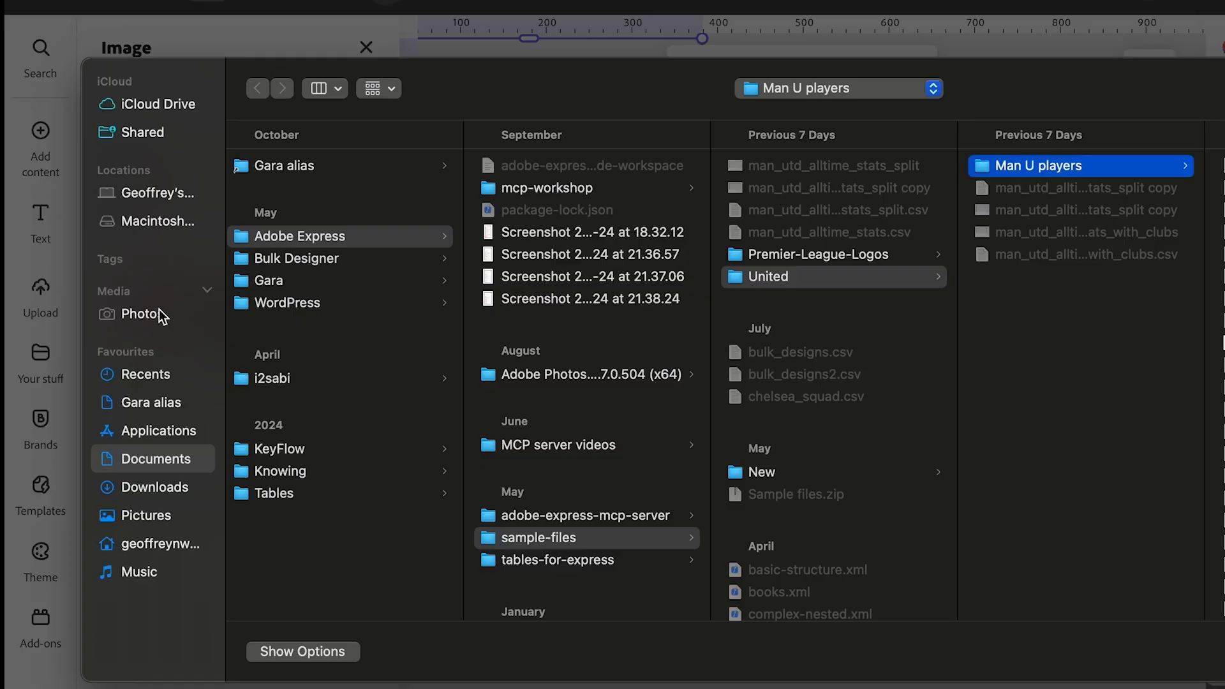
click(166, 492)
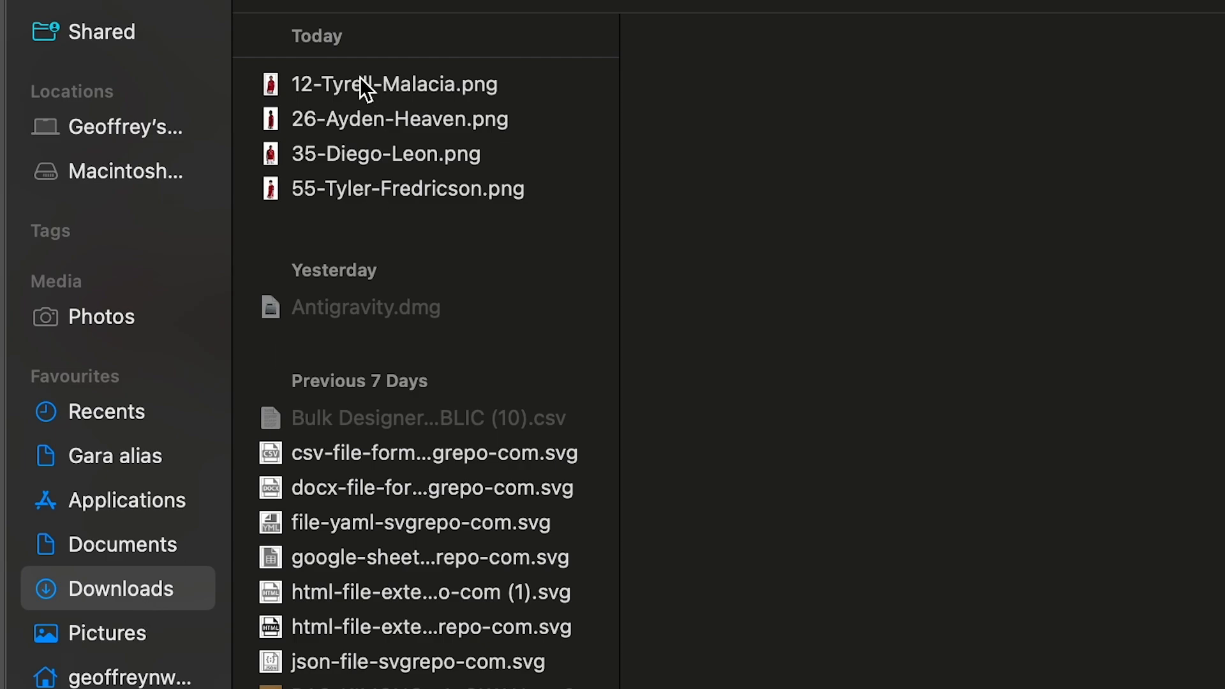
double_click(356, 86)
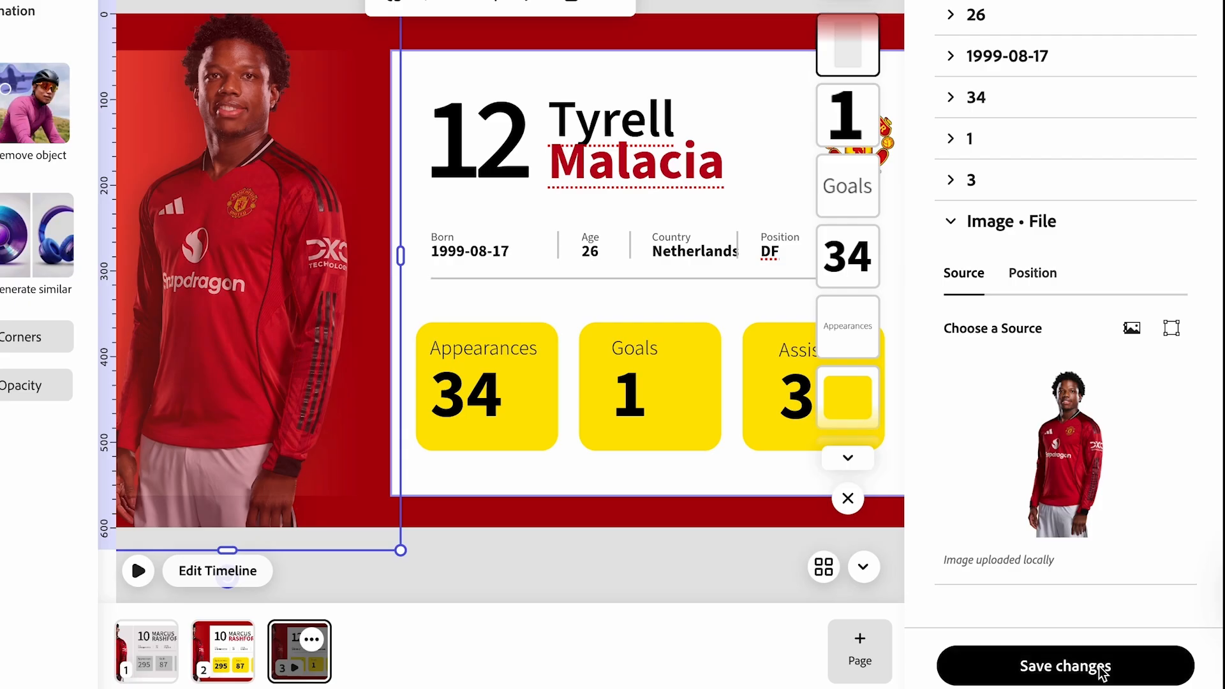
click(1102, 668)
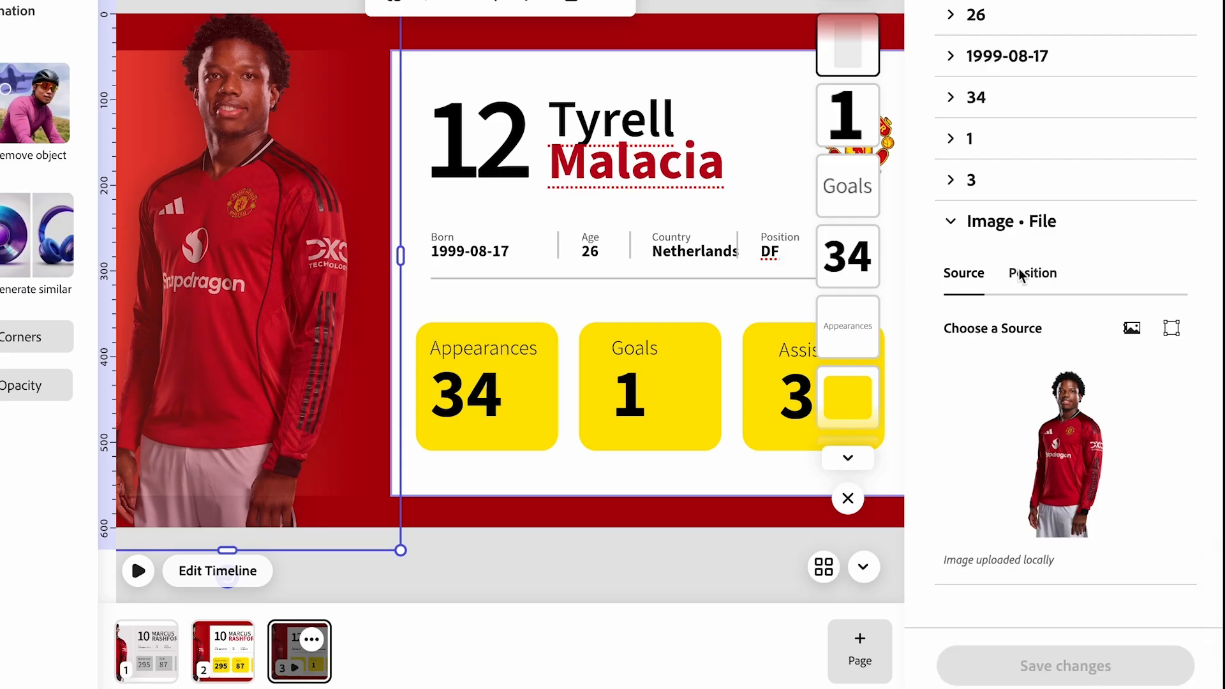
click(999, 223)
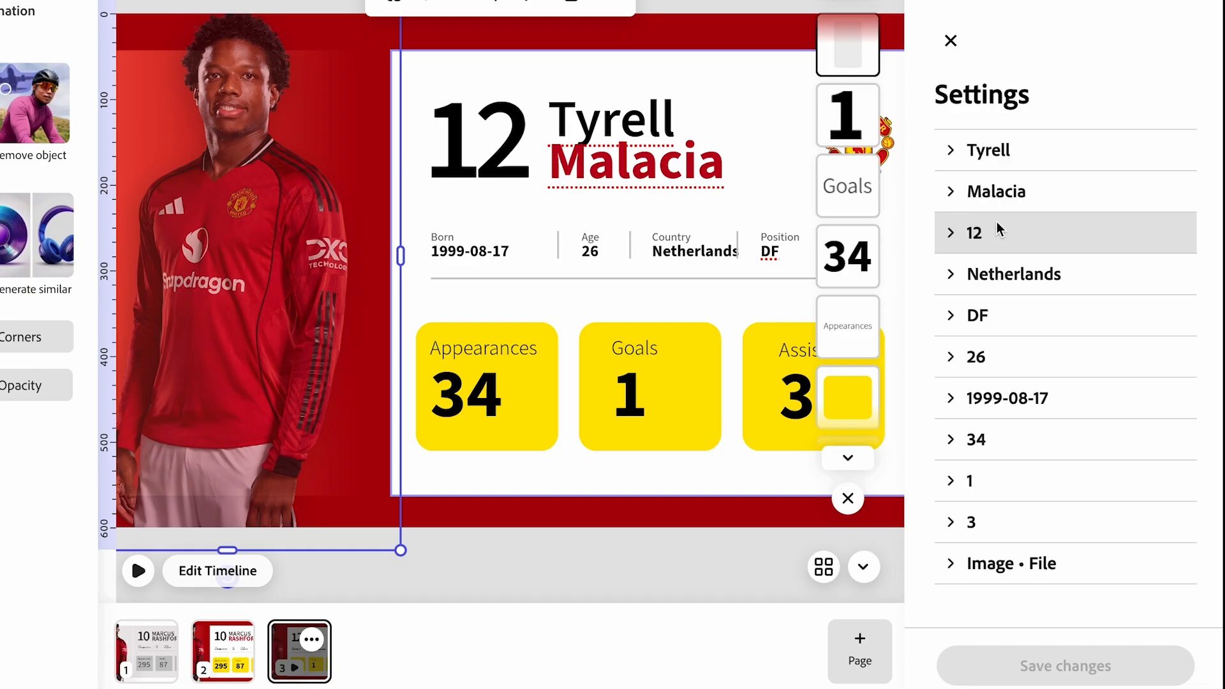
click(956, 48)
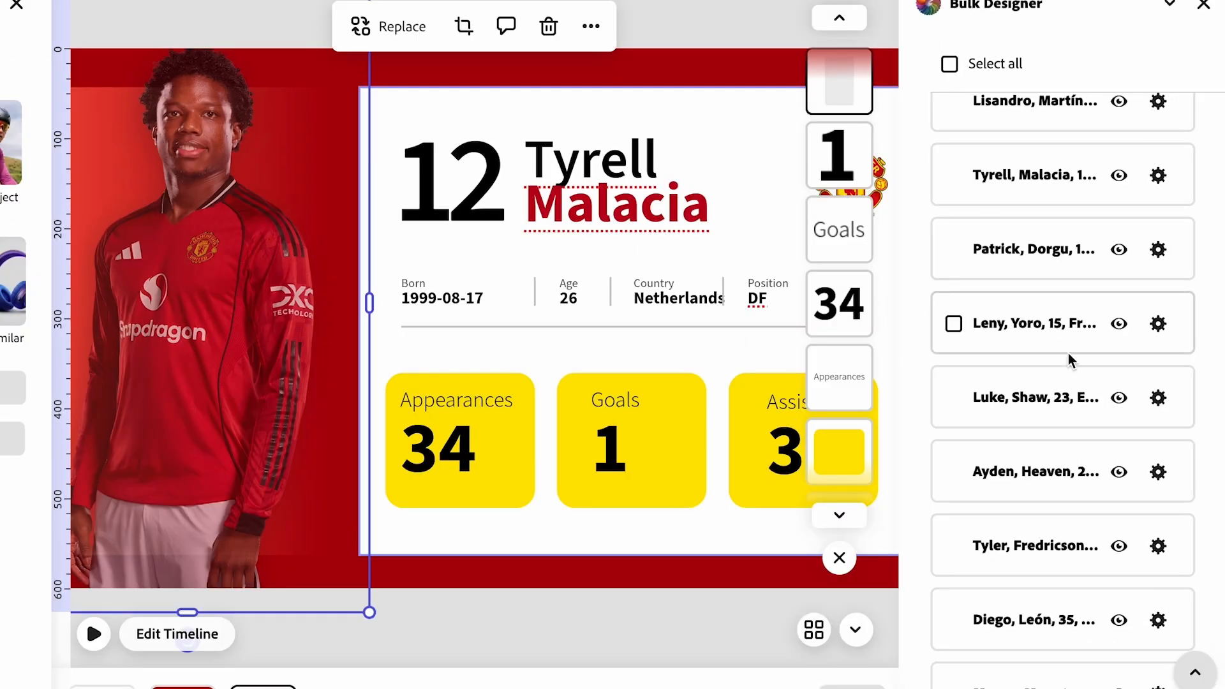
Preview Ayden Heaven's card, upload 26-Ayden-Heaven.png as its image source and close the row's settings.
scroll(1068, 353, down, 1)
click(1119, 407)
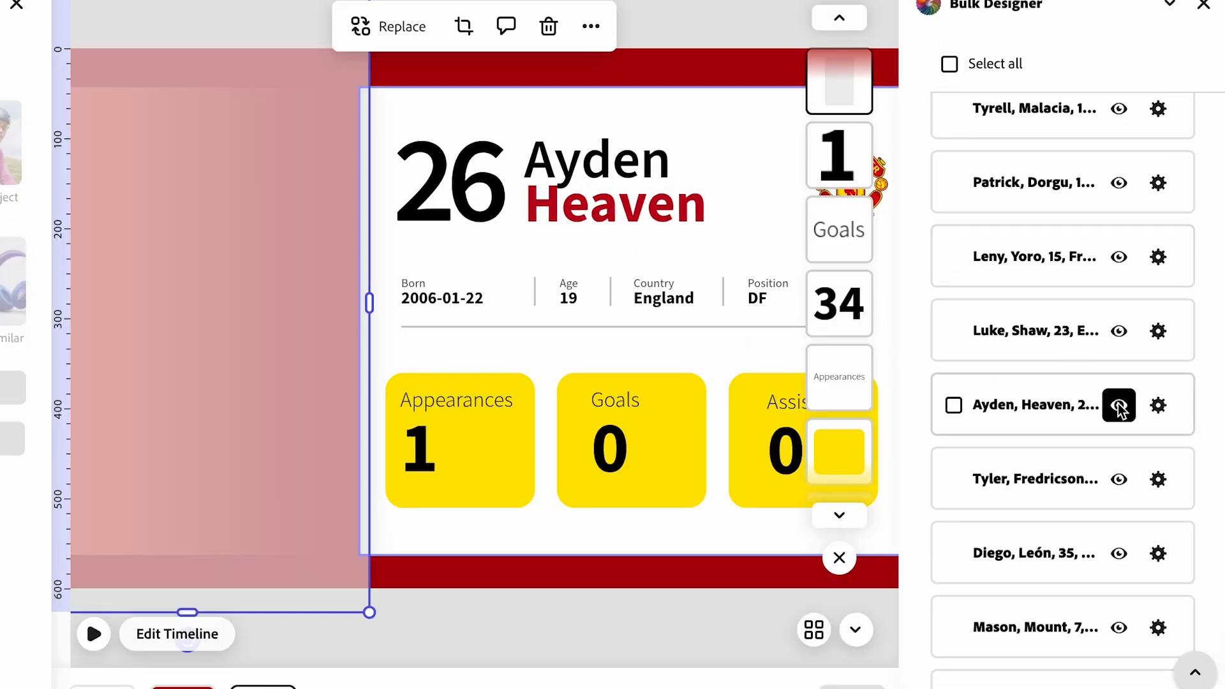
click(1158, 405)
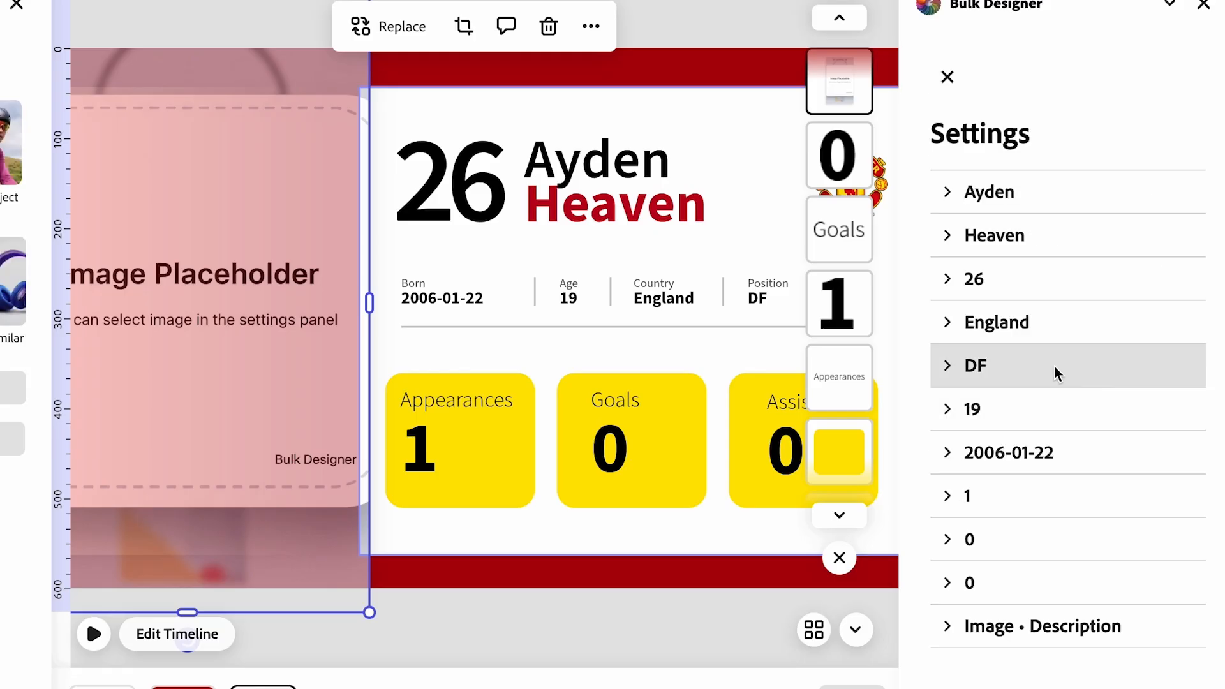
click(1076, 622)
click(1055, 505)
click(1028, 186)
click(985, 266)
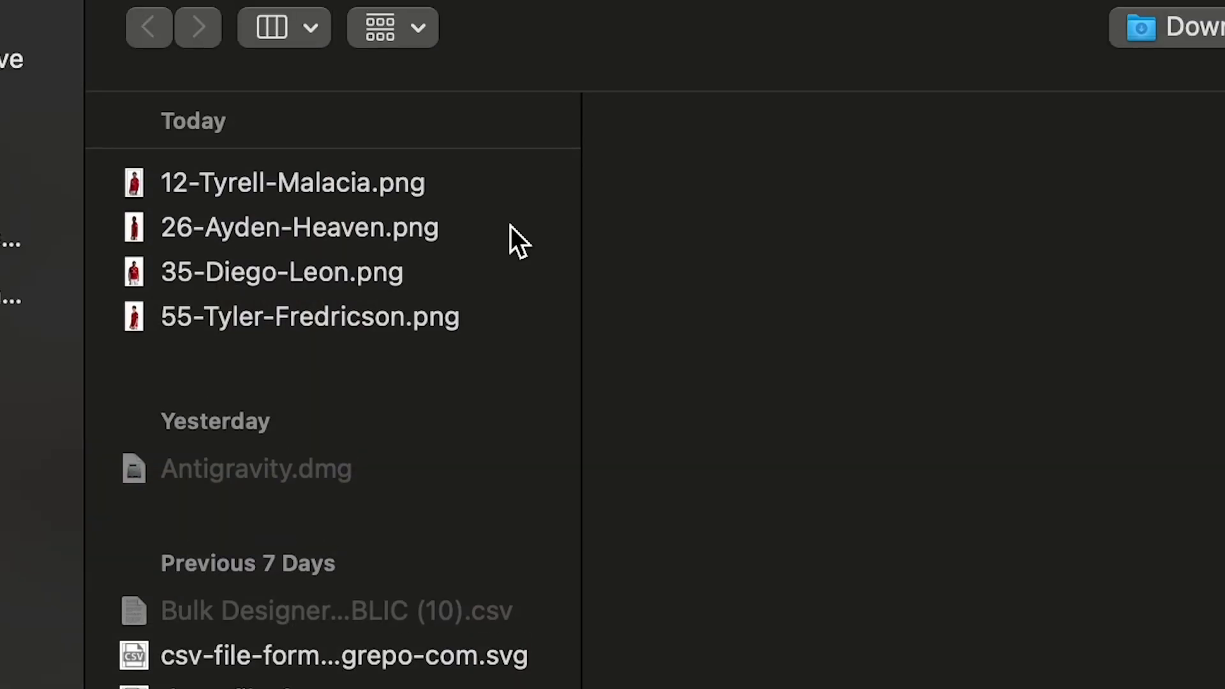
double_click(510, 227)
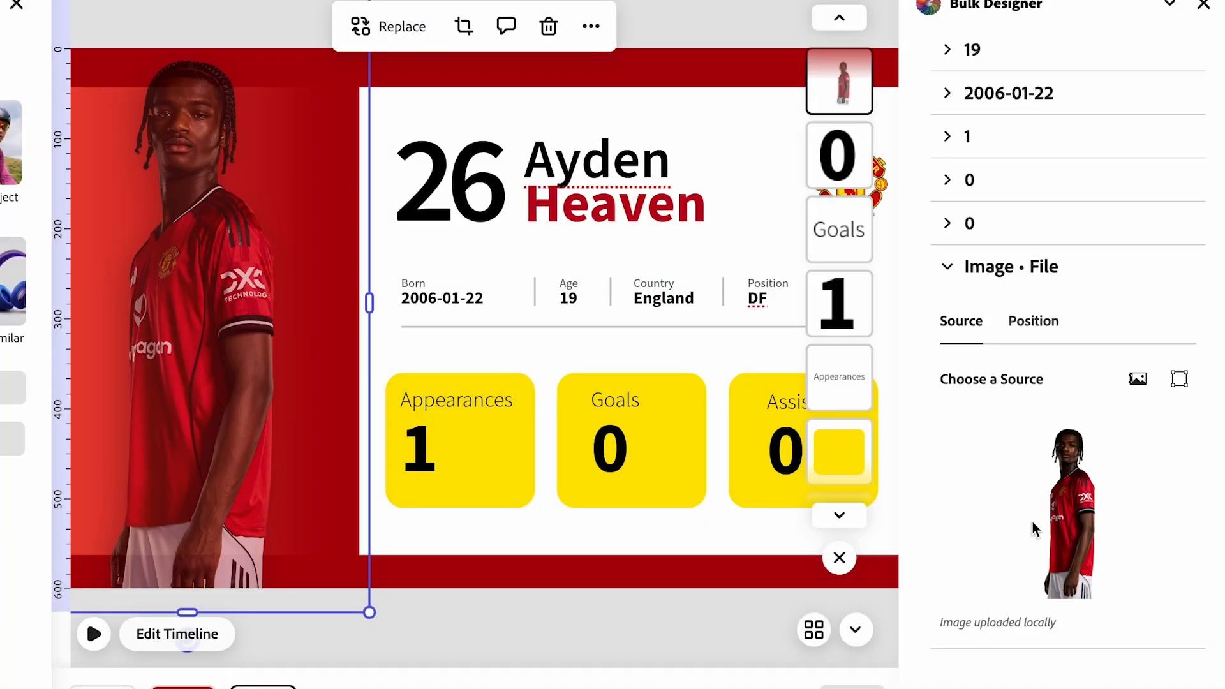
click(948, 268)
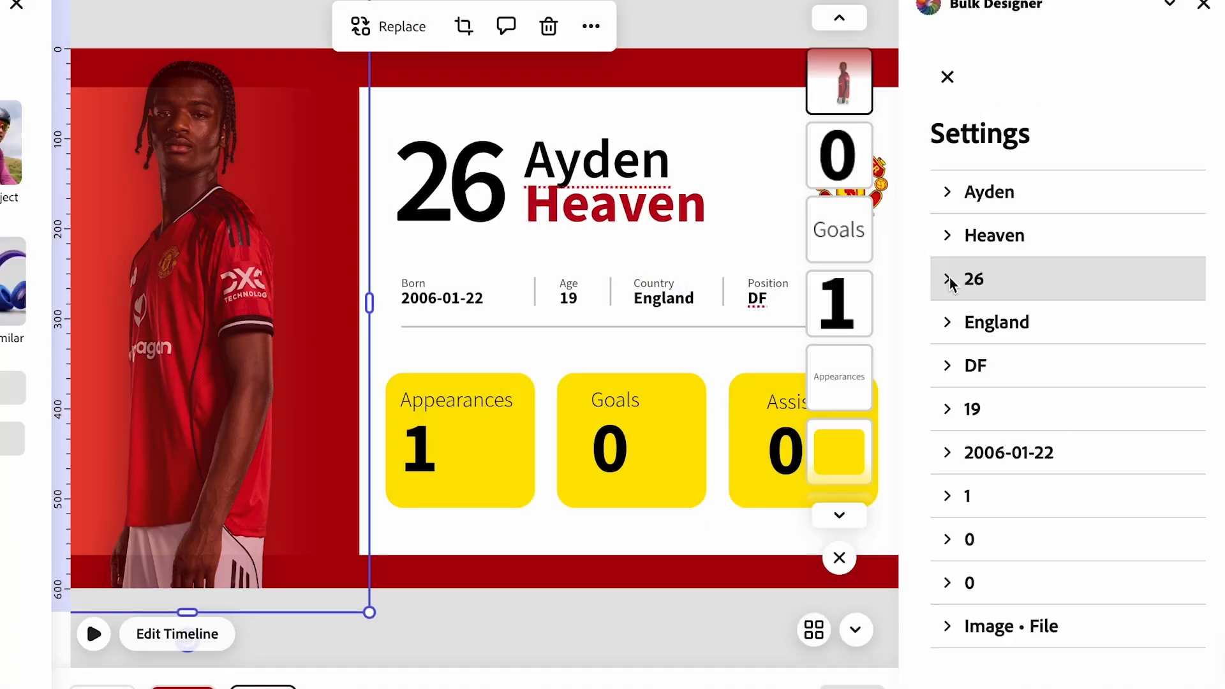
click(947, 77)
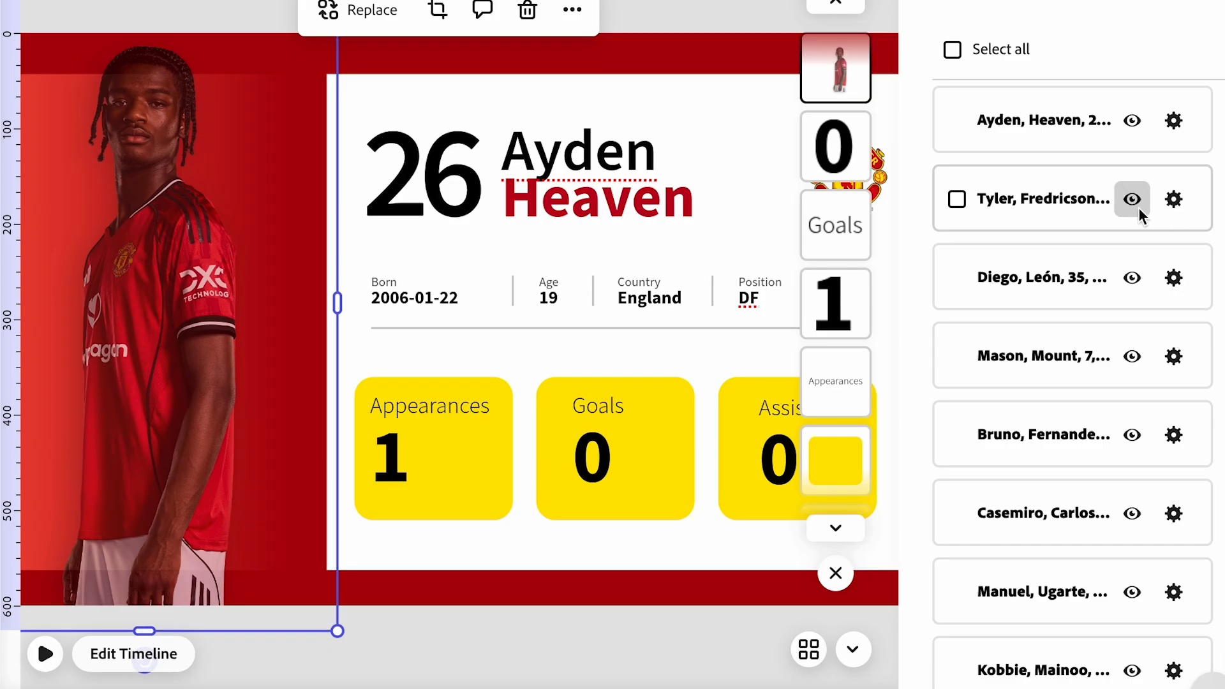
Preview Tyler Fredricson's card, upload 55-Tyler-Fredricson.png as its image source and close the row's settings.
click(1139, 203)
scroll(1112, 638, down, 6)
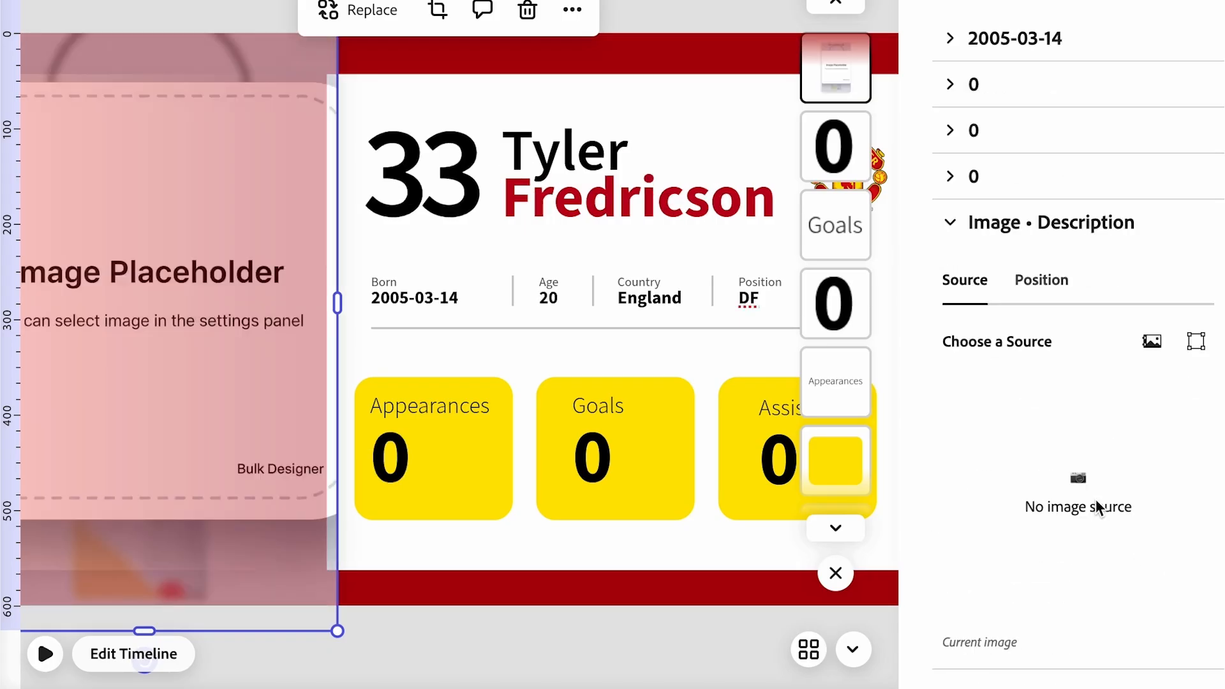
click(1097, 504)
click(986, 197)
click(976, 227)
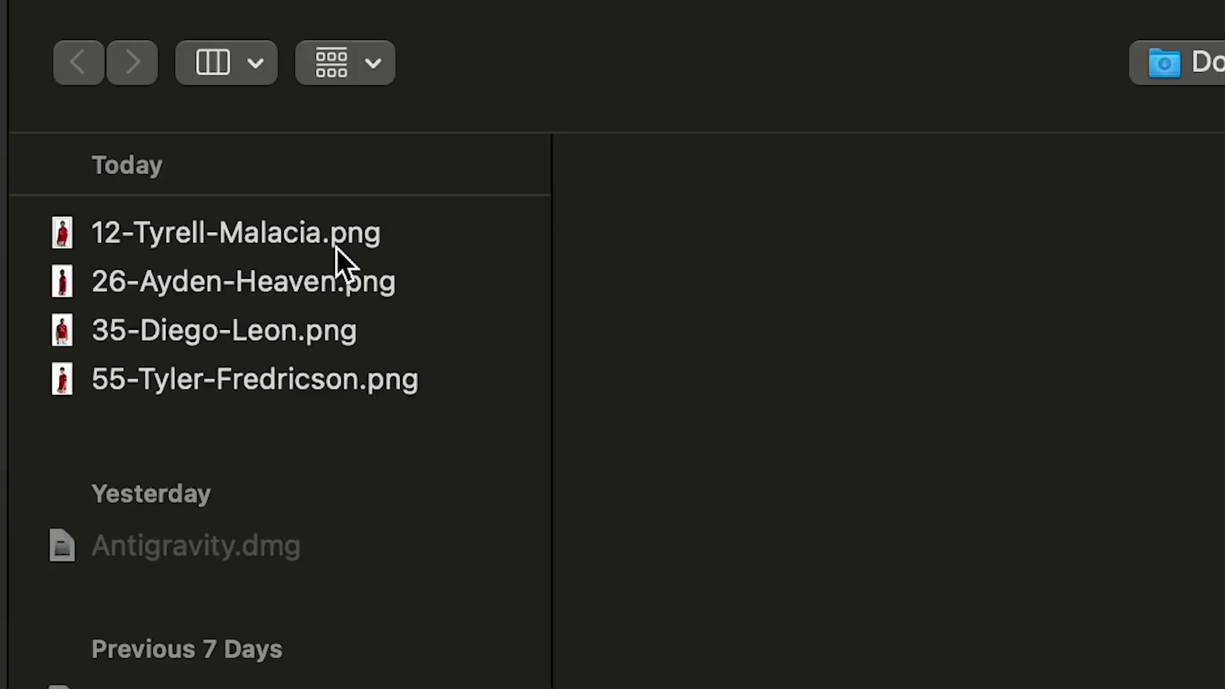
double_click(309, 376)
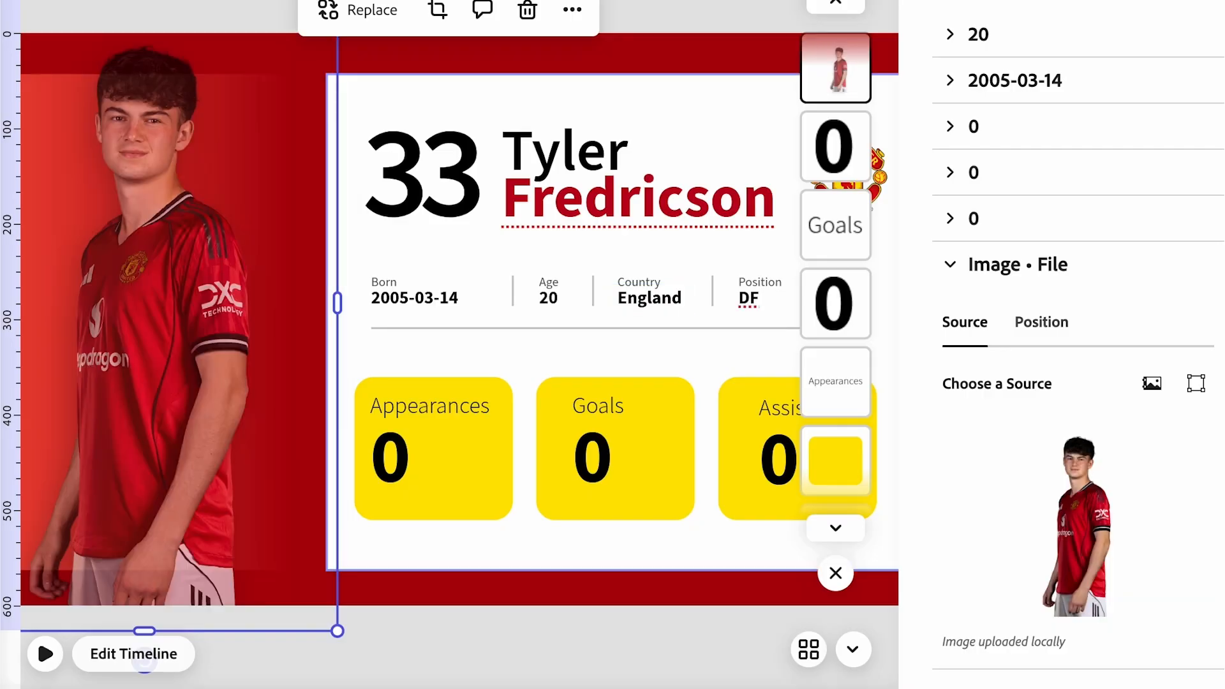
click(954, 268)
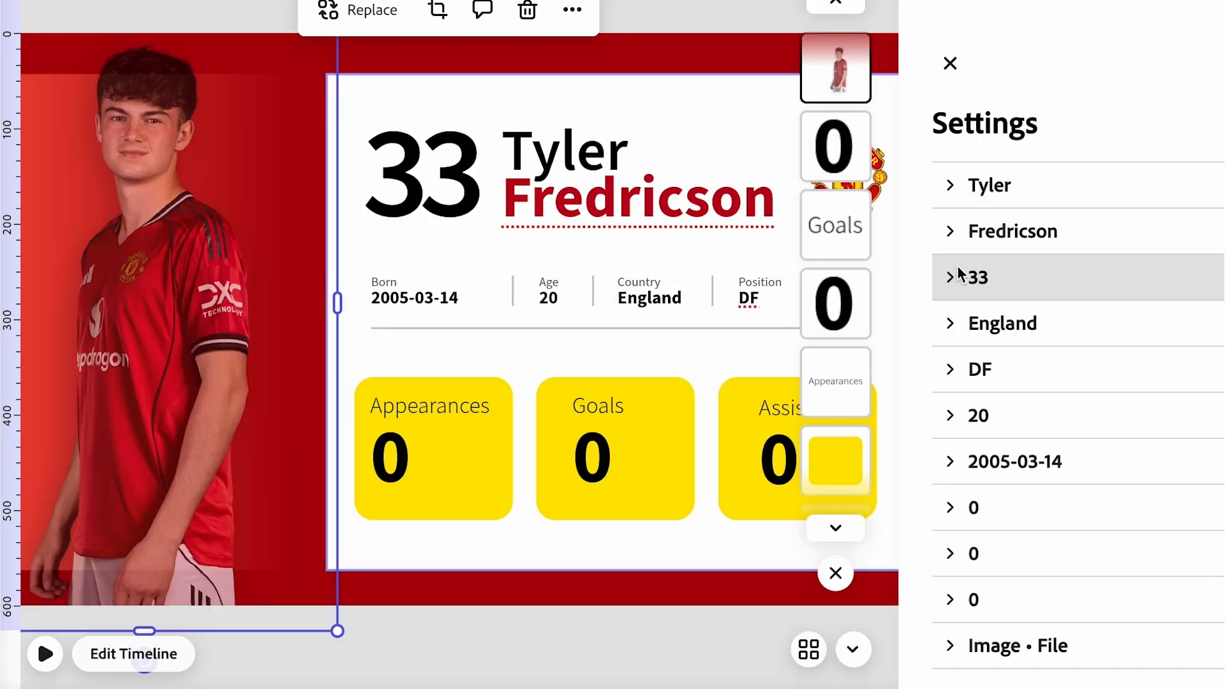
click(950, 63)
scroll(1127, 410, down, 1)
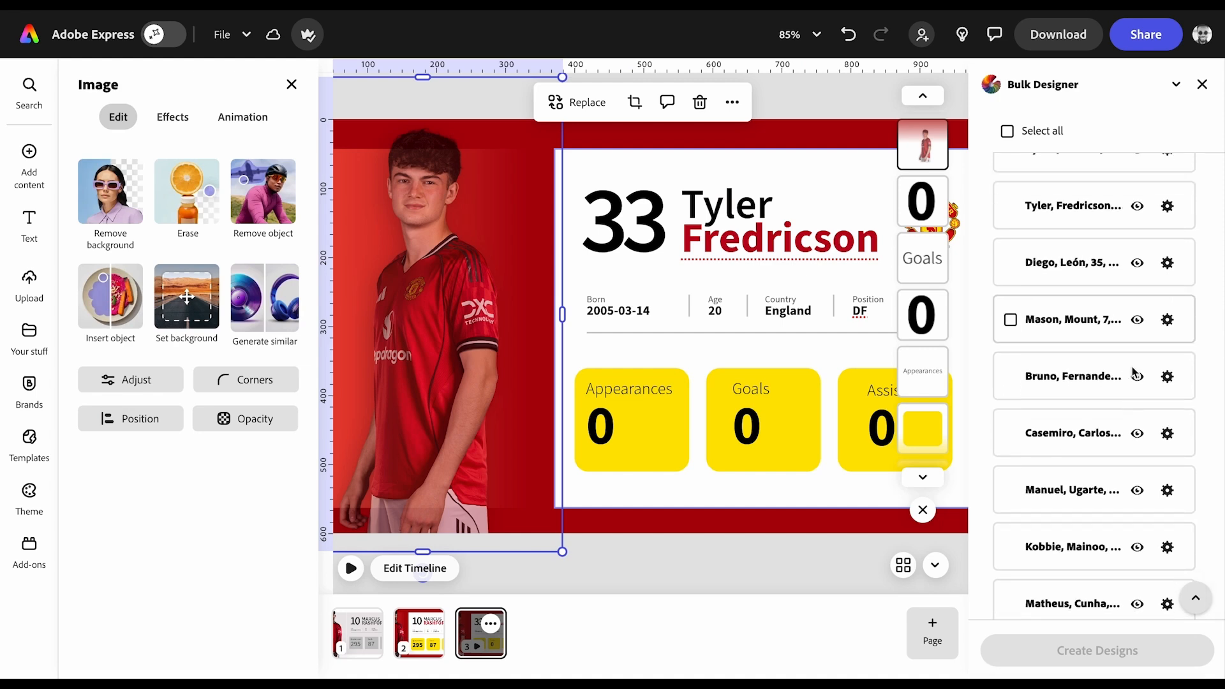
click(1138, 262)
click(1167, 262)
click(1084, 560)
click(1052, 226)
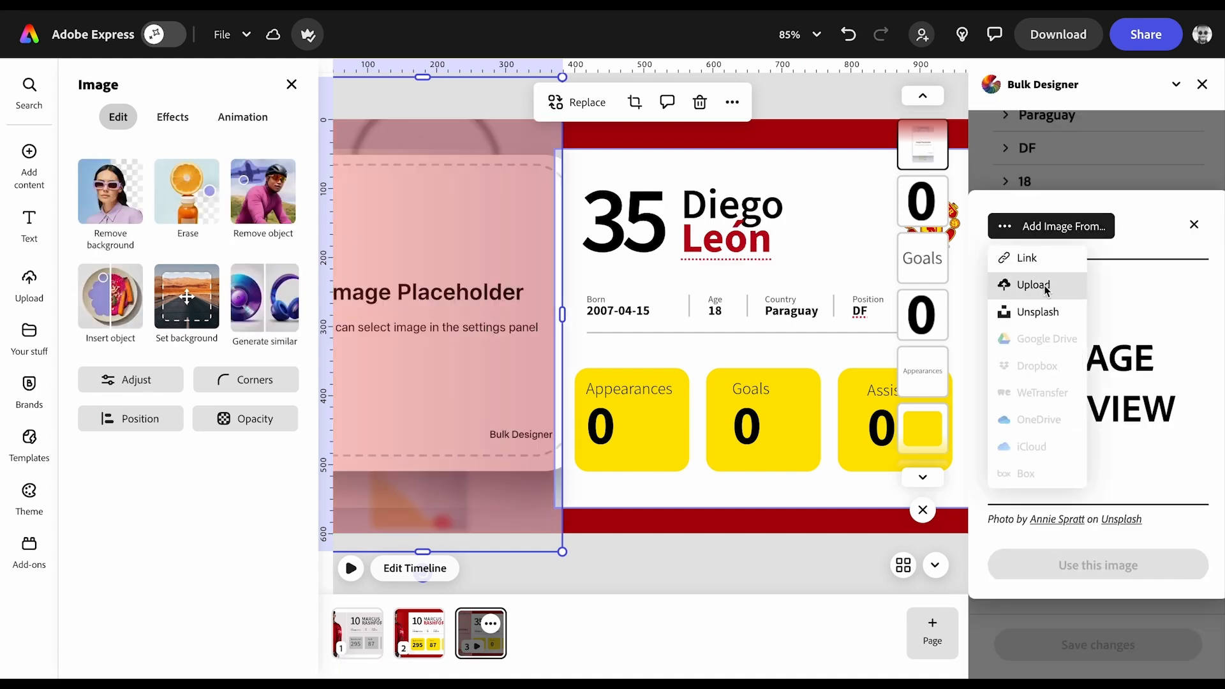
click(1045, 286)
click(243, 279)
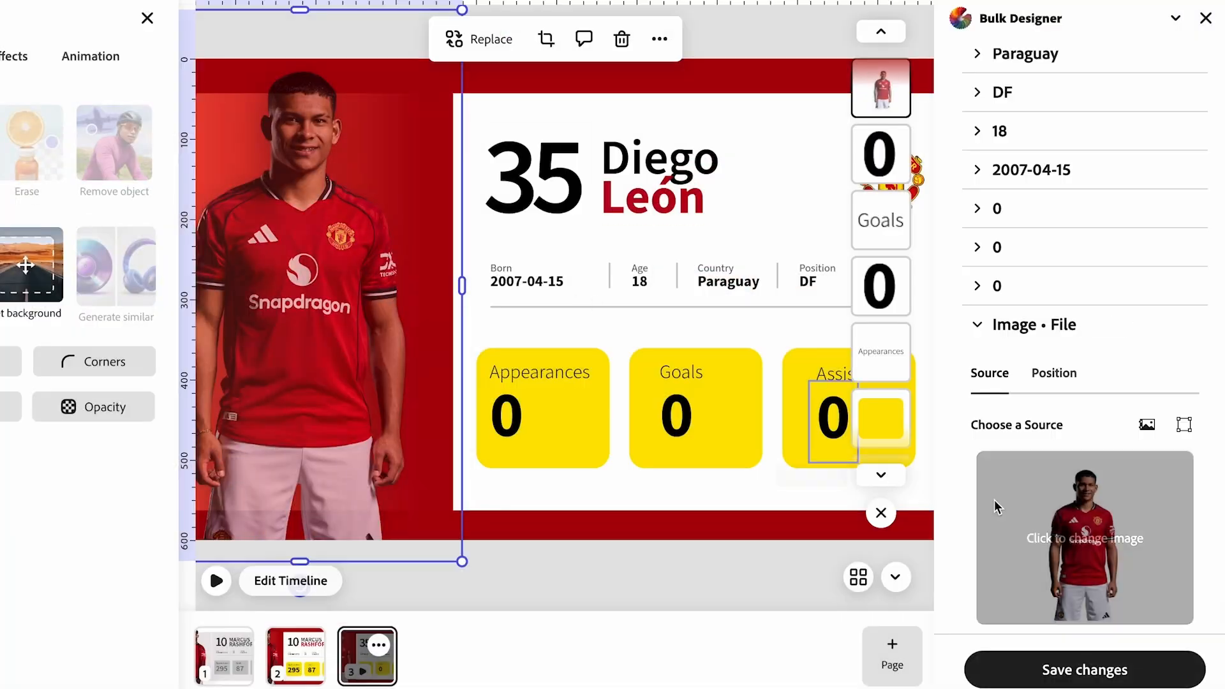
click(1094, 648)
click(1029, 319)
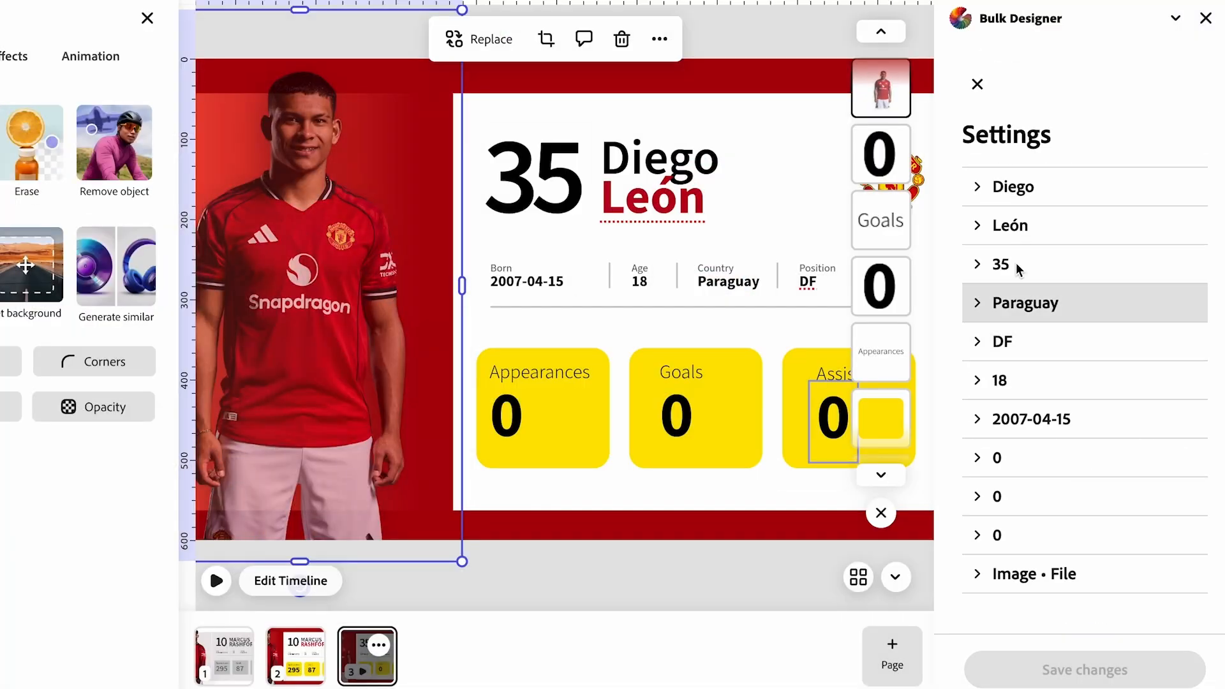
click(976, 84)
Raise the opacity of the player photo on Diego León's card and deselect it.
scroll(1073, 374, down, 3)
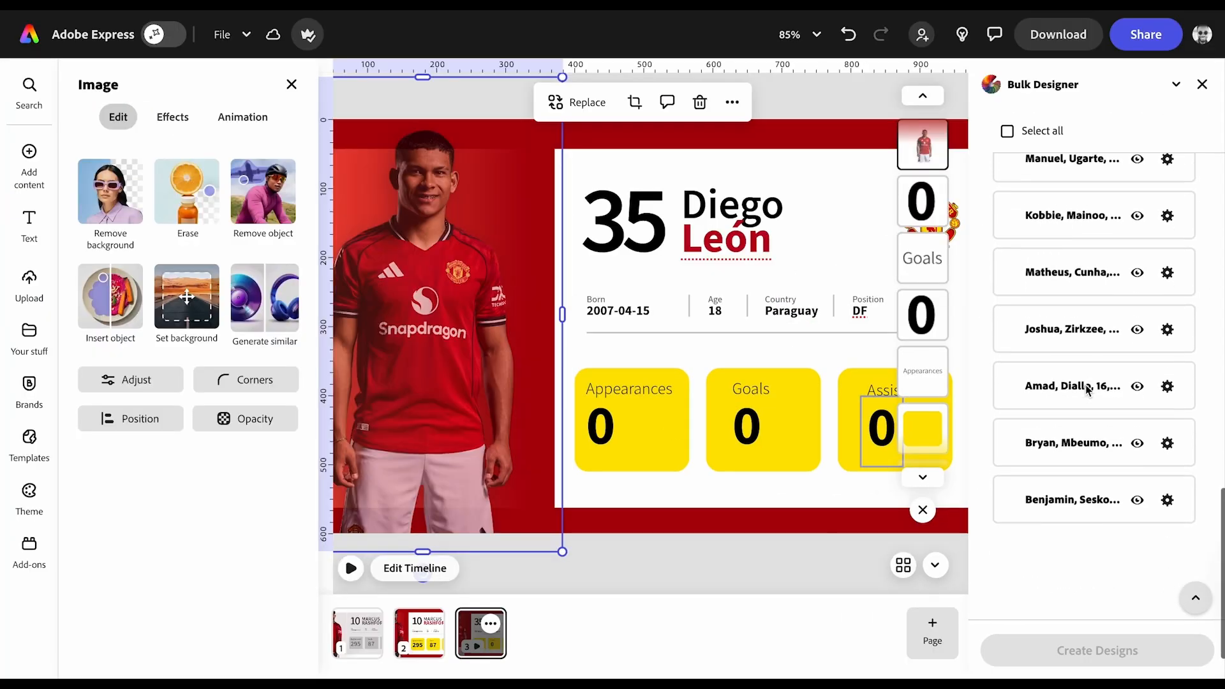
scroll(1088, 390, up, 10)
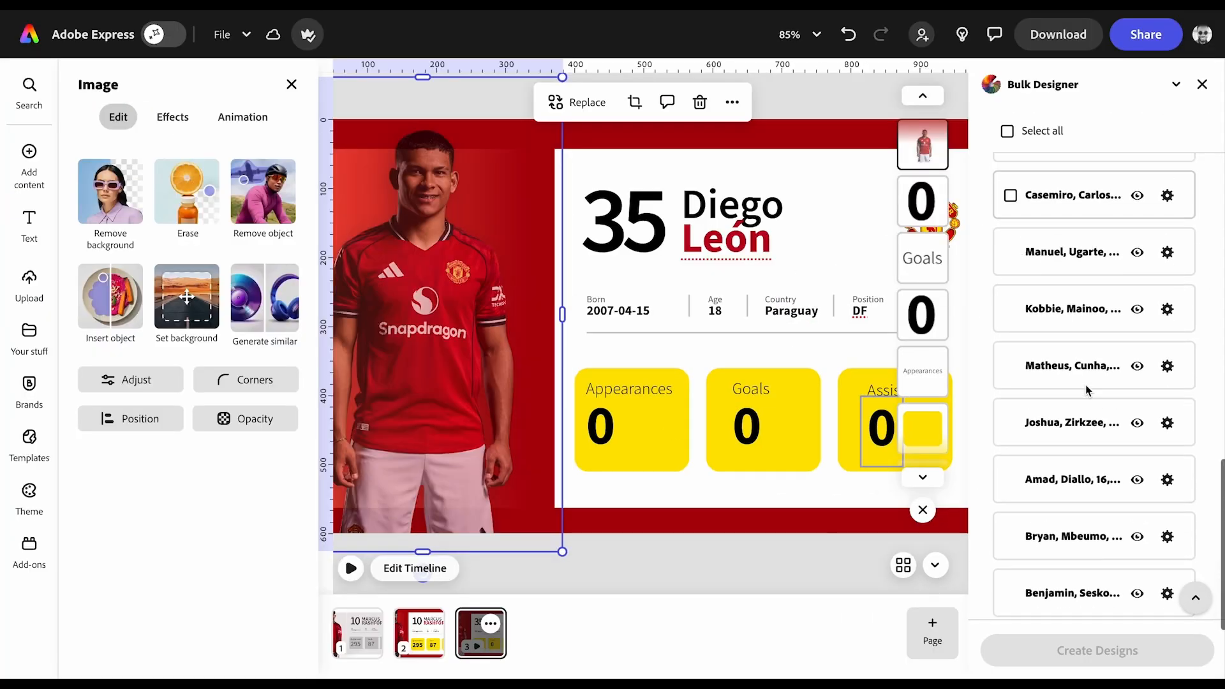
click(263, 421)
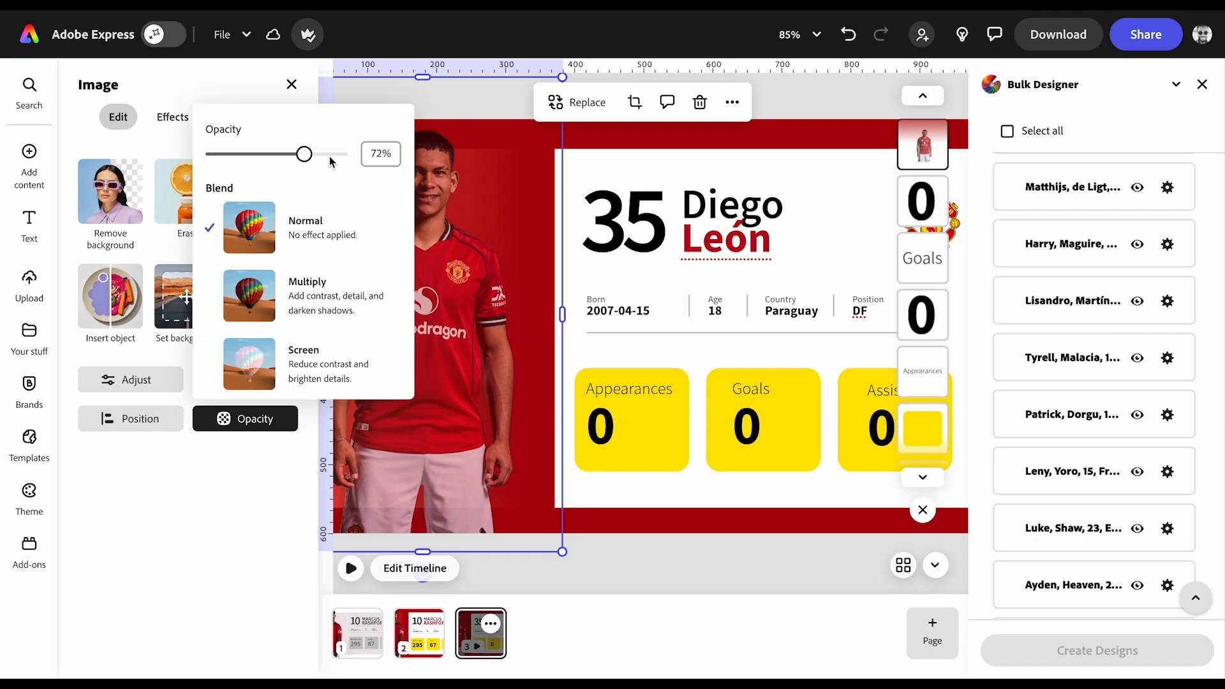
click(631, 580)
scroll(510, 530, left, 2)
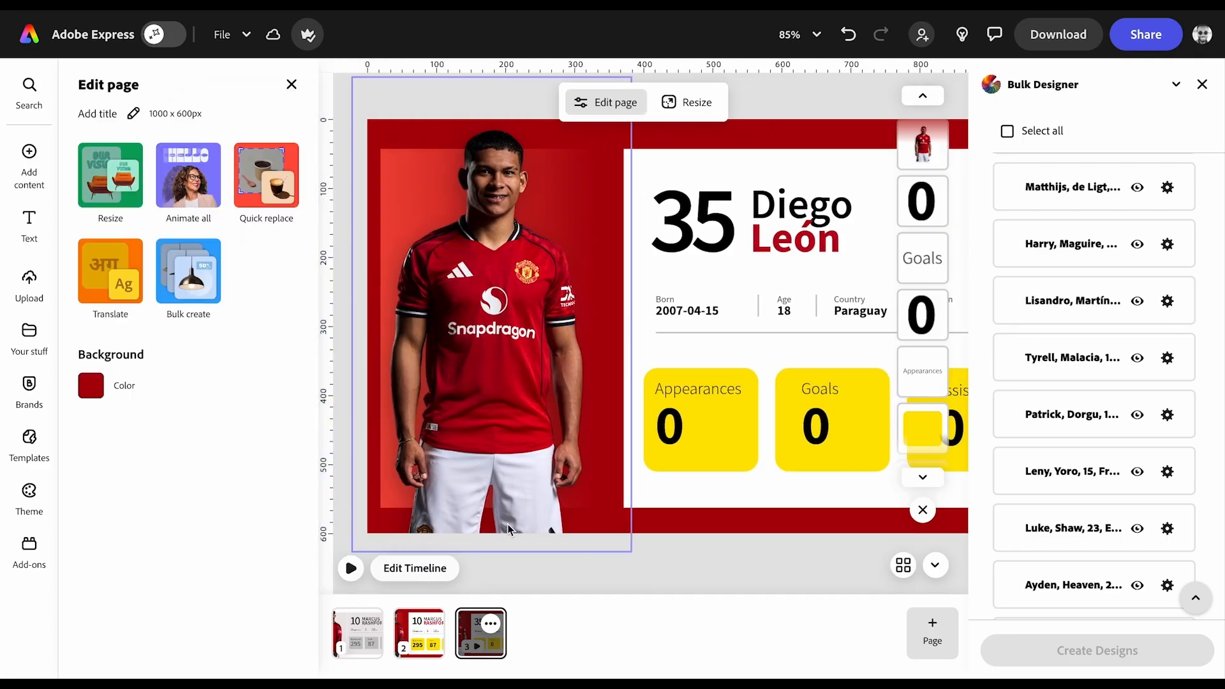
Select all player rows and create the designs from them.
scroll(592, 533, down, 1)
scroll(1130, 528, up, 6)
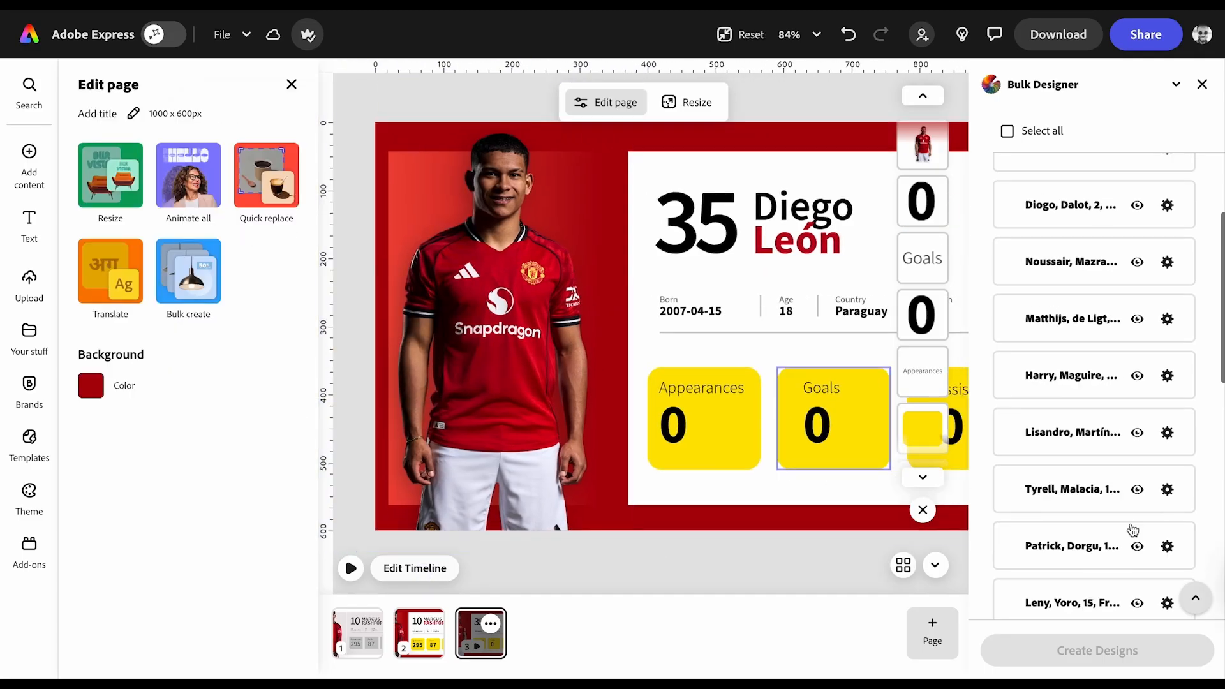
click(1007, 309)
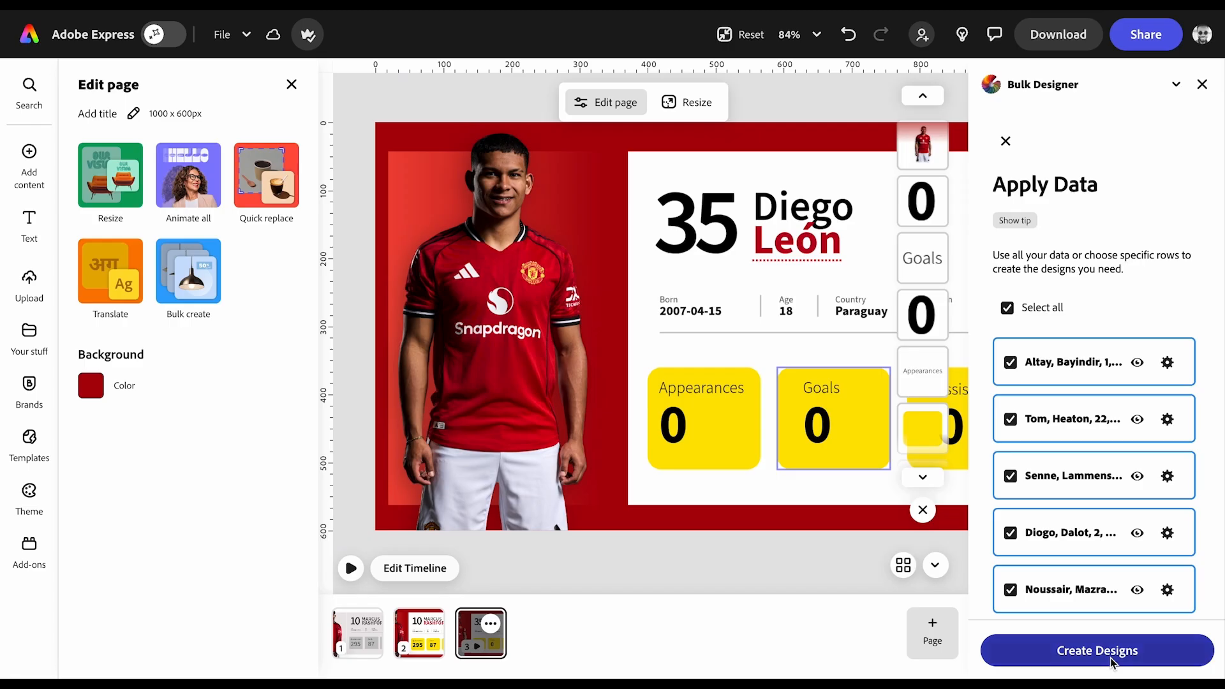
click(1116, 652)
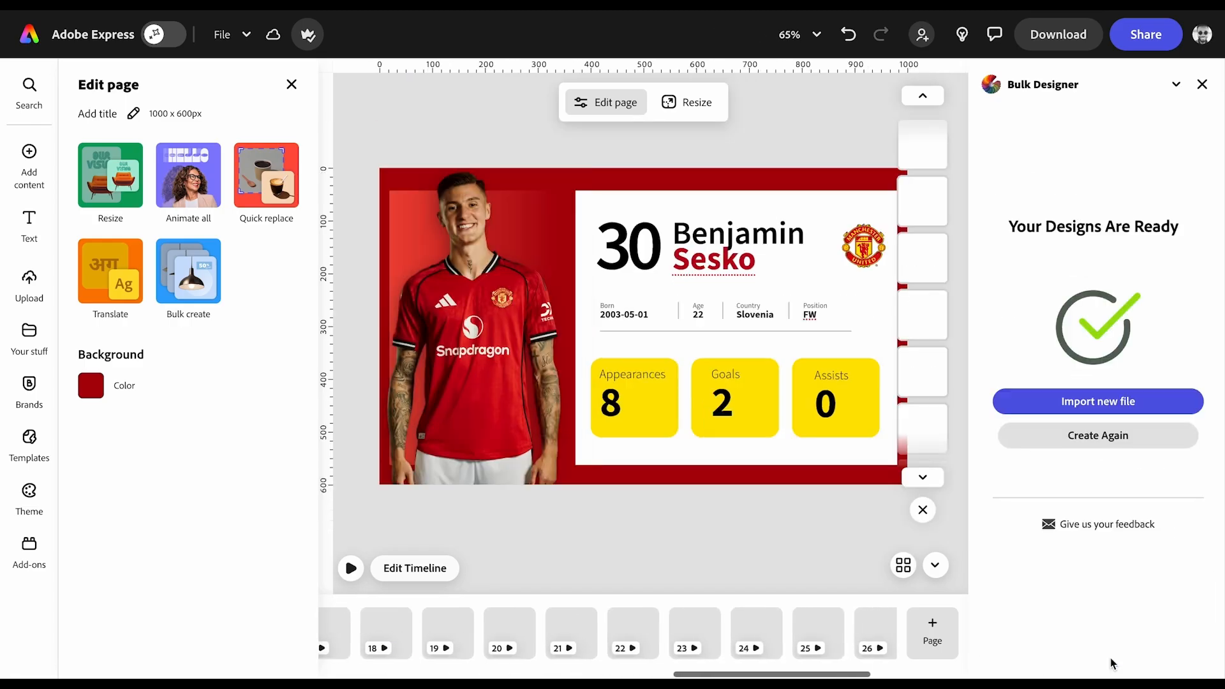
Examine all generated player cards in the page grid, checking the photos on Ayden Heaven's, Tyler Fredricson's and Diego León's cards.
click(905, 566)
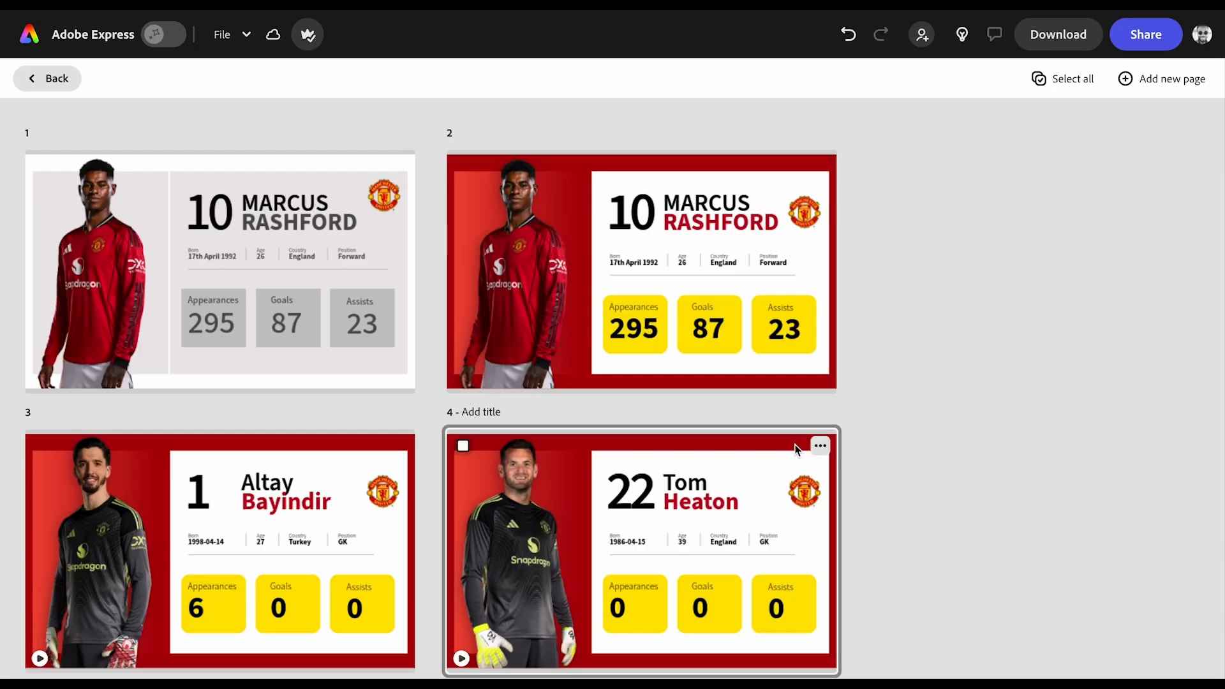
scroll(532, 338, down, 8)
scroll(532, 338, down, 15)
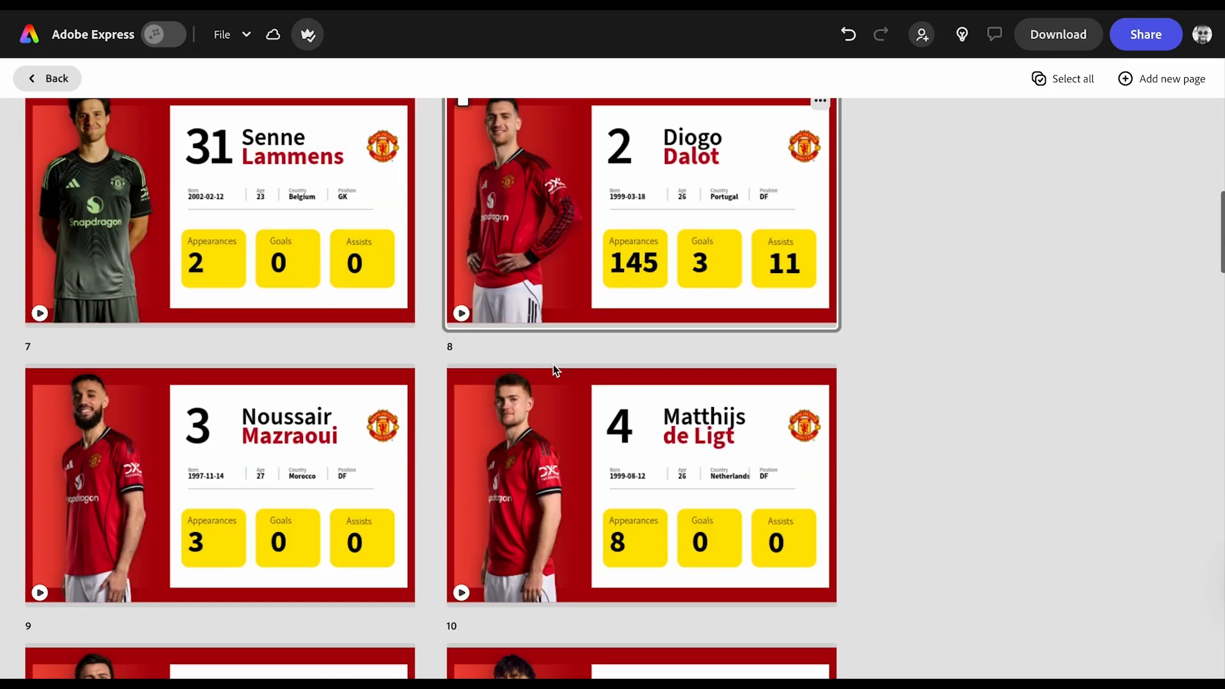
scroll(544, 375, down, 5)
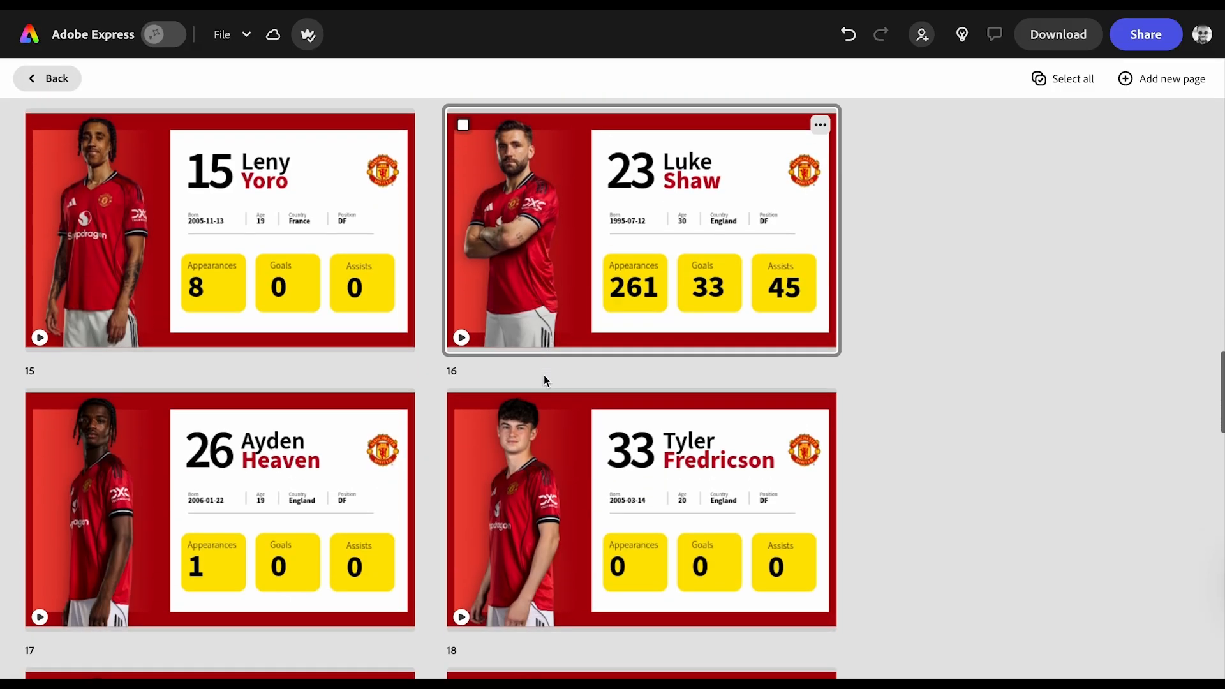
scroll(98, 418, down, 4)
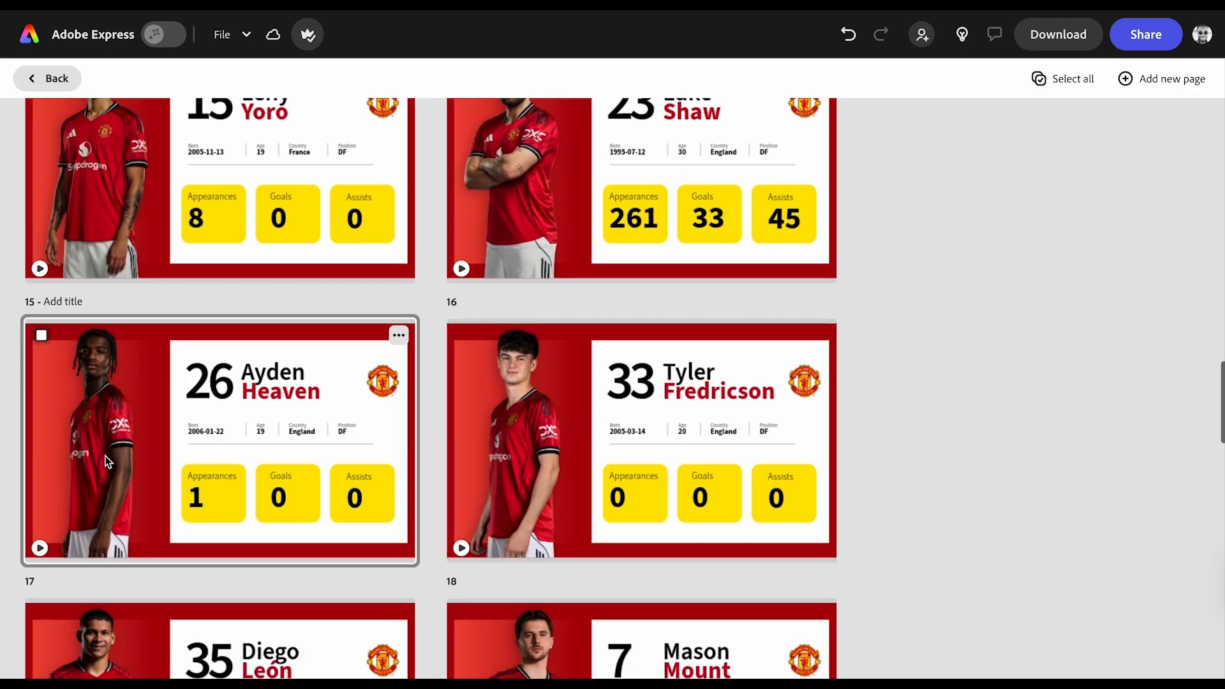
scroll(513, 368, up, 2)
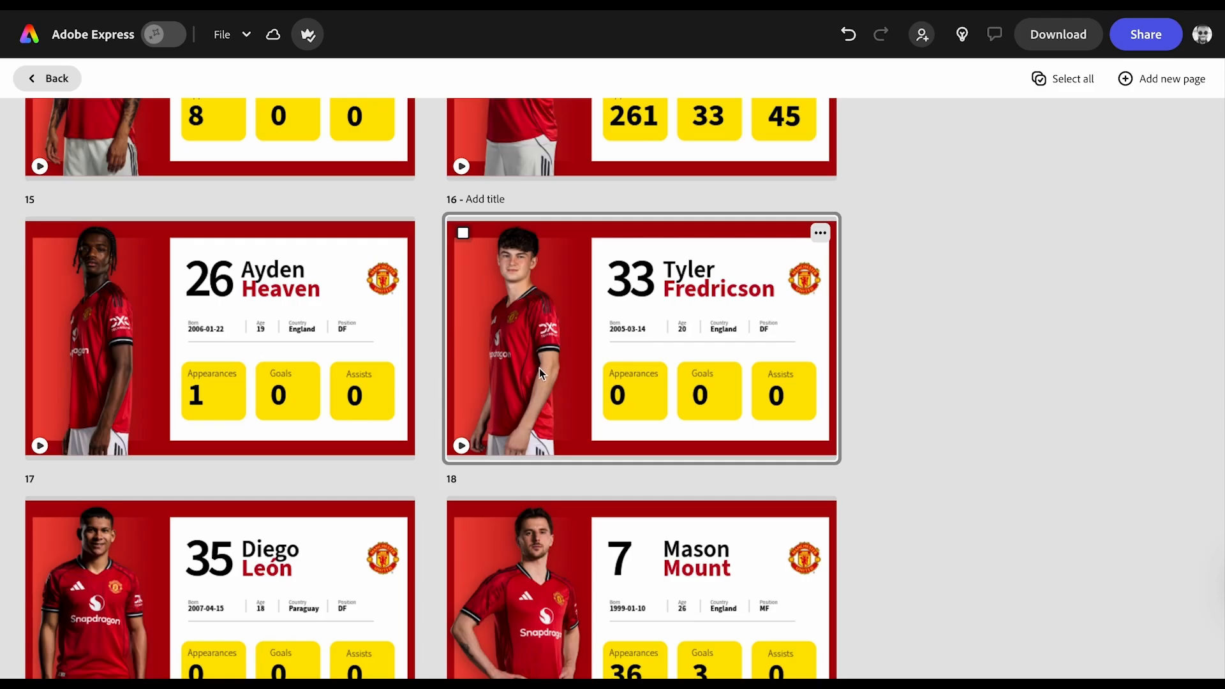
scroll(539, 368, down, 3)
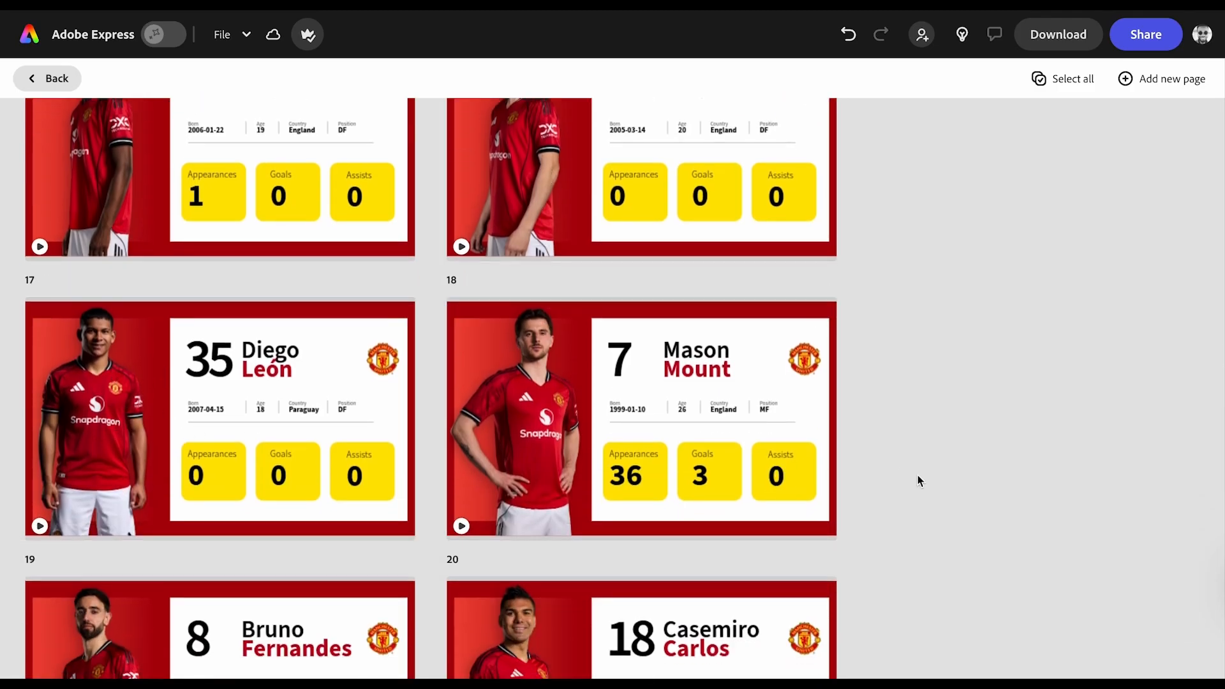
scroll(918, 475, up, 2)
scroll(917, 475, down, 20)
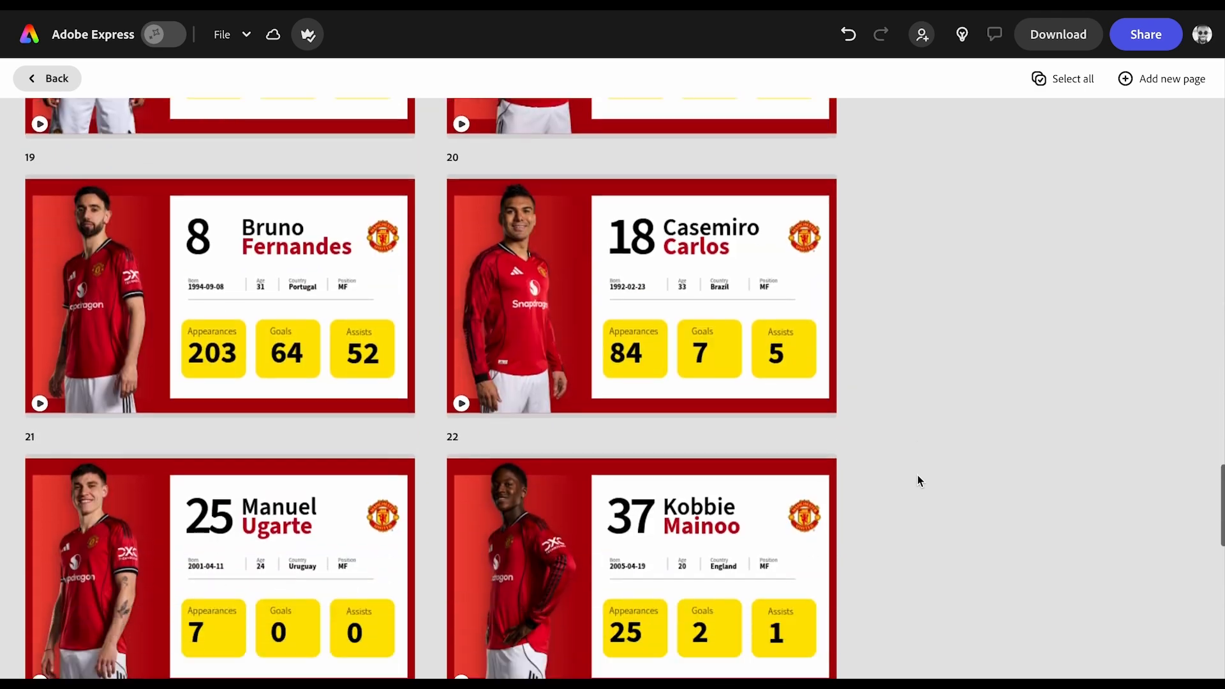
scroll(918, 476, up, 15)
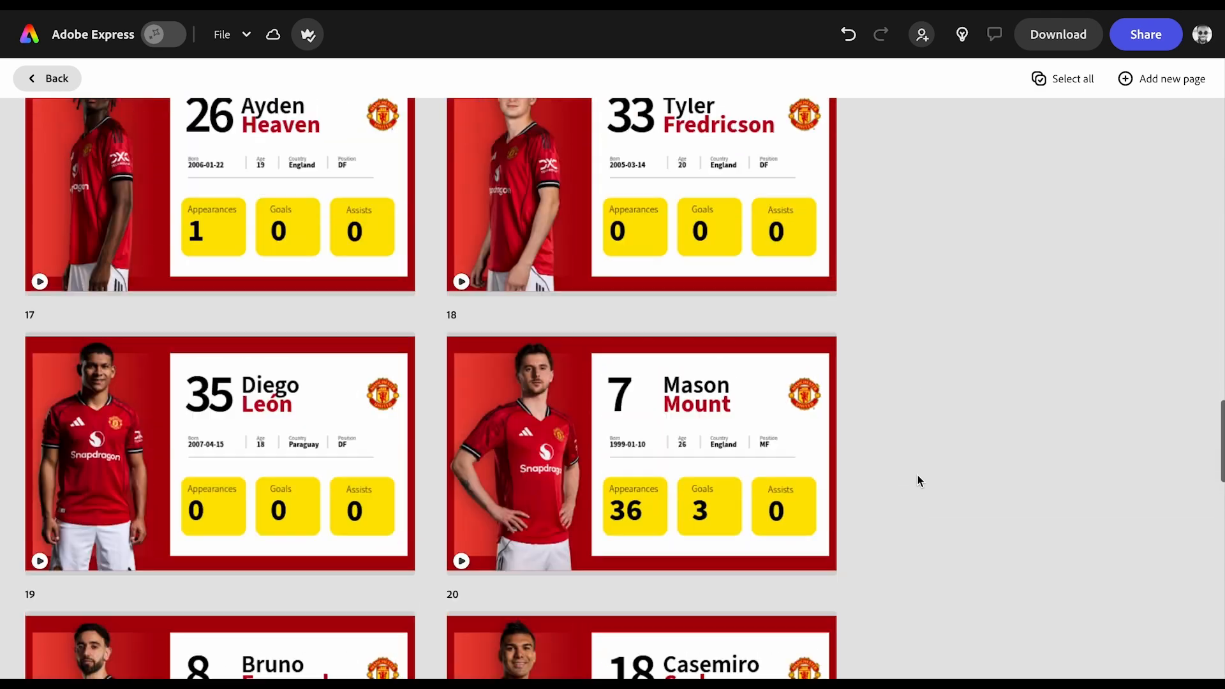
scroll(918, 480, up, 20)
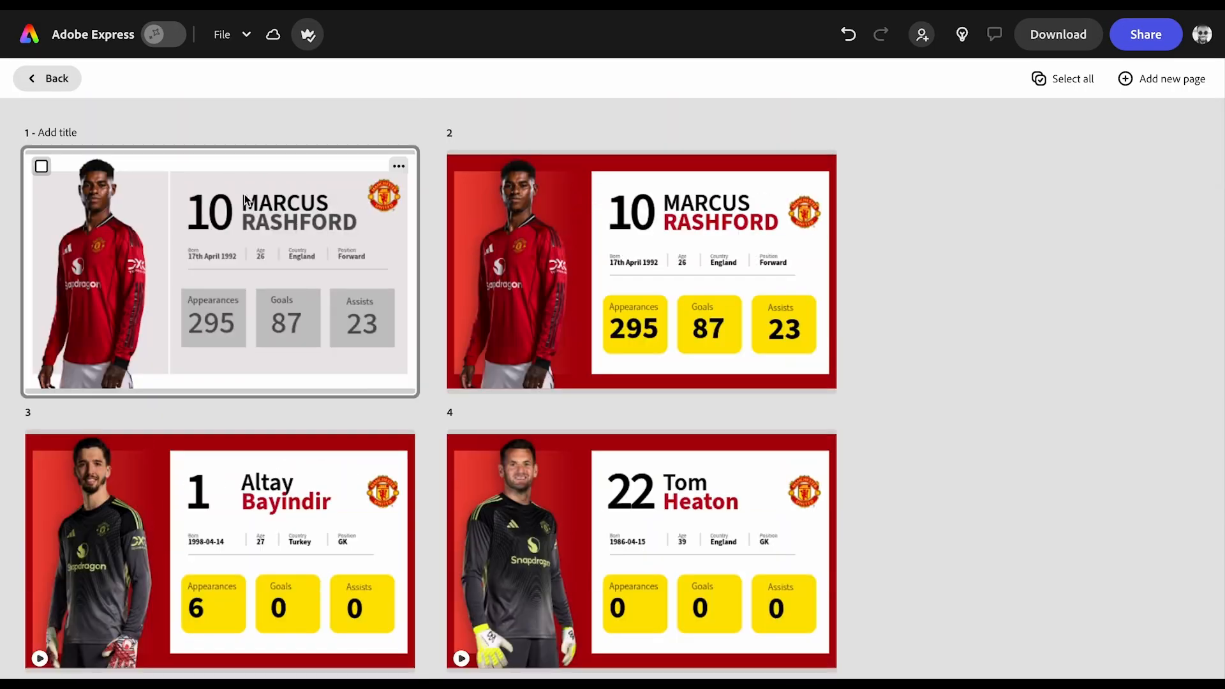
Leave the page grid, play the animation on Tyrell Malacia's page and open Bryan Mbeumo's page.
click(53, 79)
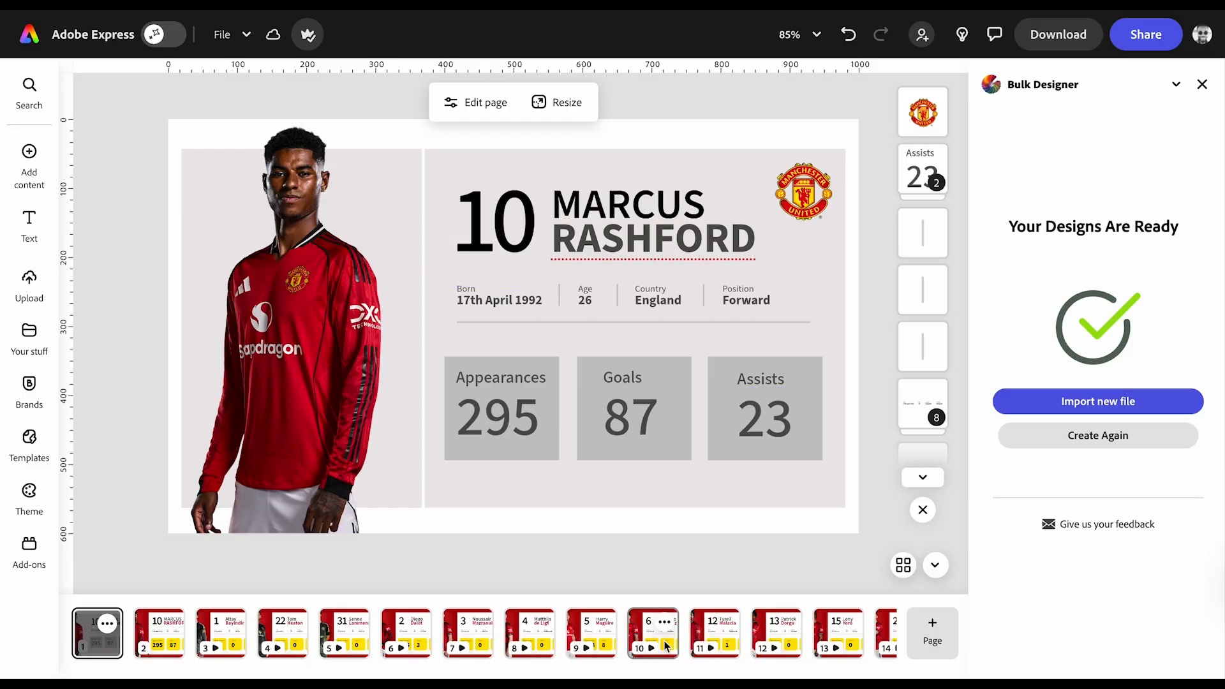
click(714, 632)
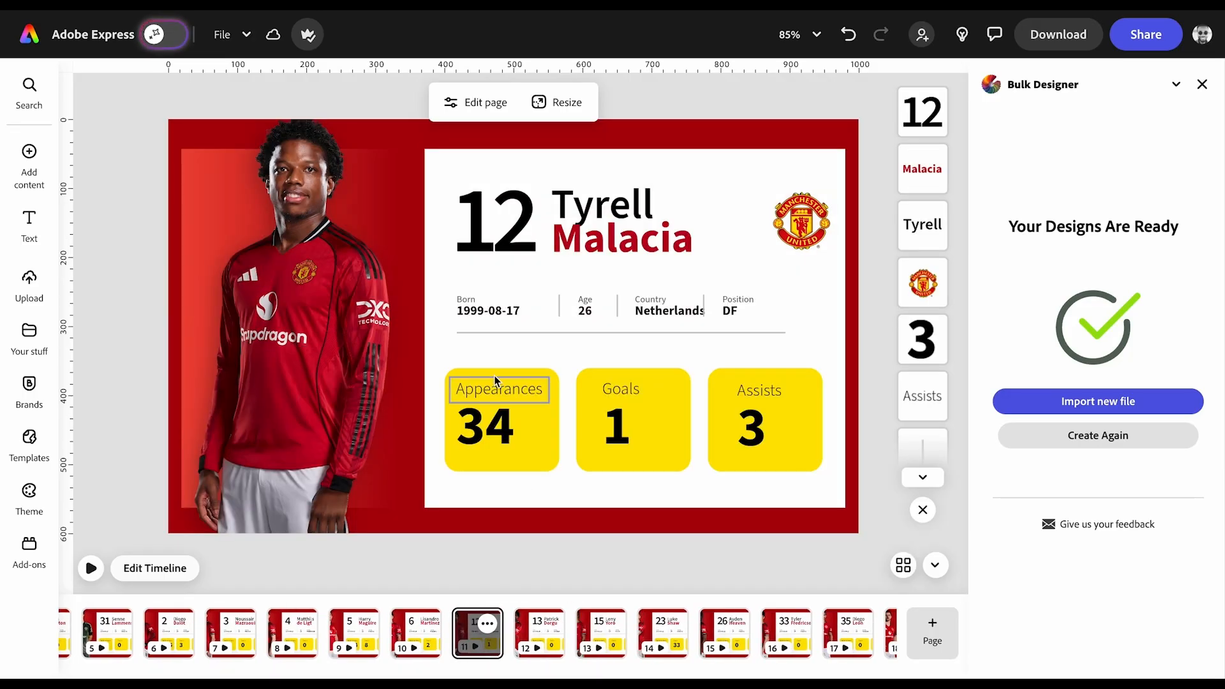
click(91, 568)
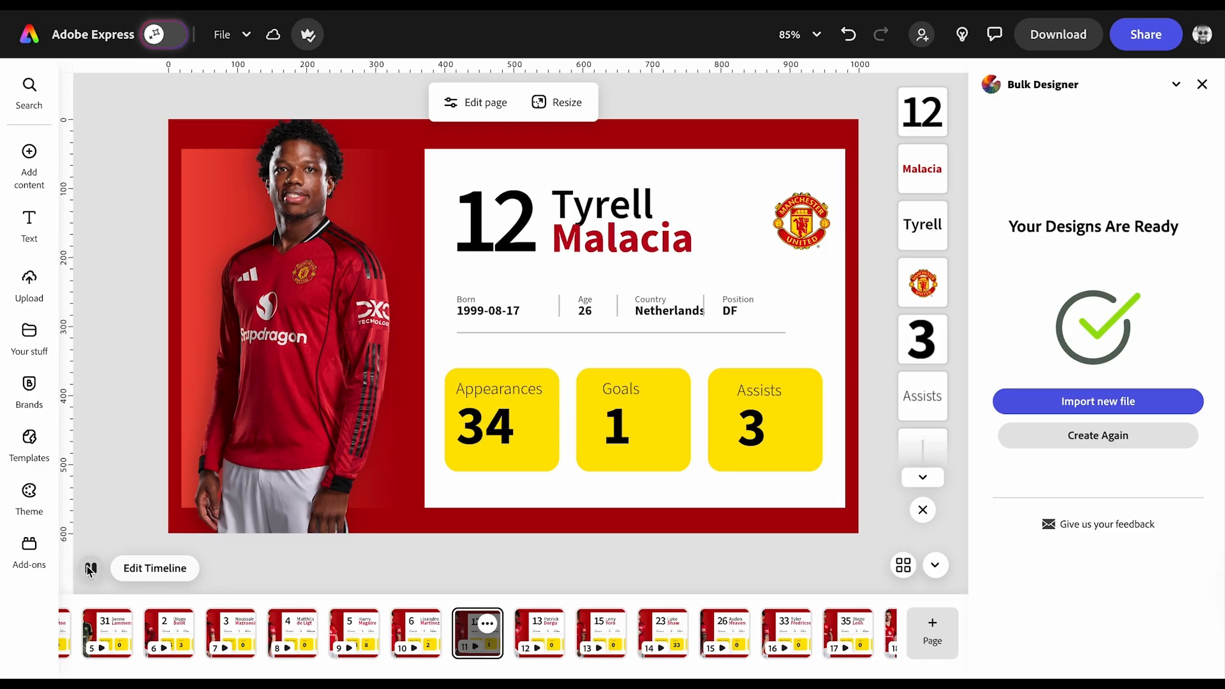
click(848, 633)
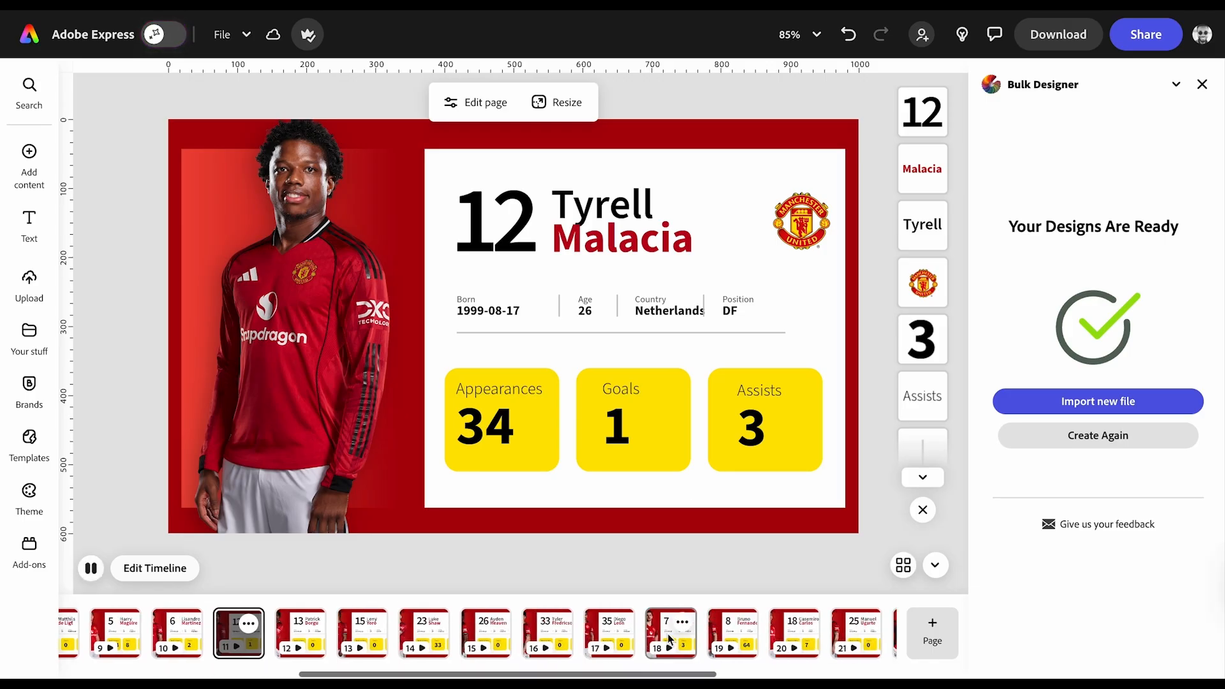
click(711, 638)
click(809, 634)
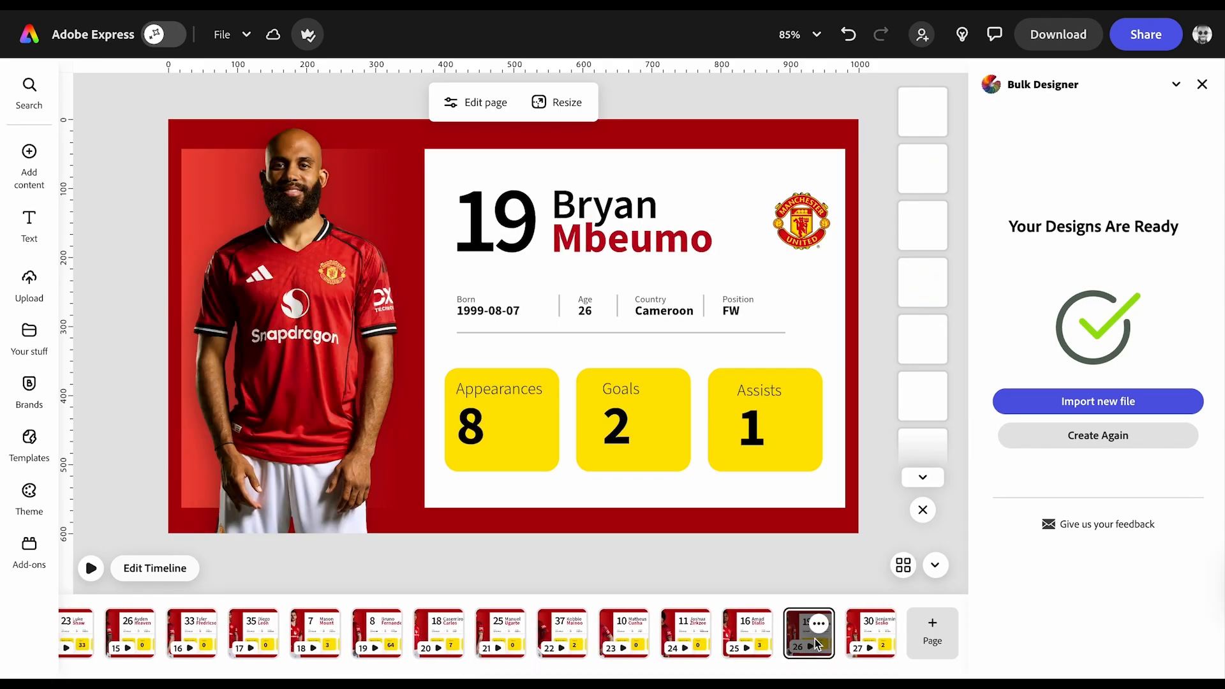
Switch from Bryan Mbeumo's page to Altay Bayindir's page as the master page and create again from the player rows.
click(1084, 438)
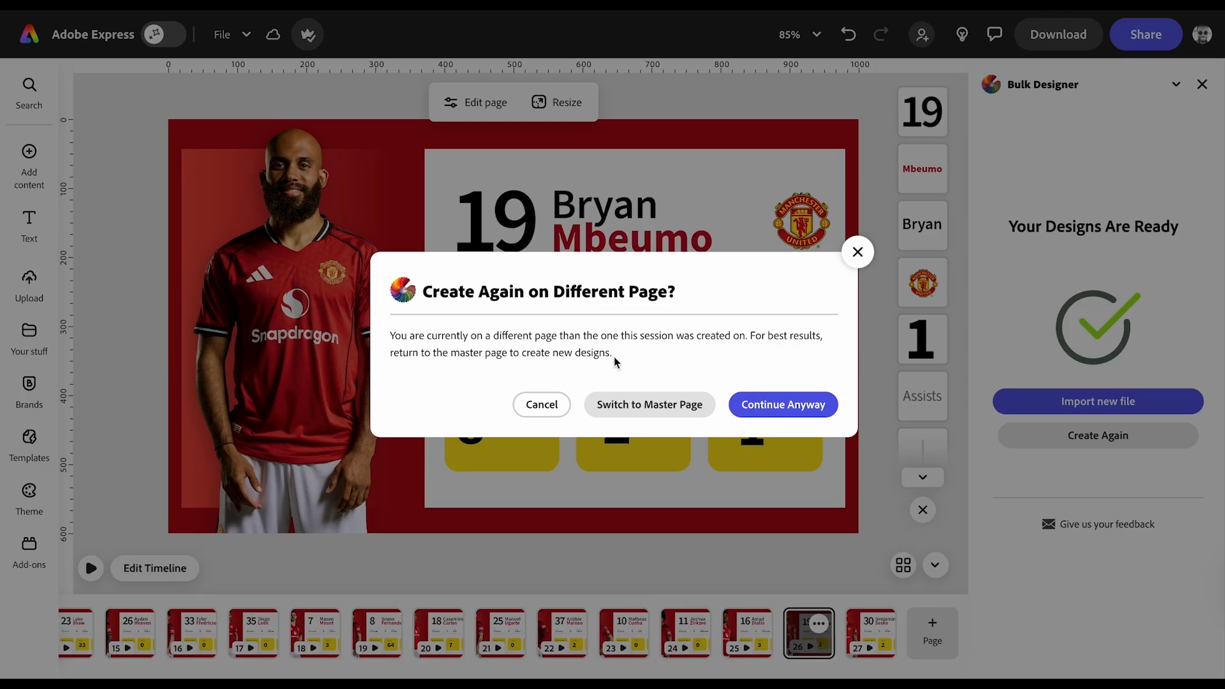
click(624, 407)
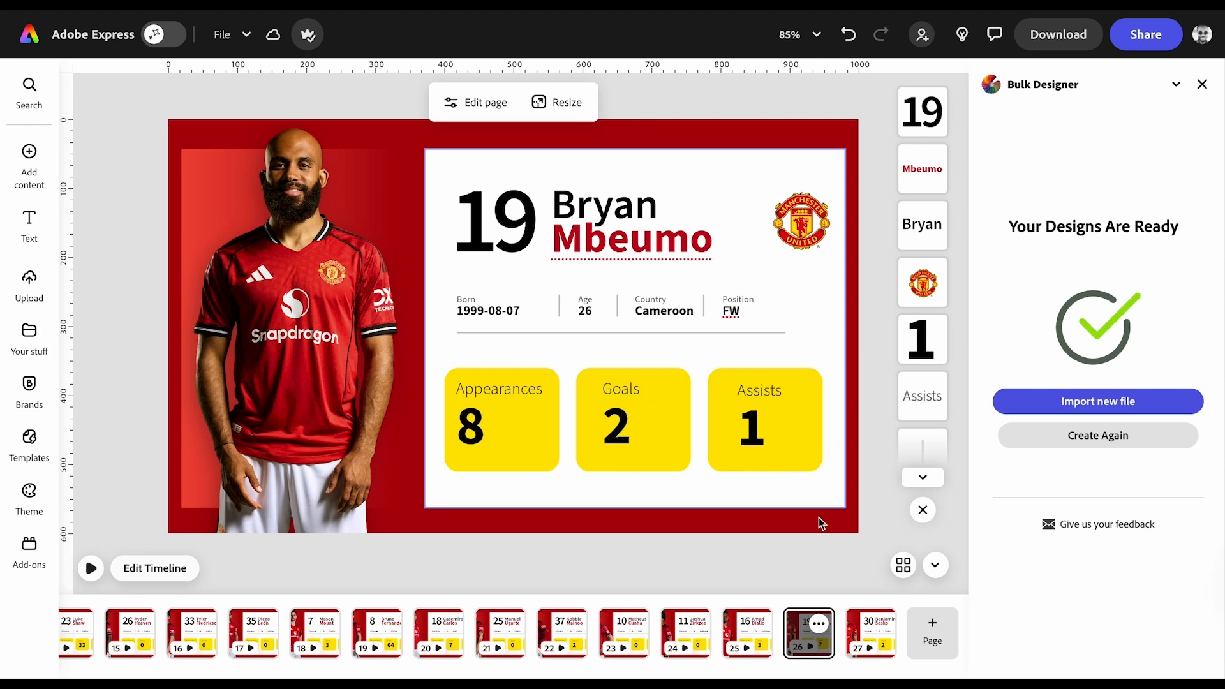
scroll(638, 632, up, 10)
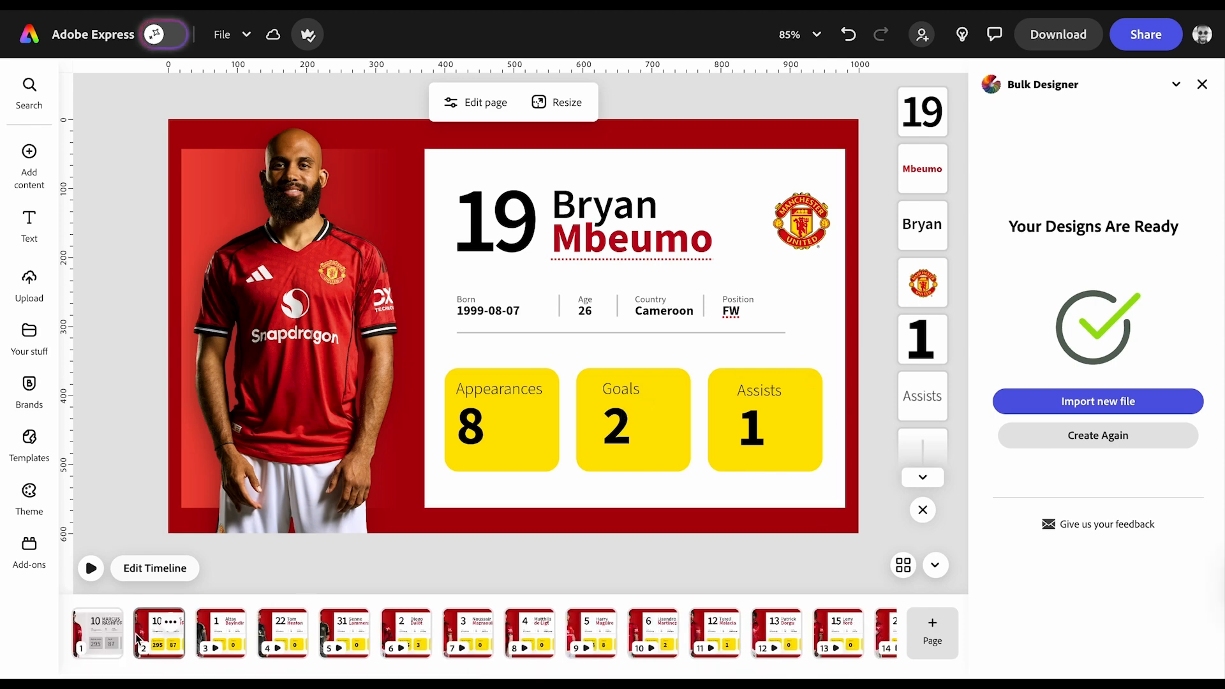
click(218, 648)
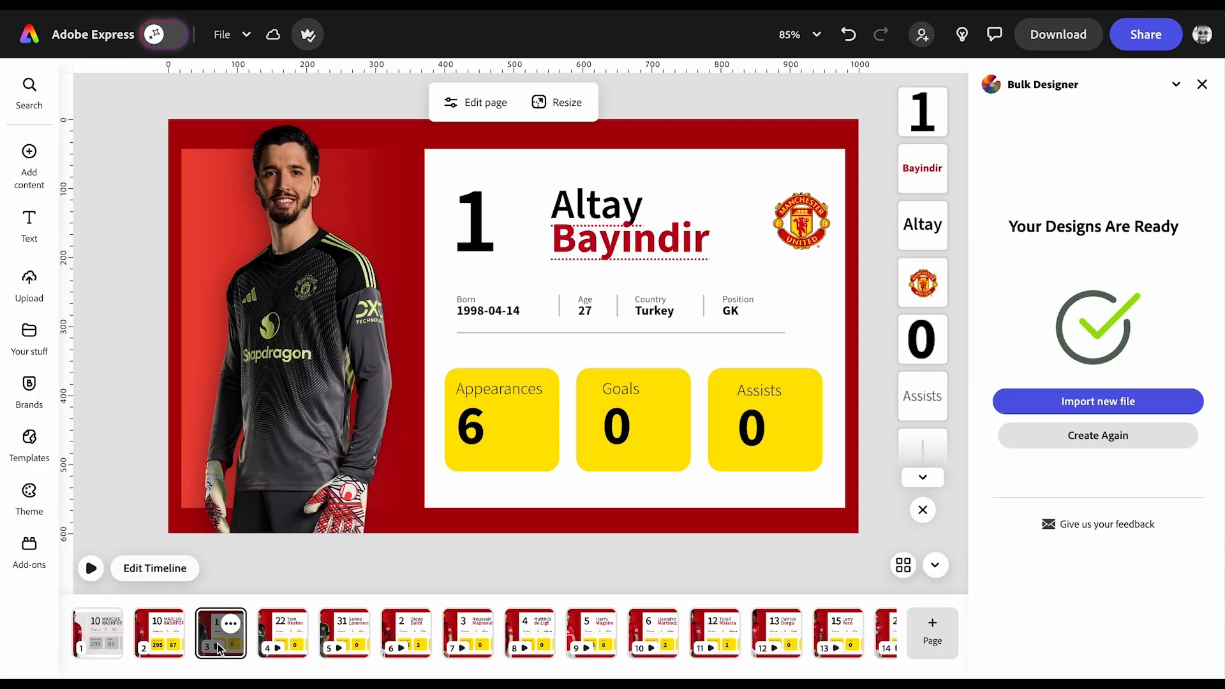
click(1054, 440)
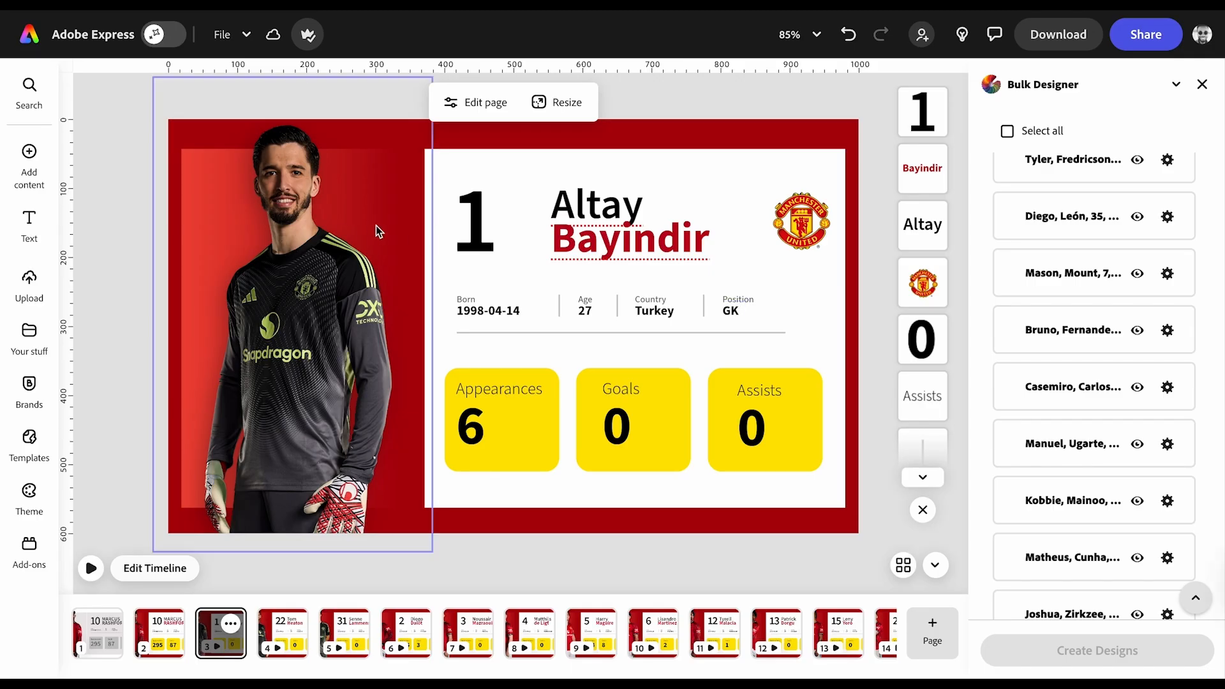
scroll(1110, 410, up, 8)
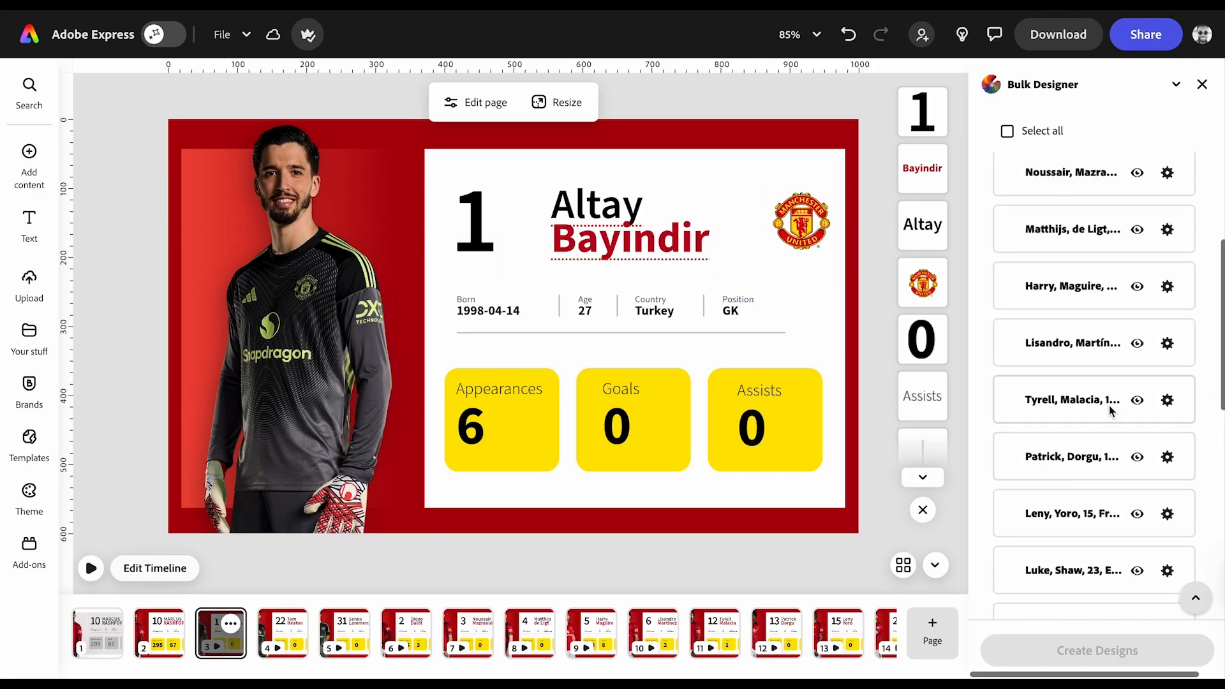
Preview Diogo Dalot's data row on the current master page.
scroll(1111, 410, up, 6)
scroll(1107, 410, down, 2)
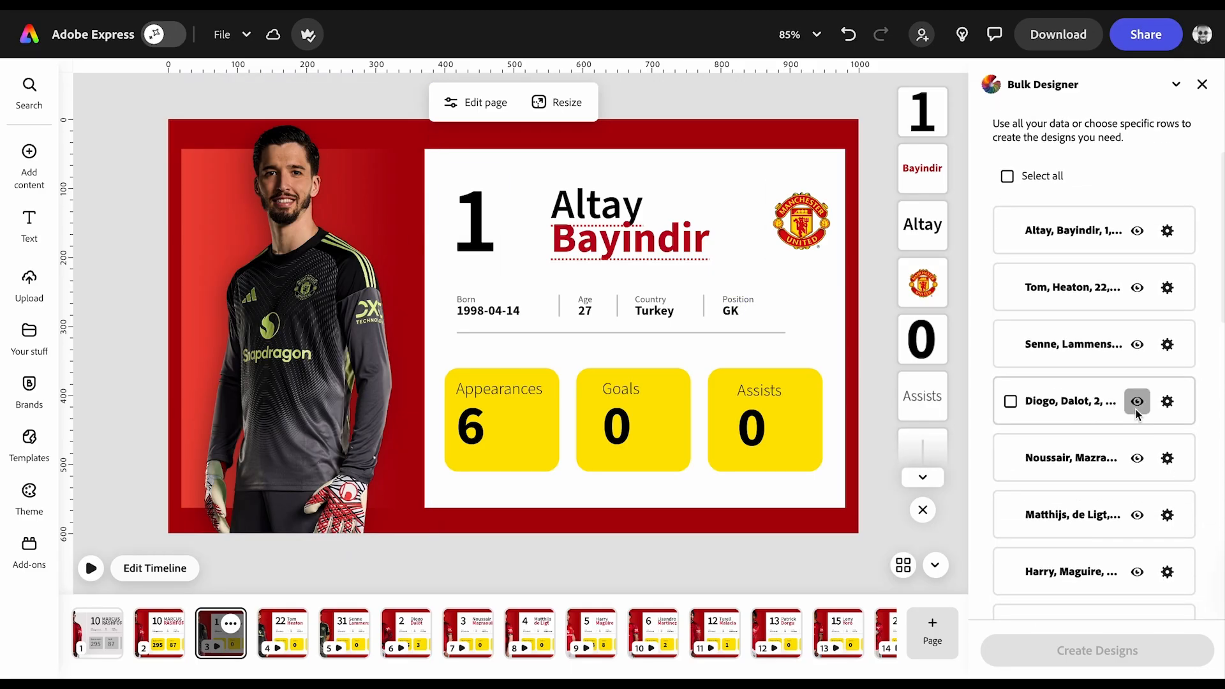
click(1138, 402)
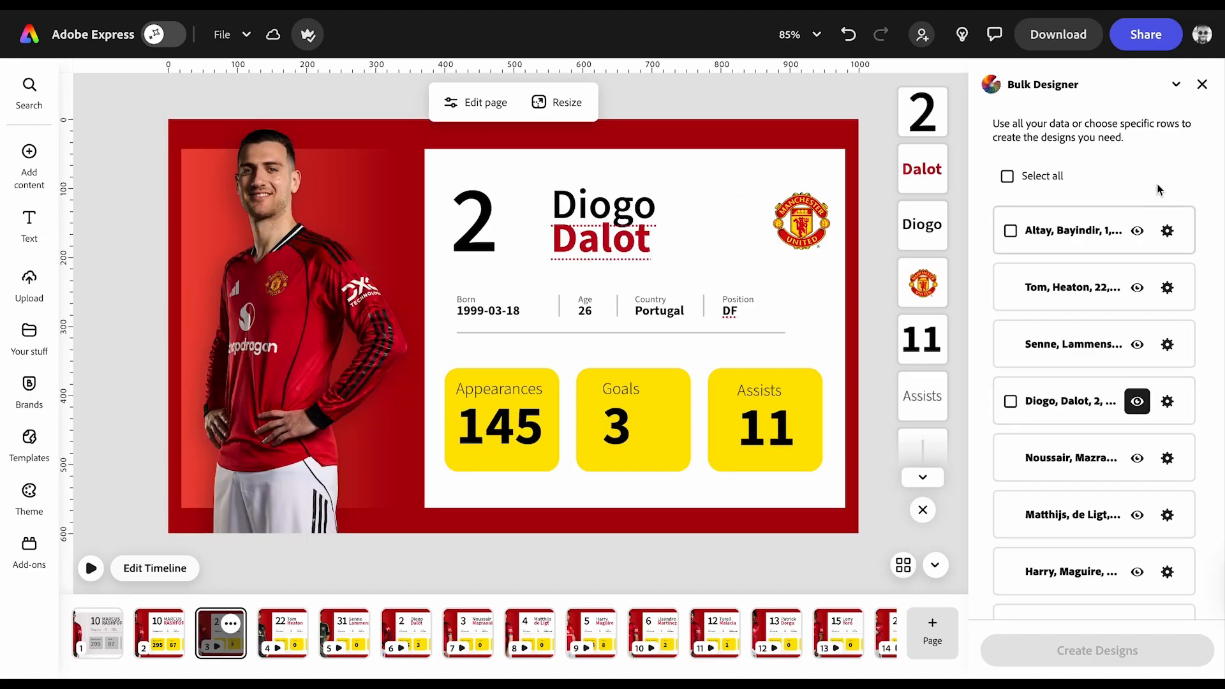
Close Bulk Designer and reload the document, reopening the add-on to continue with the last session.
click(1202, 84)
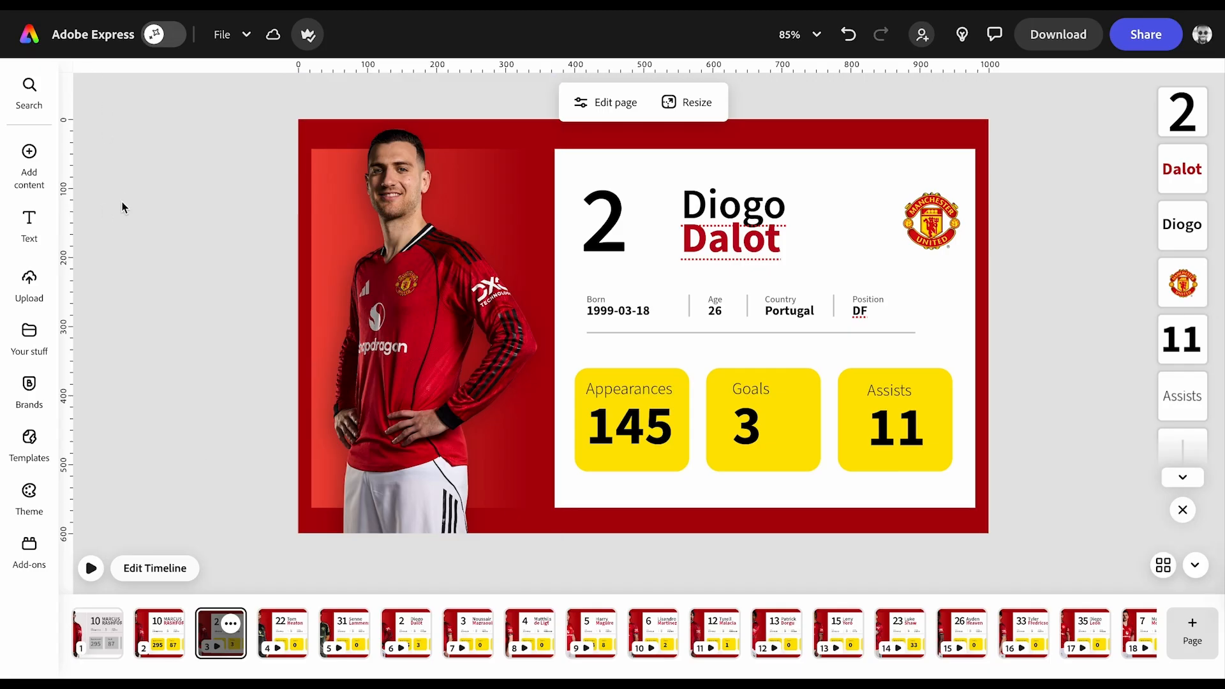
key(ctrl+r)
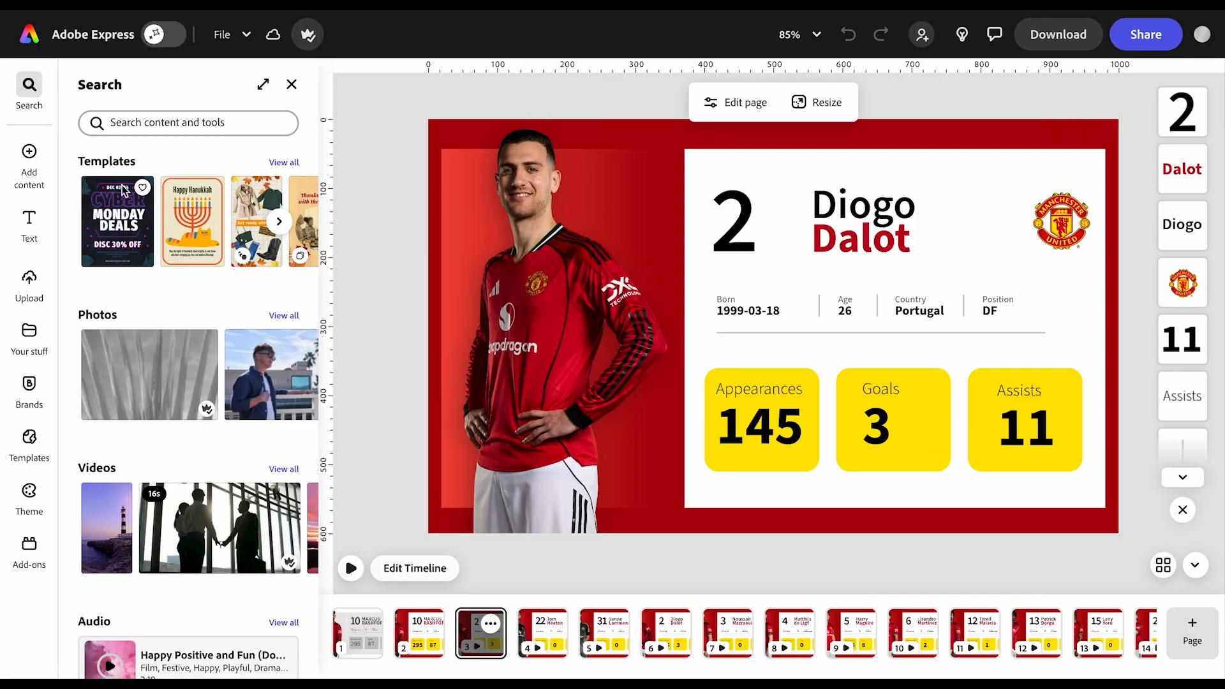
click(44, 543)
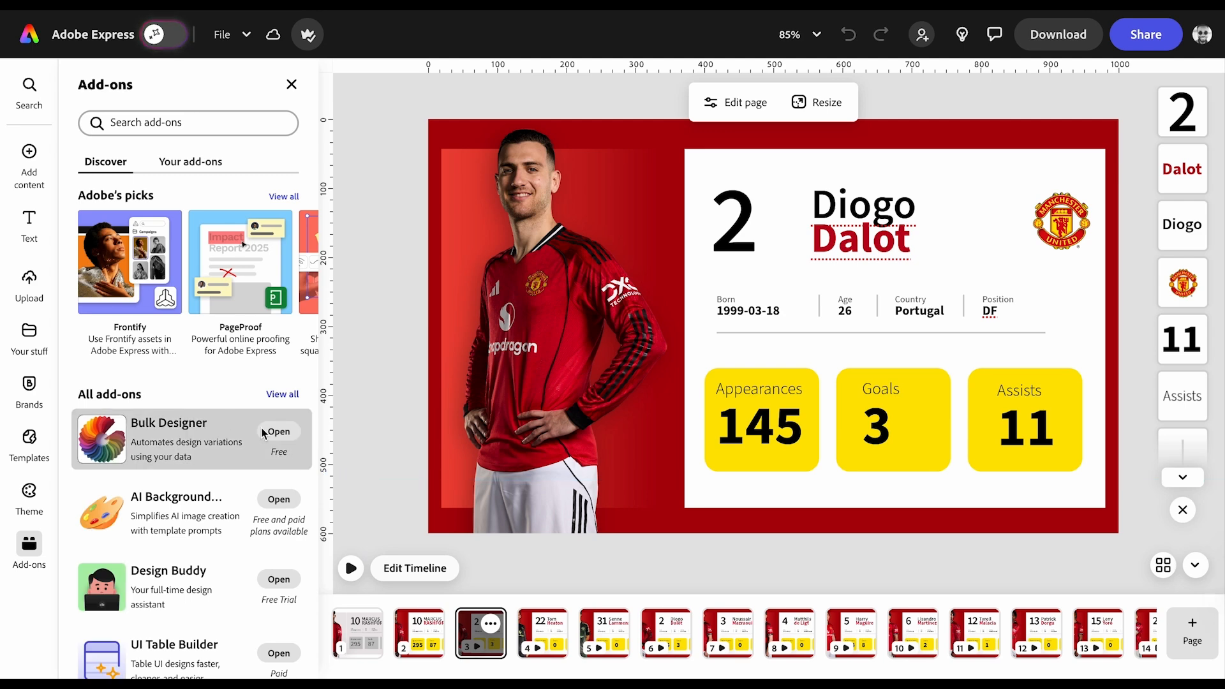
click(263, 434)
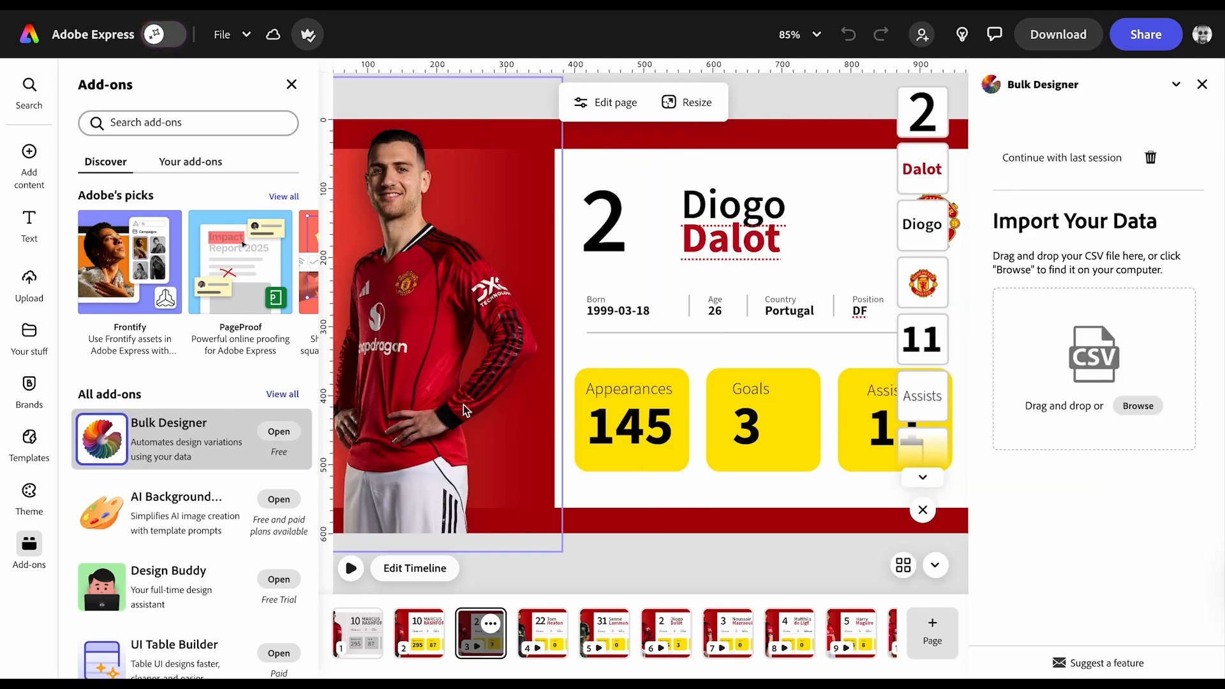
click(1027, 165)
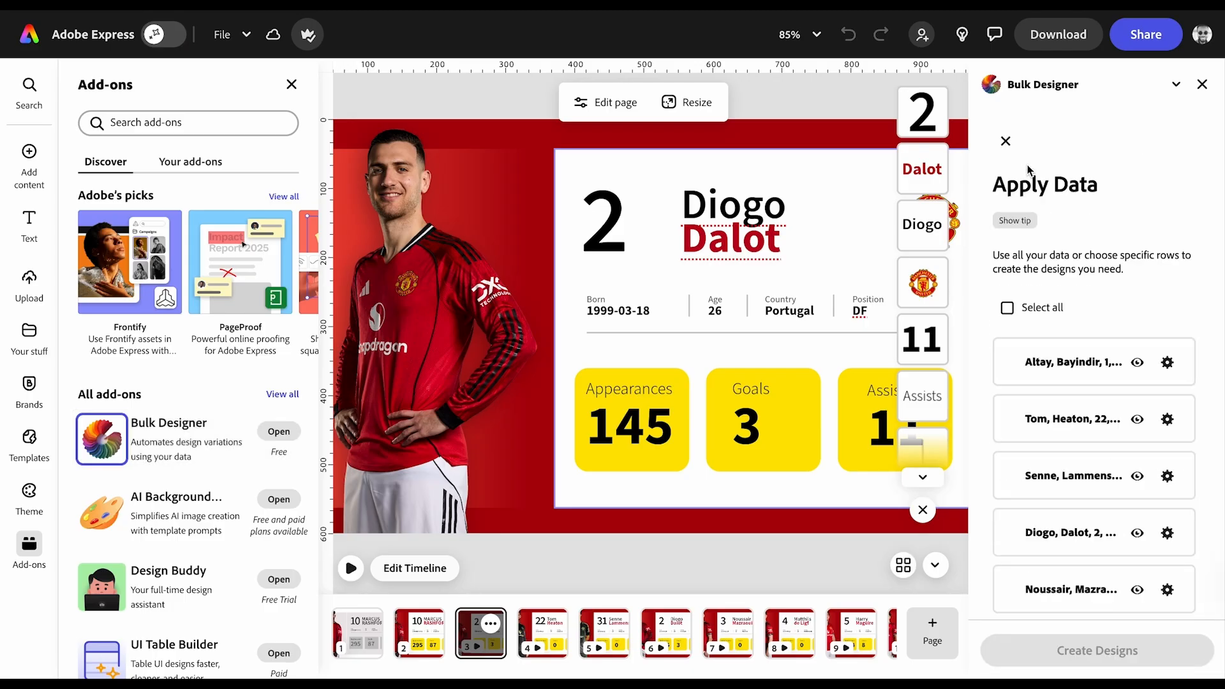
Preview the data rows of Altay Bayindir, Tom Heaton, Senne Lammens and Noussair Mazraoui on the page.
click(1138, 365)
click(1139, 419)
scroll(1141, 402, down, 2)
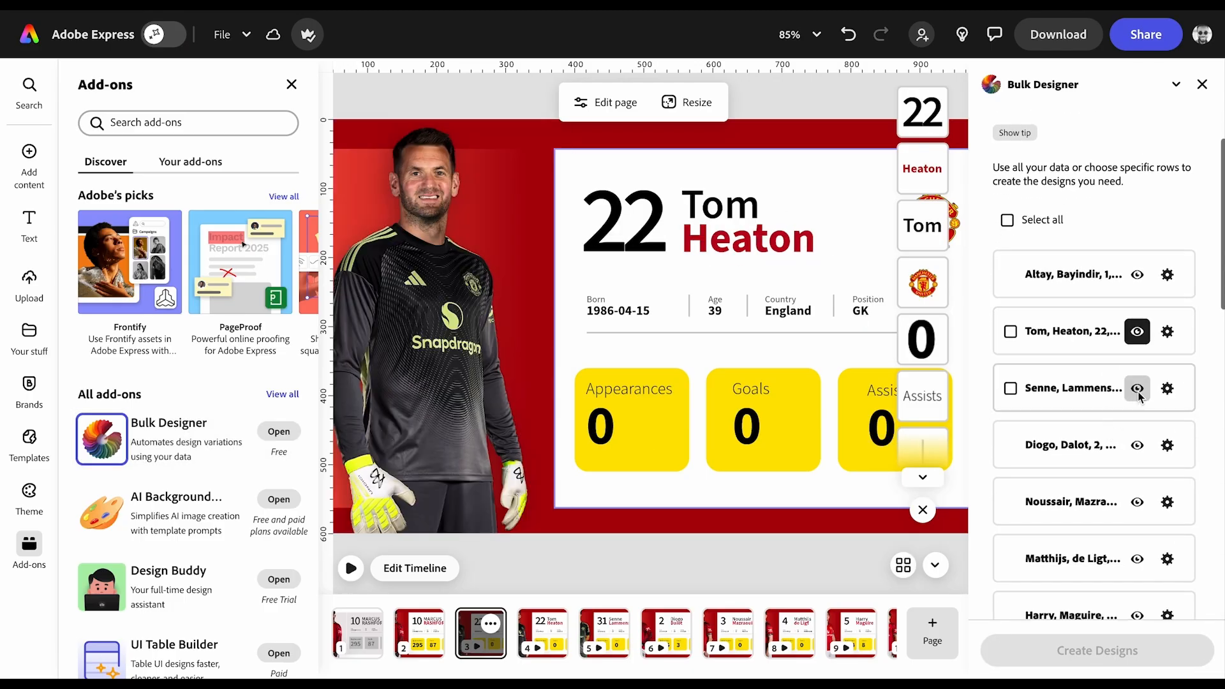
click(1138, 388)
scroll(1142, 383, down, 2)
click(1138, 377)
Preview the data rows of Matthijs de Ligt, Harry Maguire, Tyrell Malacia, Patrick Dorgu and Leny Yoro on the page.
scroll(1140, 373, down, 2)
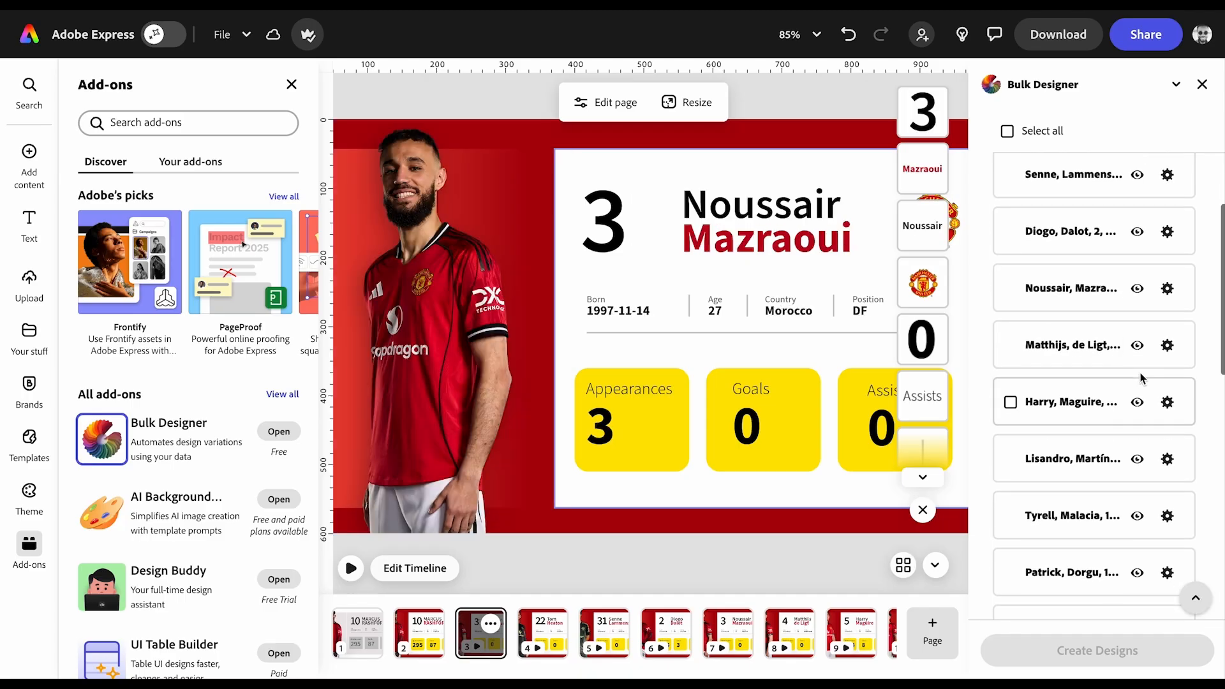
click(1137, 345)
click(1138, 402)
scroll(1138, 406, down, 2)
click(1137, 405)
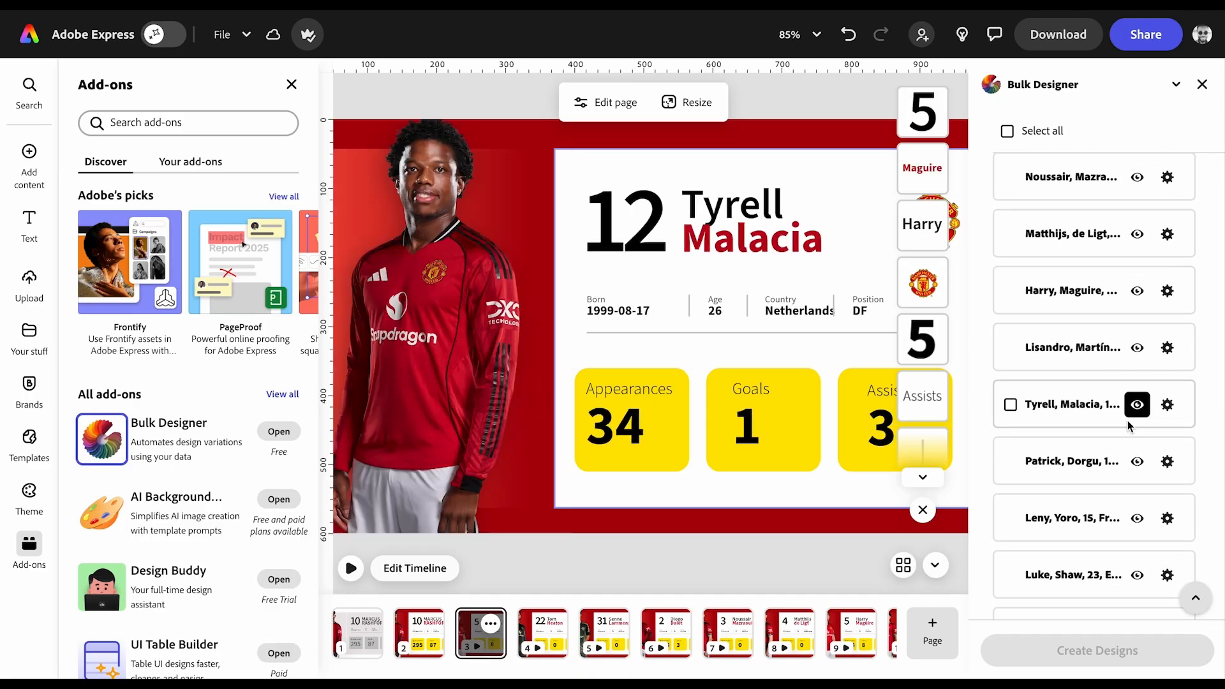
scroll(1127, 420, down, 2)
click(1136, 378)
click(1138, 433)
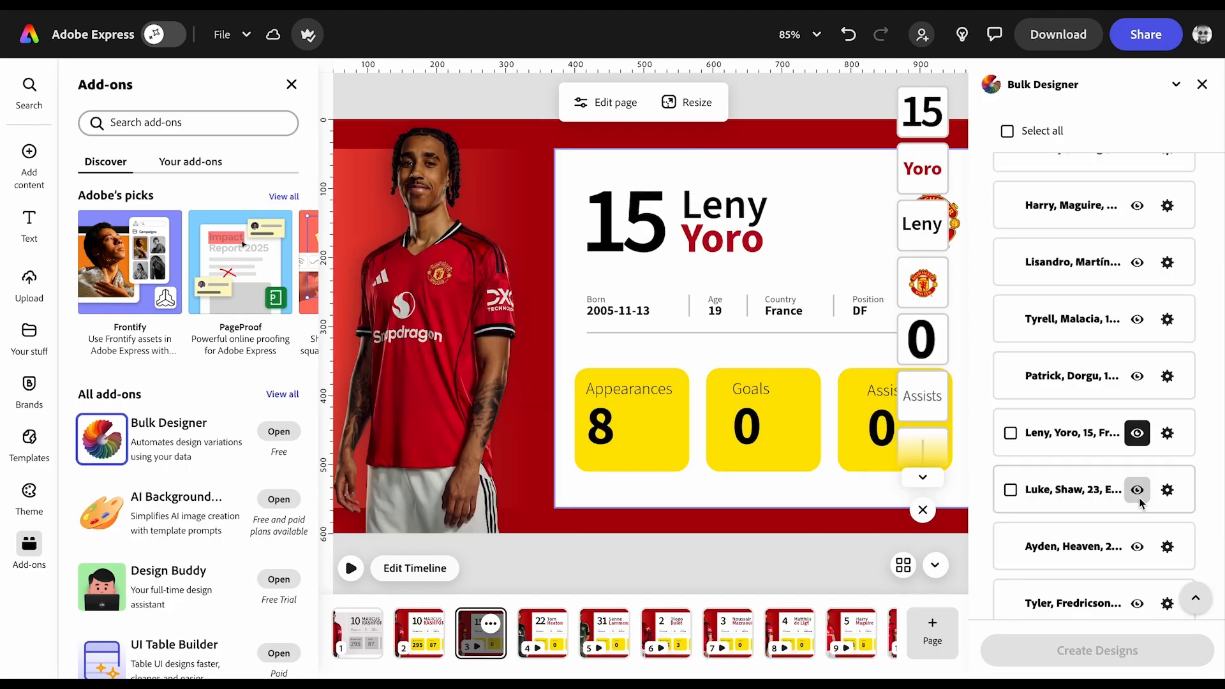
Preview the data rows of Ayden Heaven, Bruno Fernandes and Bryan Mbeumo and look back through the player list.
click(1137, 547)
scroll(1140, 445, down, 5)
click(1138, 424)
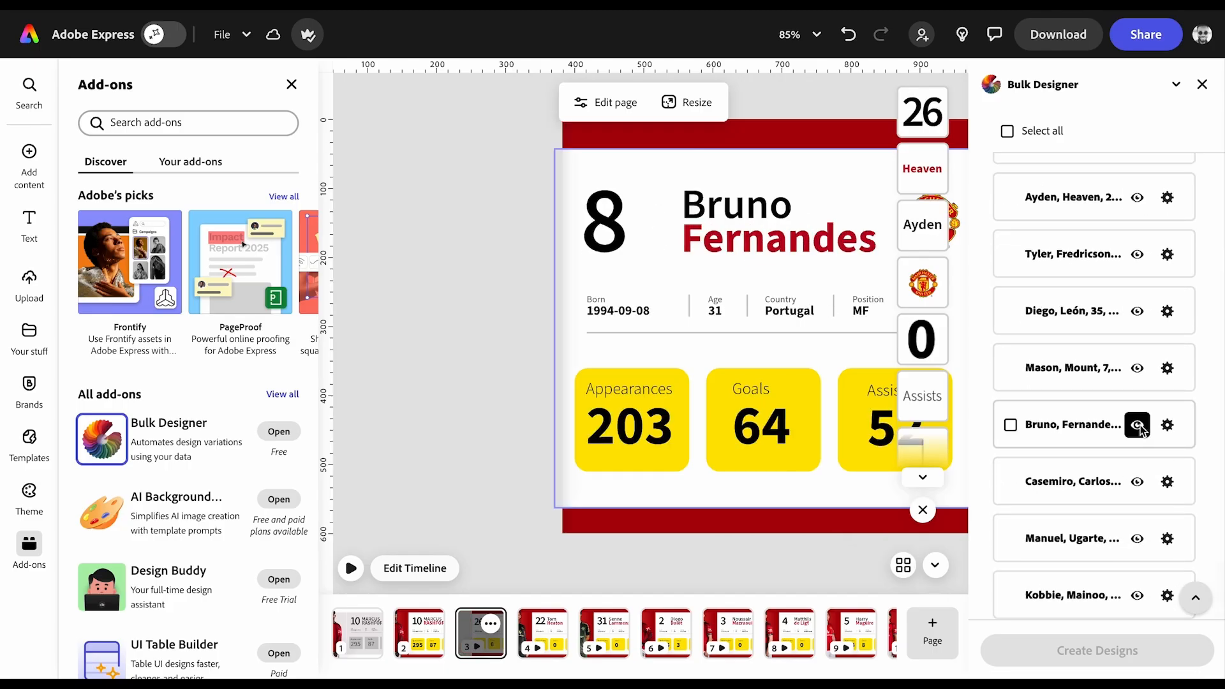
scroll(1139, 447, down, 5)
click(1138, 427)
scroll(1123, 440, up, 10)
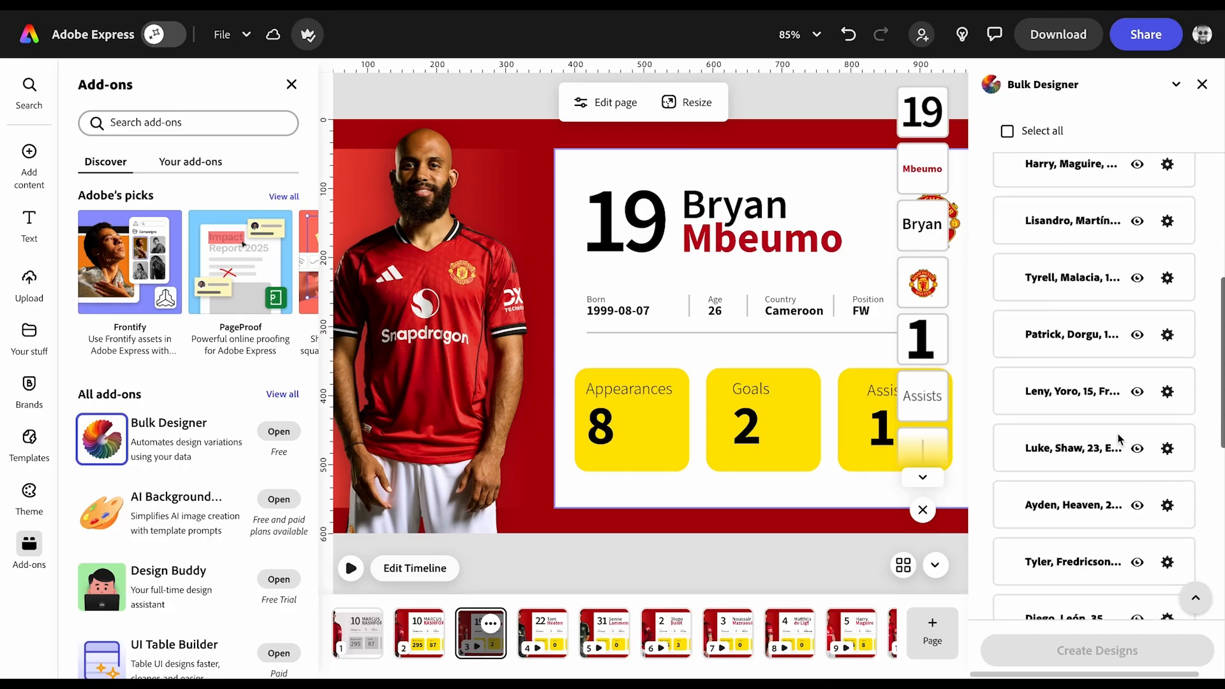
scroll(1120, 439, up, 5)
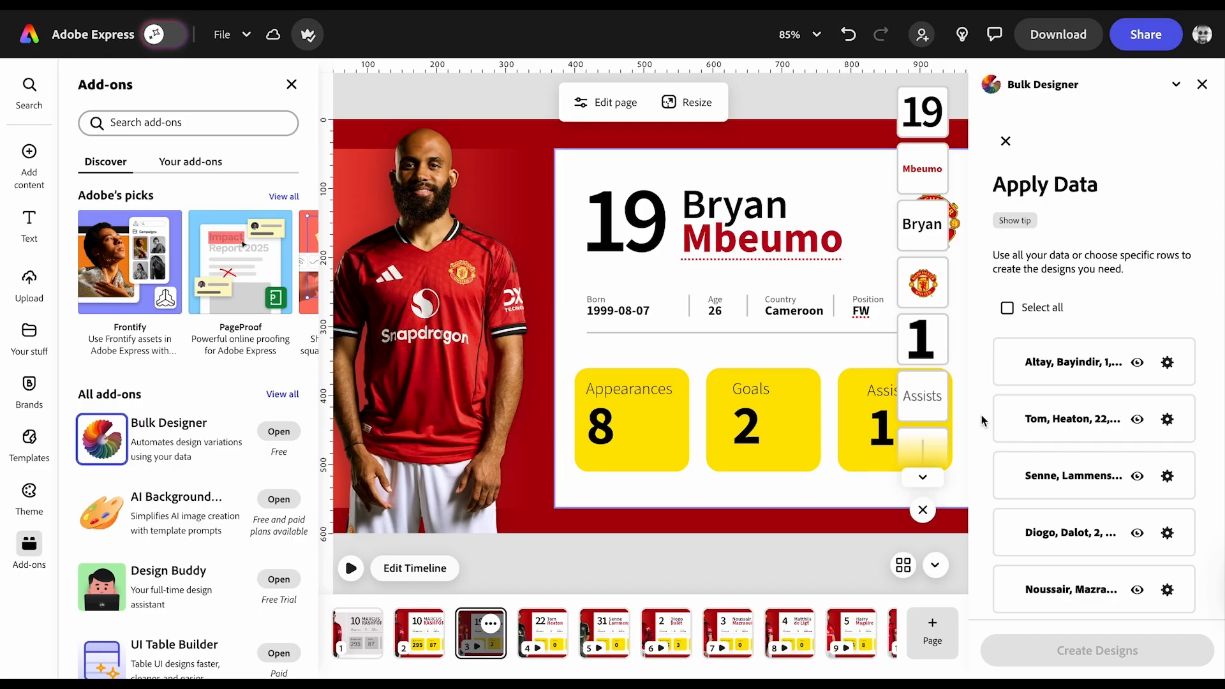
scroll(1089, 477, down, 10)
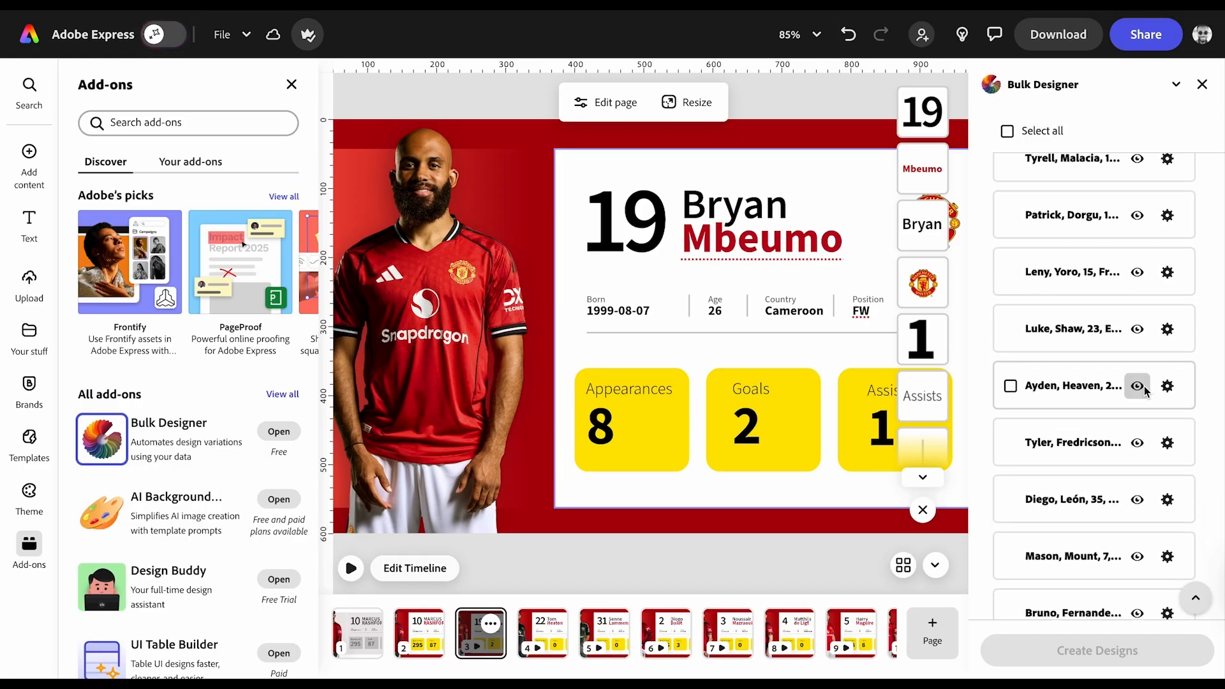